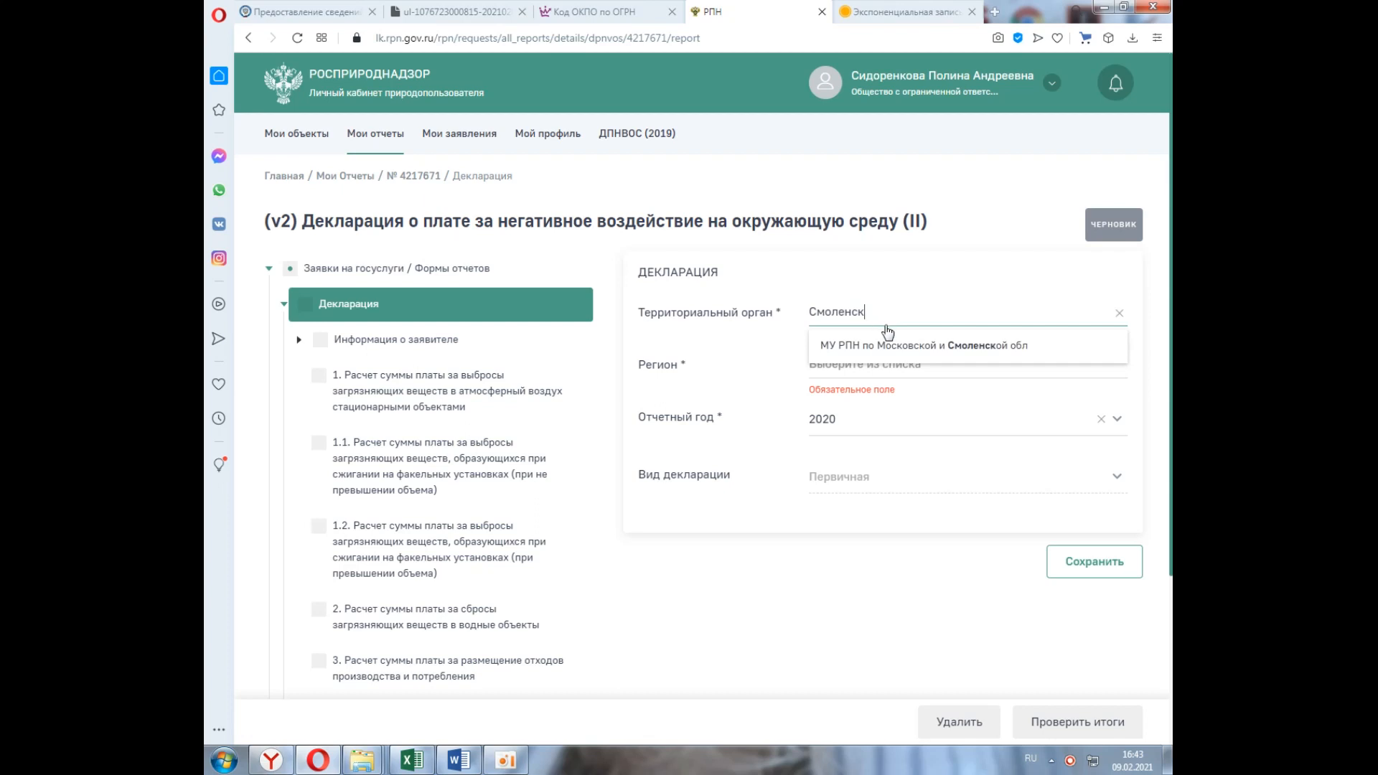
Set the territorial body to МУ РПН по Московской и Смоленской обл and the region to Смоленская область, and save the declaration.
click(870, 346)
click(869, 364)
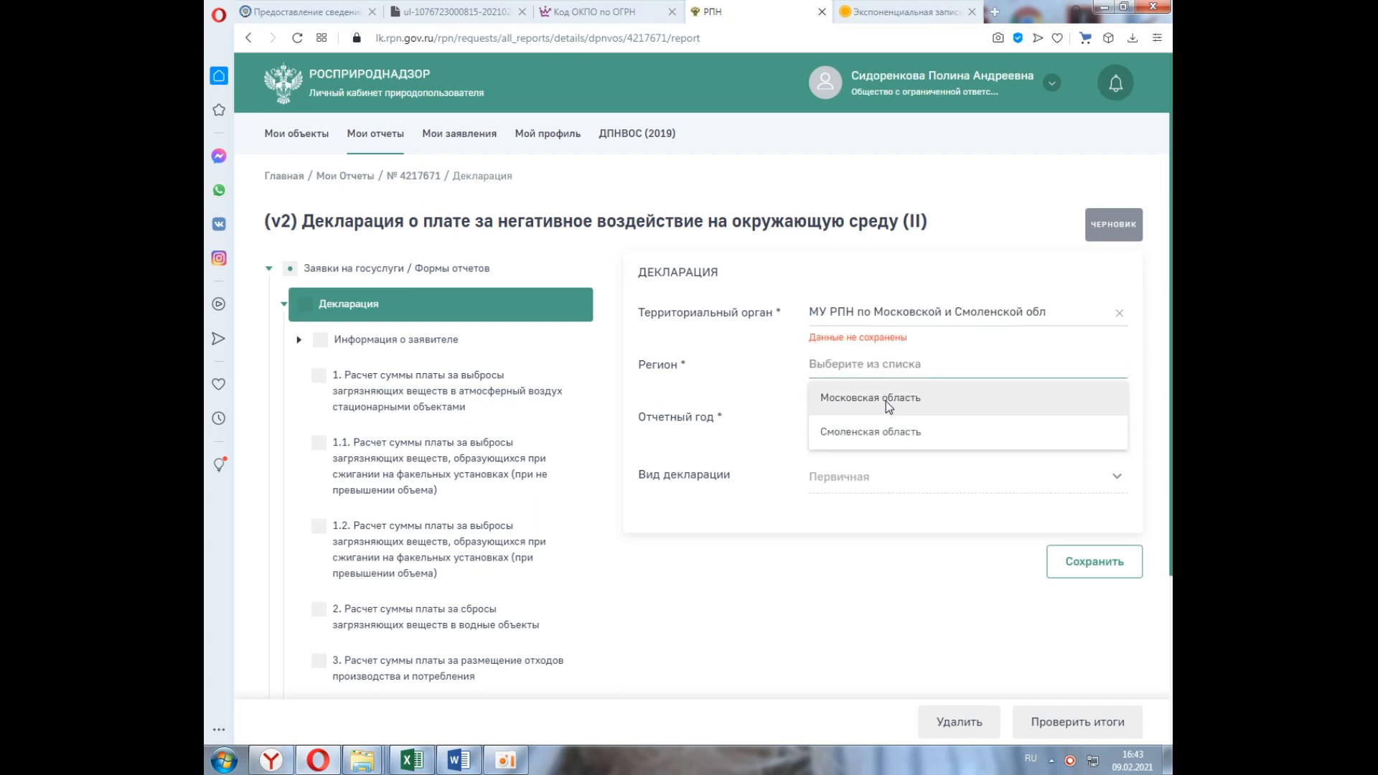
click(897, 431)
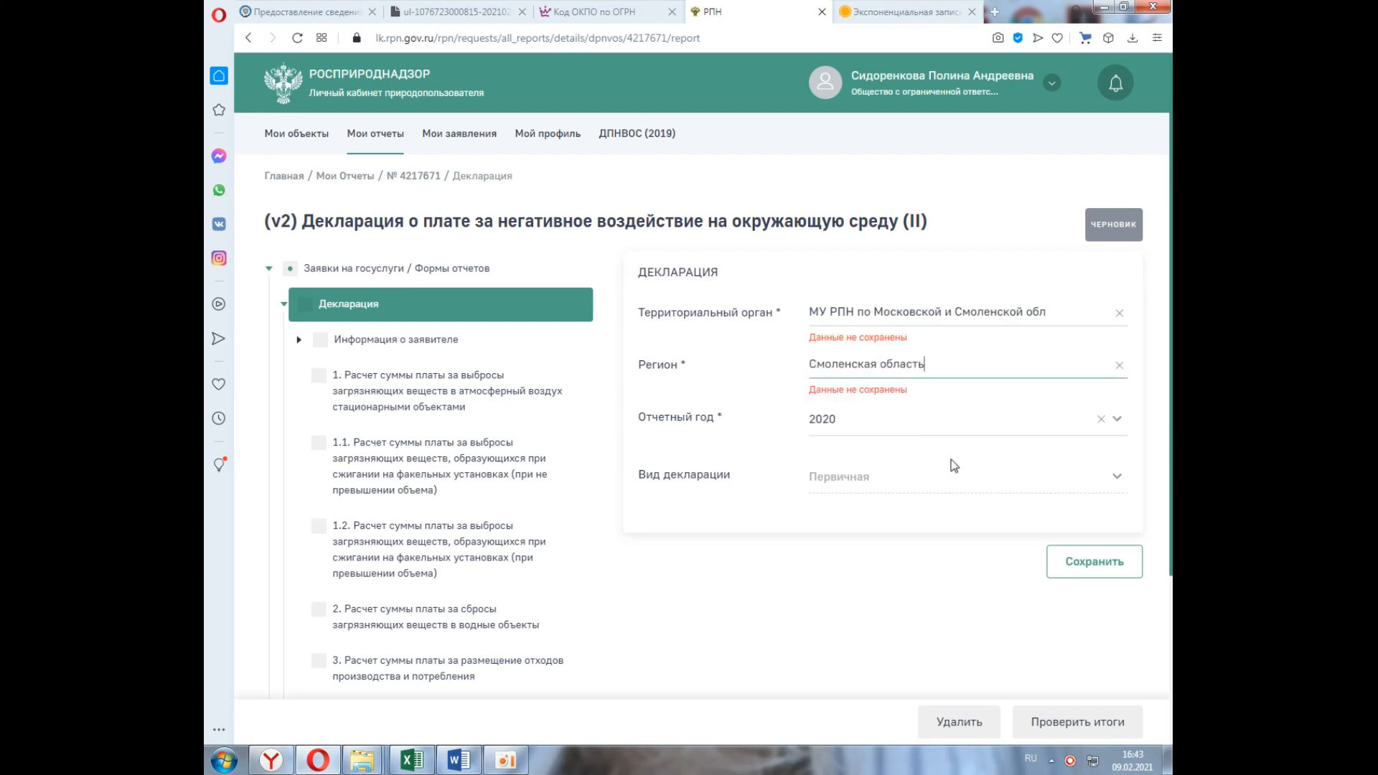
click(1098, 564)
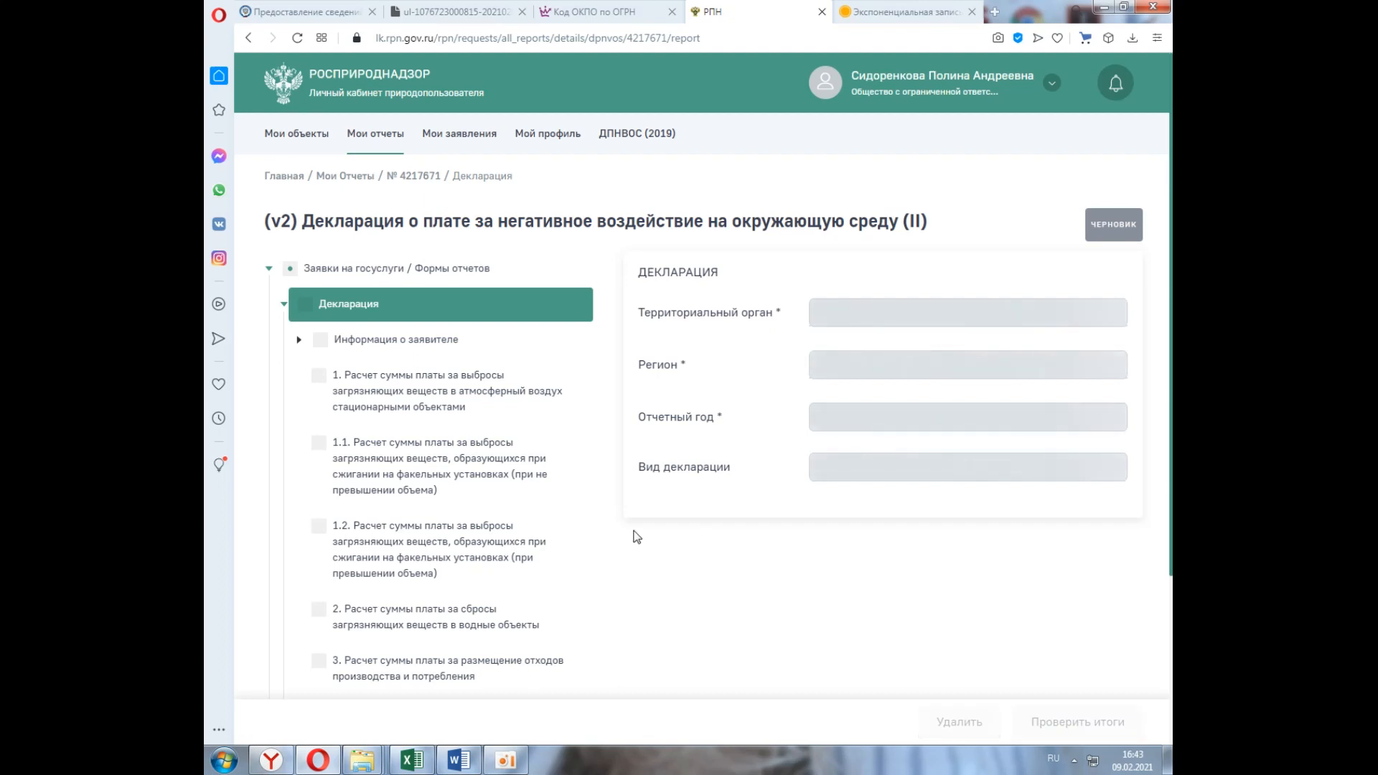
In the declaration's applicant information, abbreviate the organization's short name to ООО " Жемчужина".
click(429, 343)
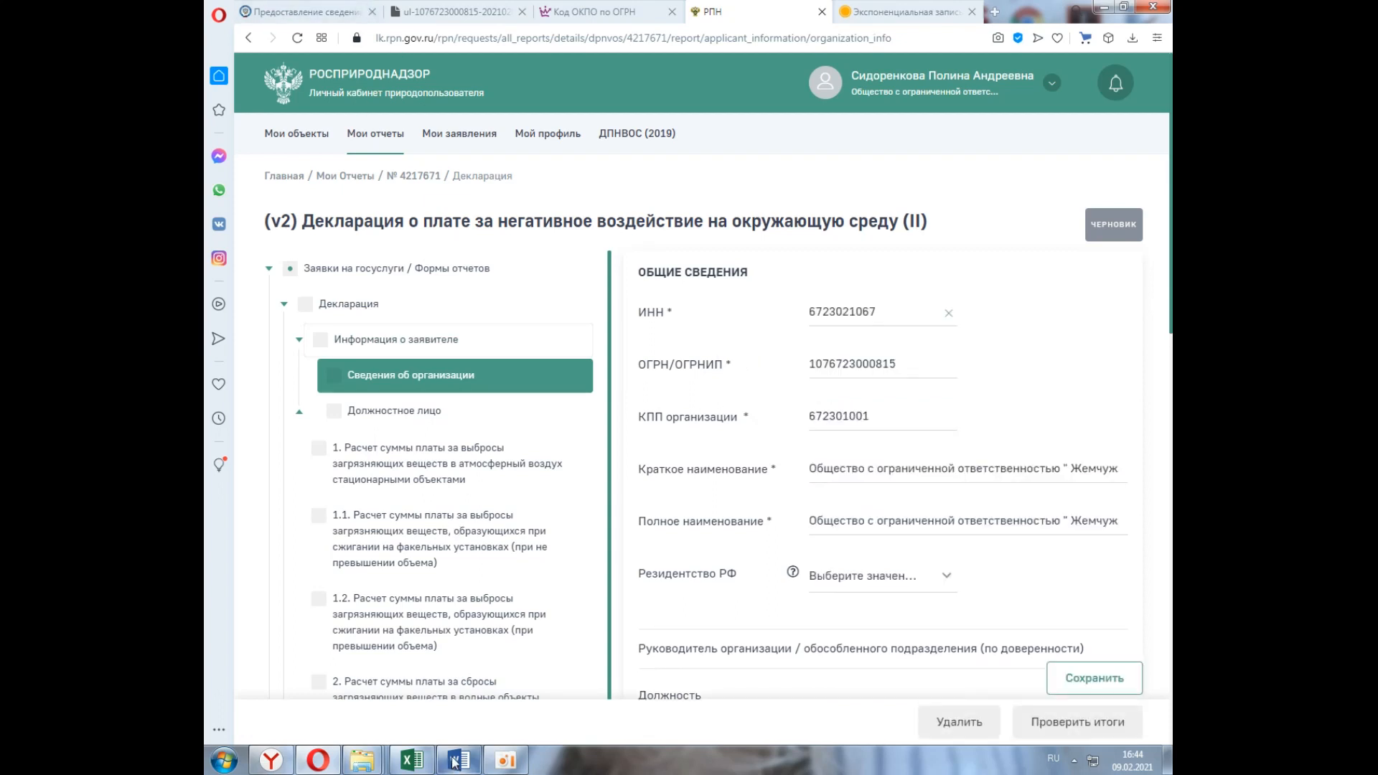
click(1060, 470)
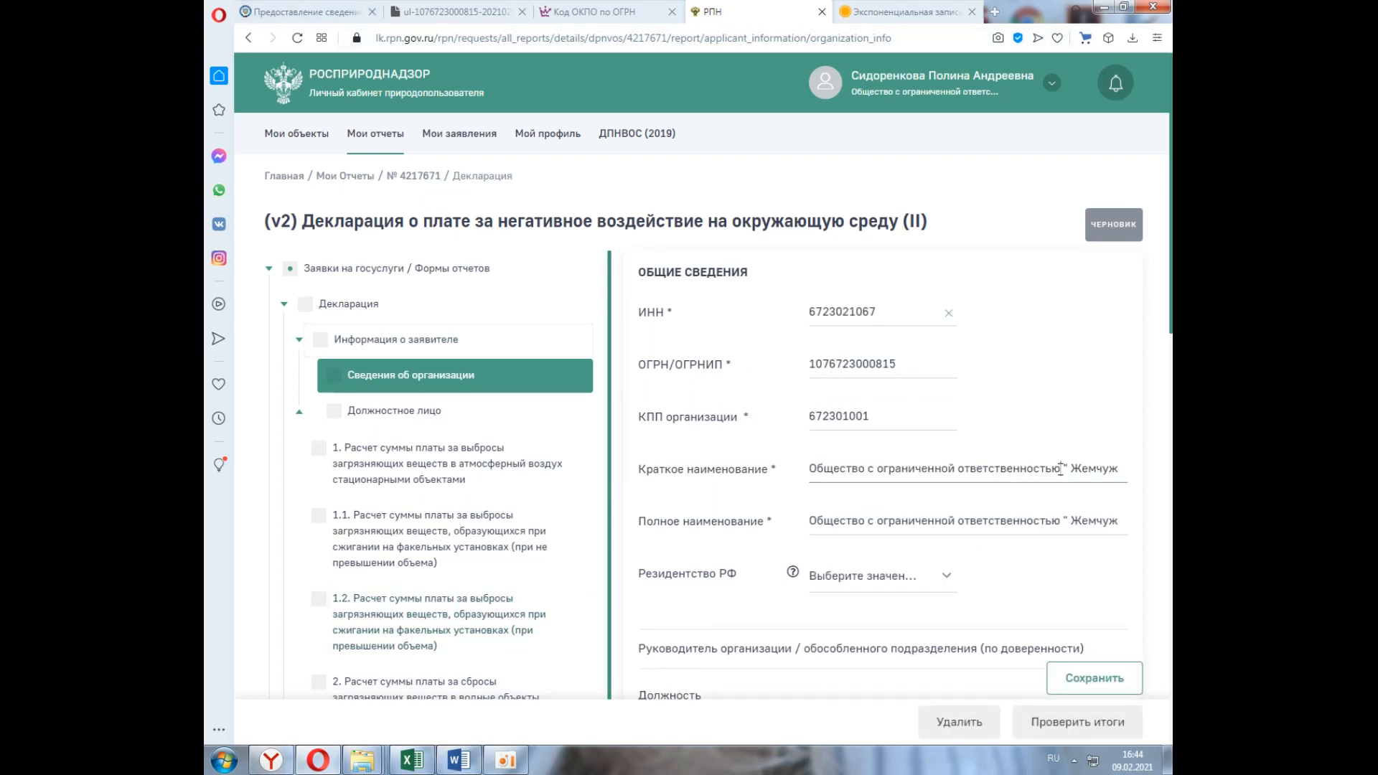
key(BackSpace)
key(BackSpace)
key(BackSpace)
key(BackSpace)
key(BackSpace)
key(BackSpace)
key(BackSpace)
key(BackSpace)
key(BackSpace)
key(BackSpace)
key(BackSpace)
key(BackSpace)
key(BackSpace)
key(BackSpace)
key(BackSpace)
key(BackSpace)
key(BackSpace)
key(BackSpace)
key(BackSpace)
key(BackSpace)
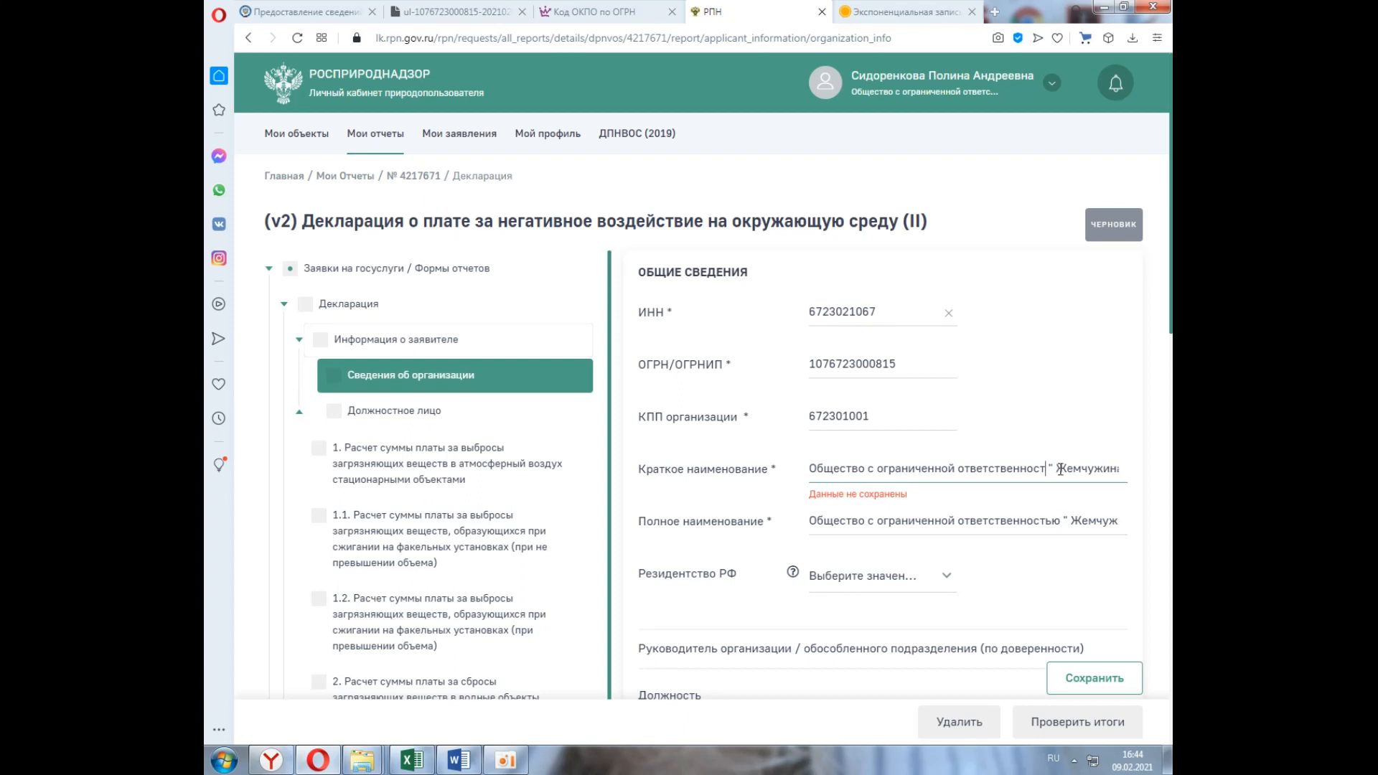
key(BackSpace)
key(BackSpace)
key(BackSpace)
key(BackSpace)
key(BackSpace)
key(BackSpace)
key(BackSpace)
key(BackSpace)
key(BackSpace)
key(BackSpace)
key(BackSpace)
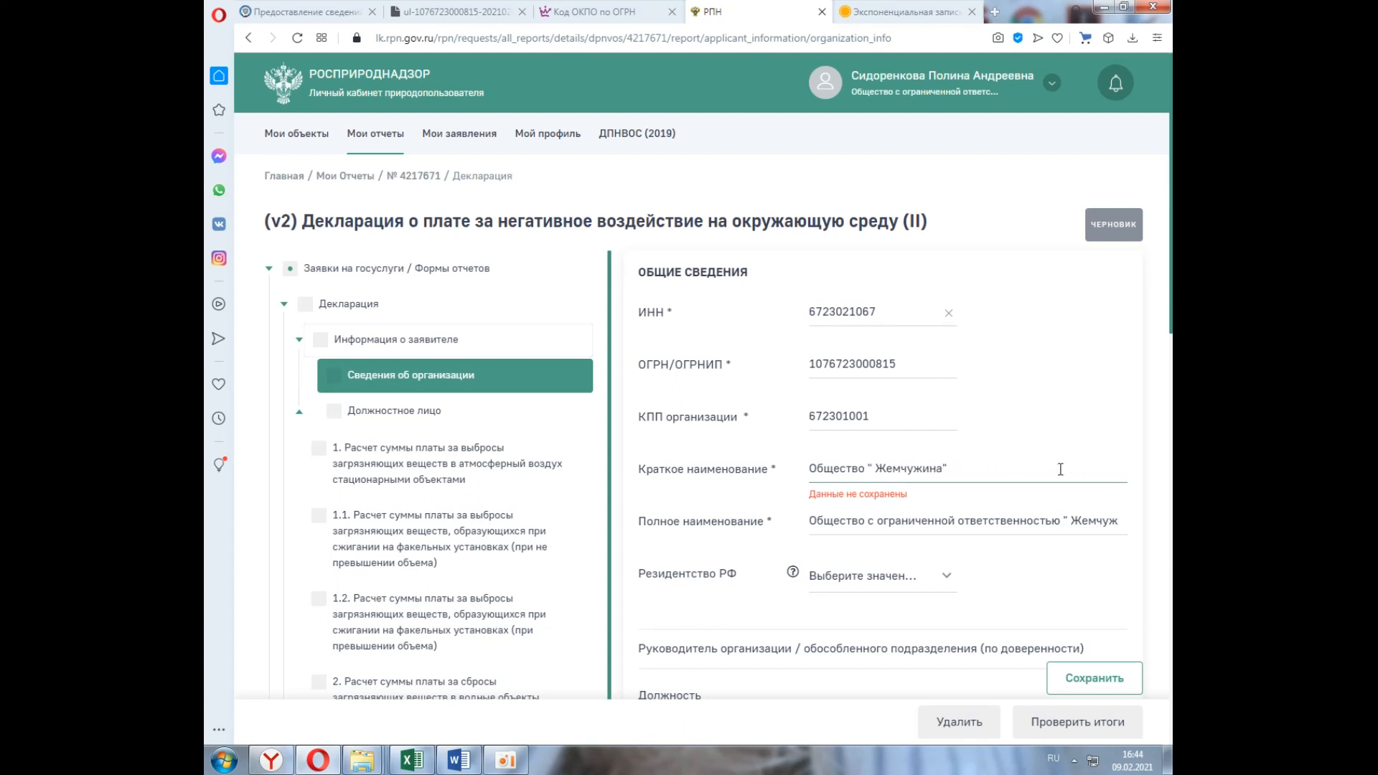
text(ОО)
Set the organization's Russian Federation residency (Резидентство РФ) to Резидент.
scroll(1039, 492, down, 1)
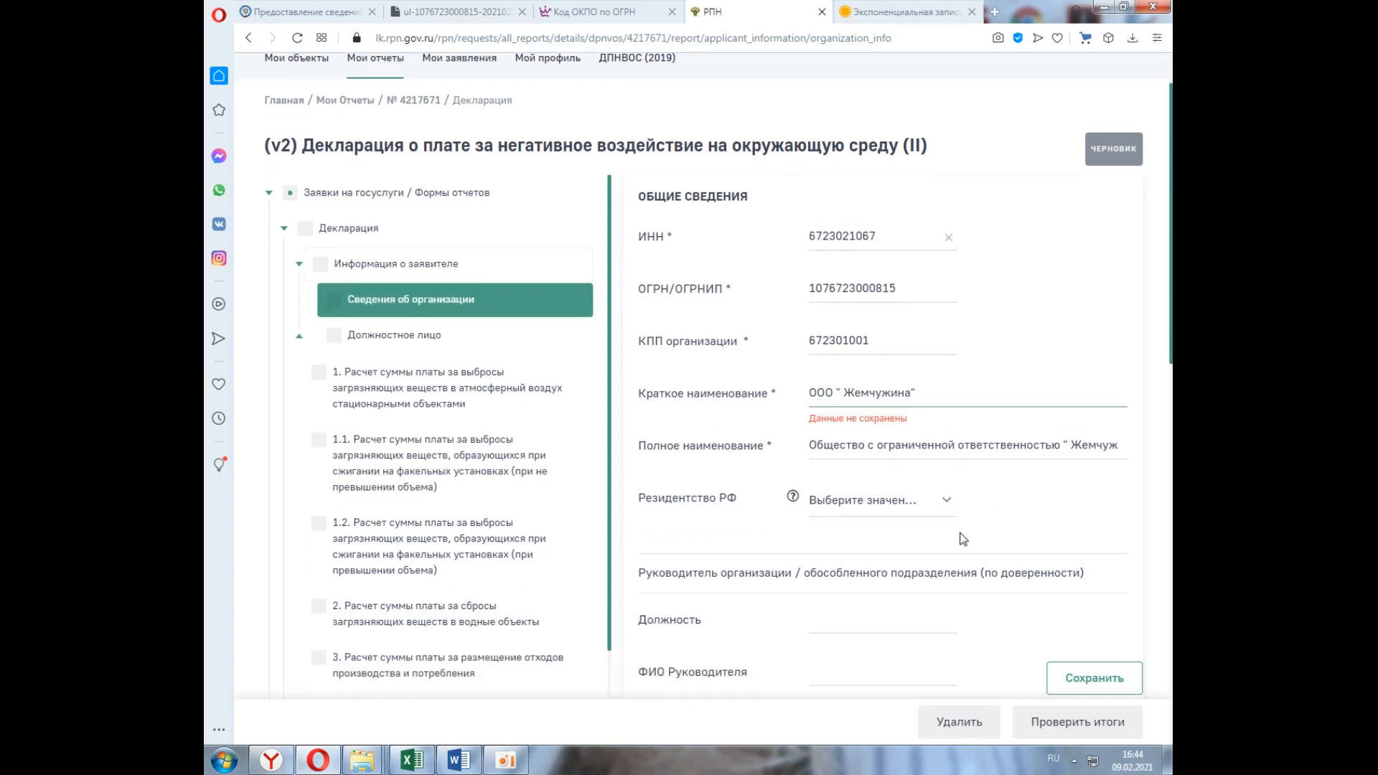
click(939, 502)
click(894, 503)
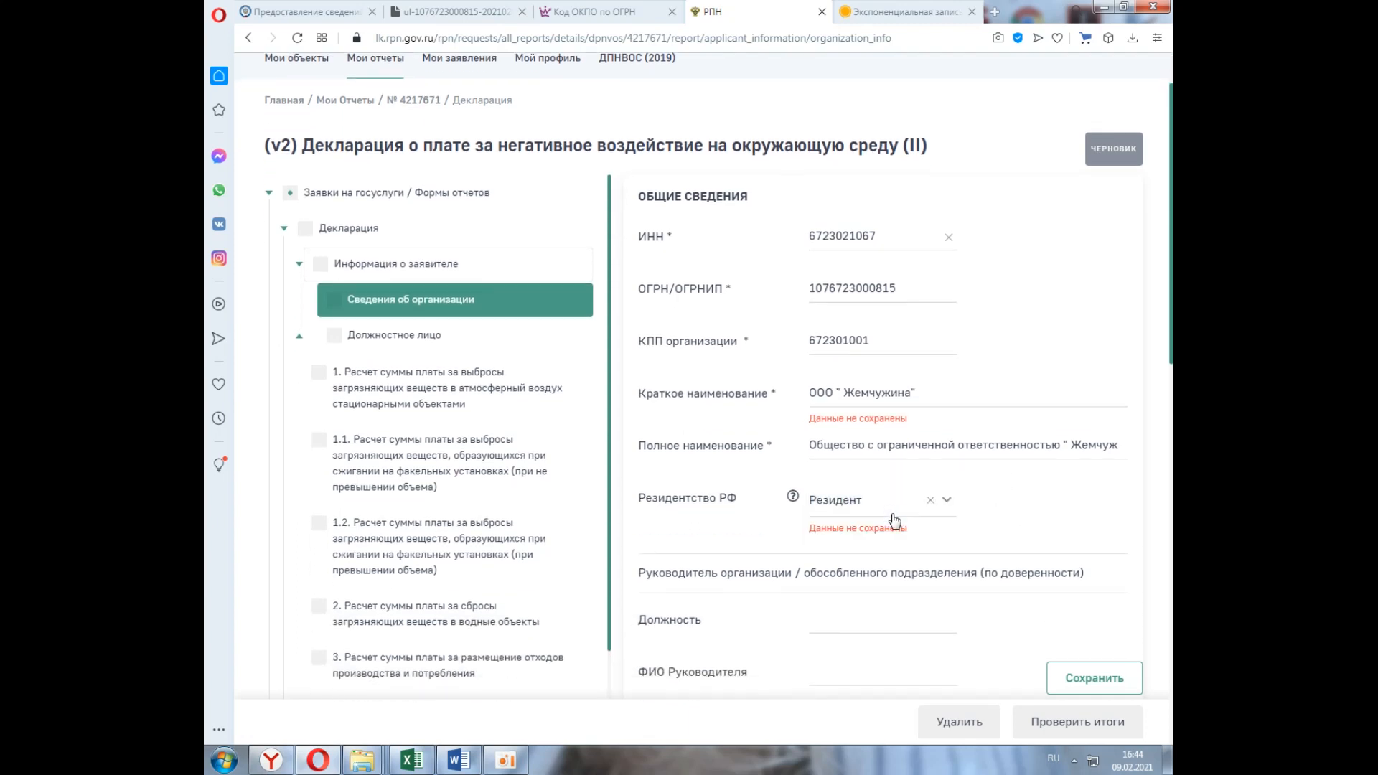
Paste the full name of the organization's head and enter the position Директор.
scroll(885, 522, down, 2)
click(847, 514)
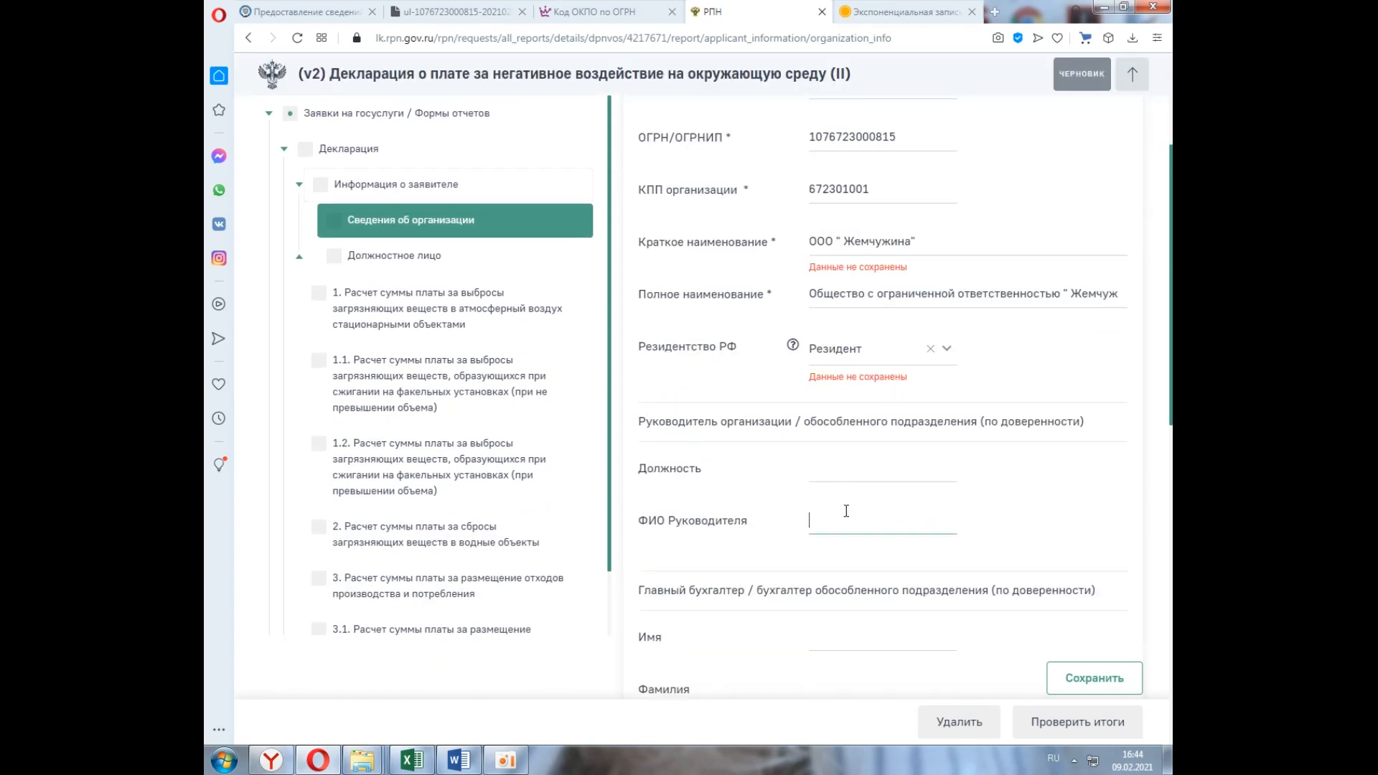
right_click(844, 513)
click(890, 607)
click(845, 471)
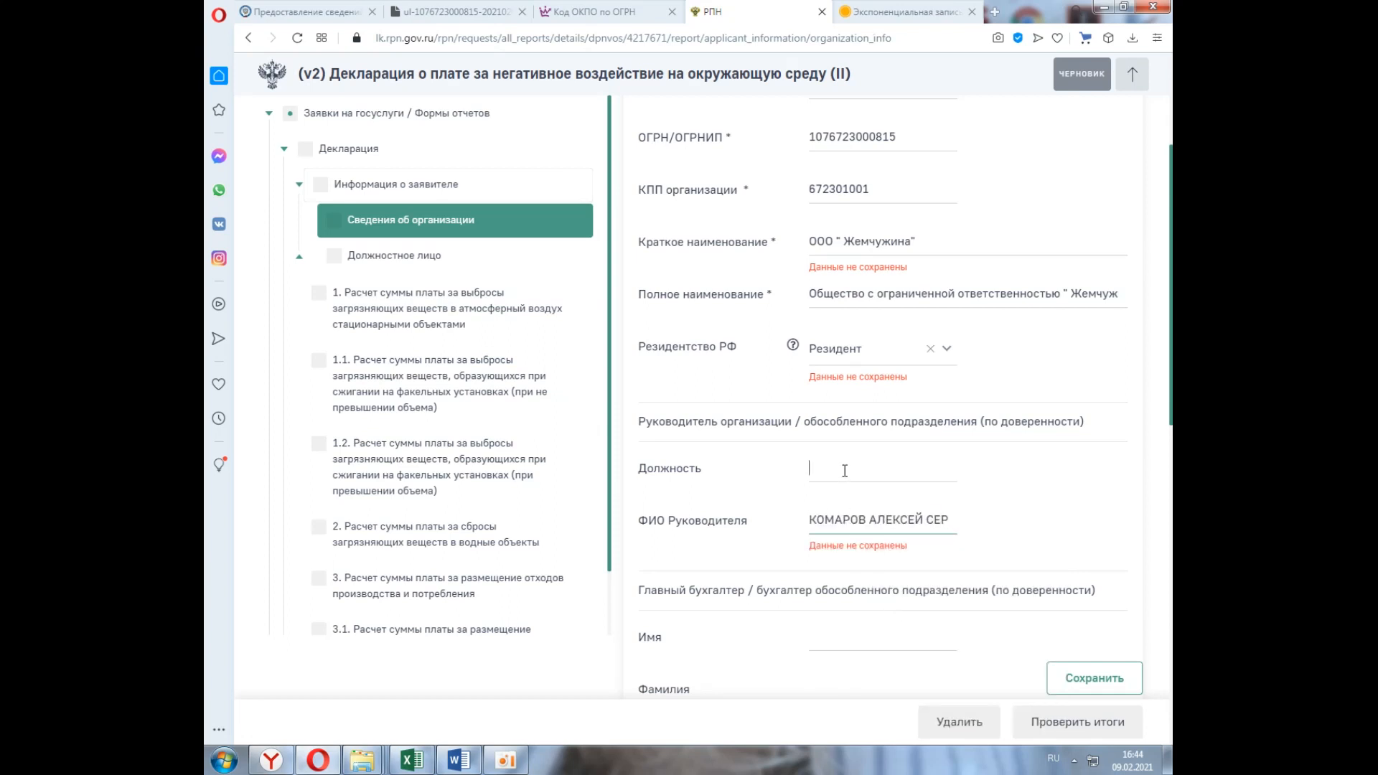
text(Директор)
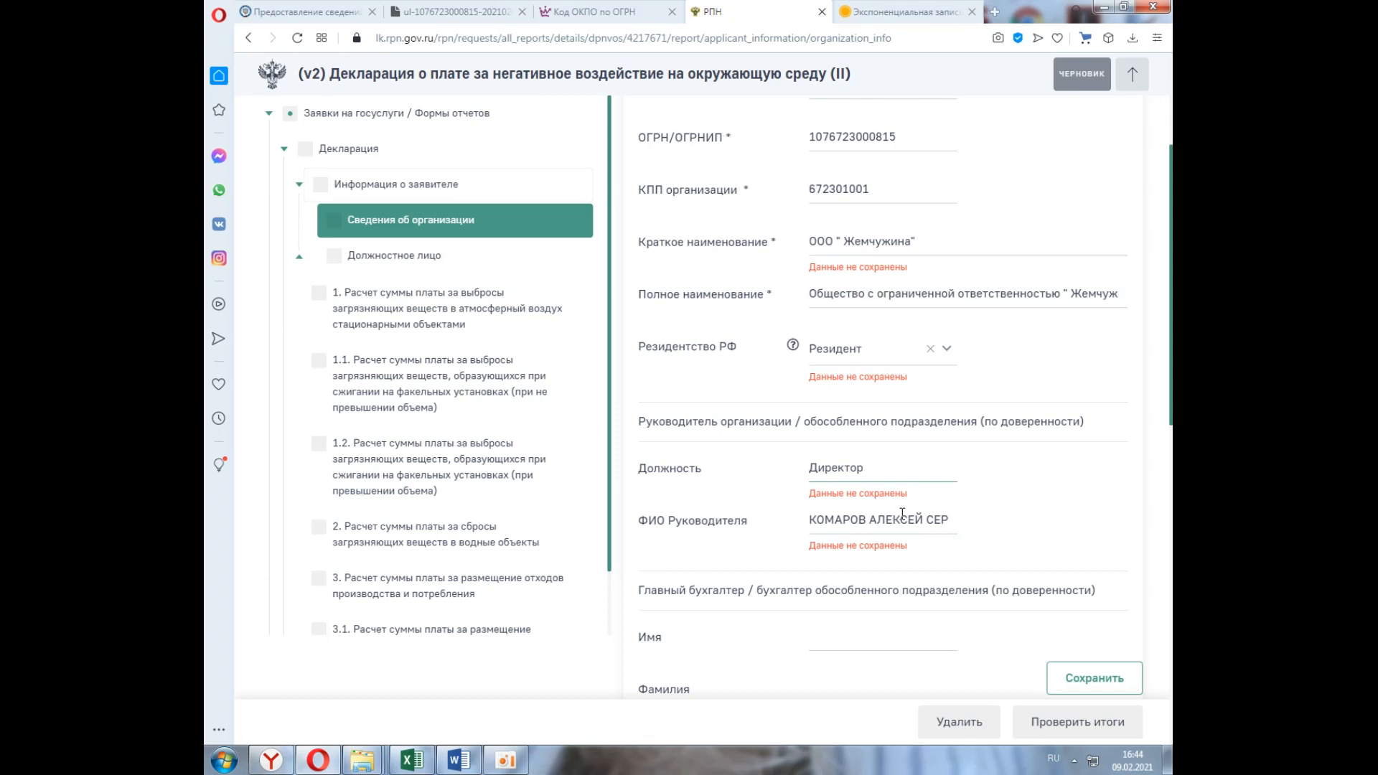
Replace the legal address by pasting the organization's address and accepting the matching suggestion.
scroll(902, 514, down, 4)
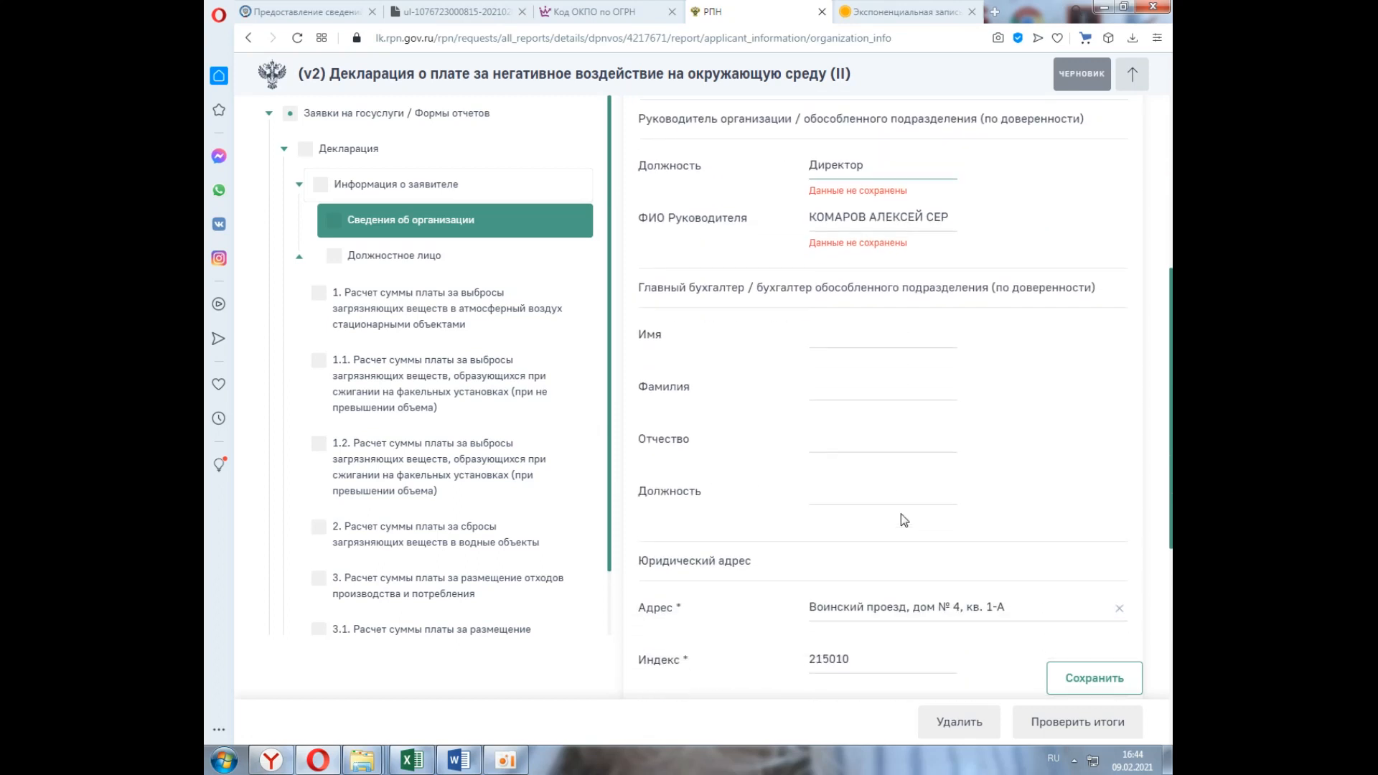
scroll(901, 514, down, 2)
click(1118, 457)
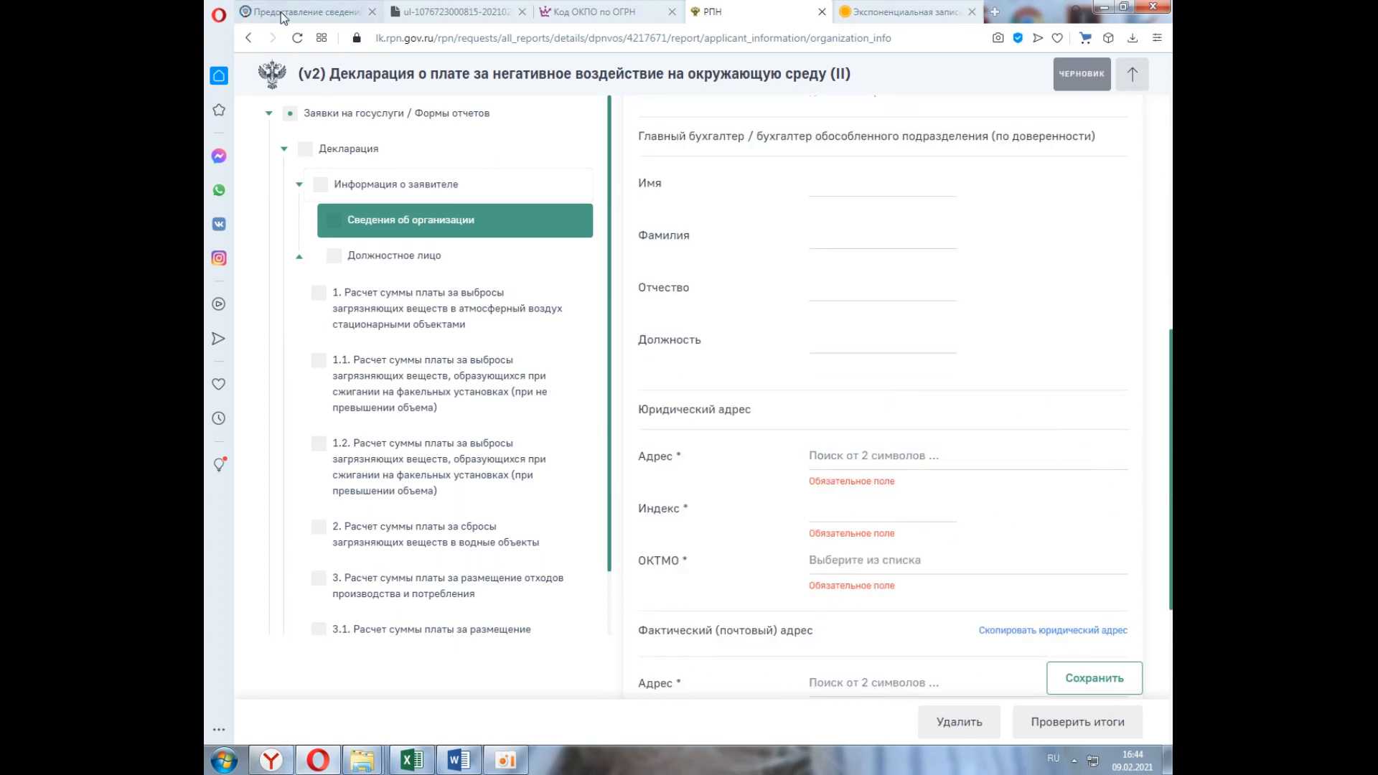
click(840, 461)
right_click(840, 459)
click(887, 559)
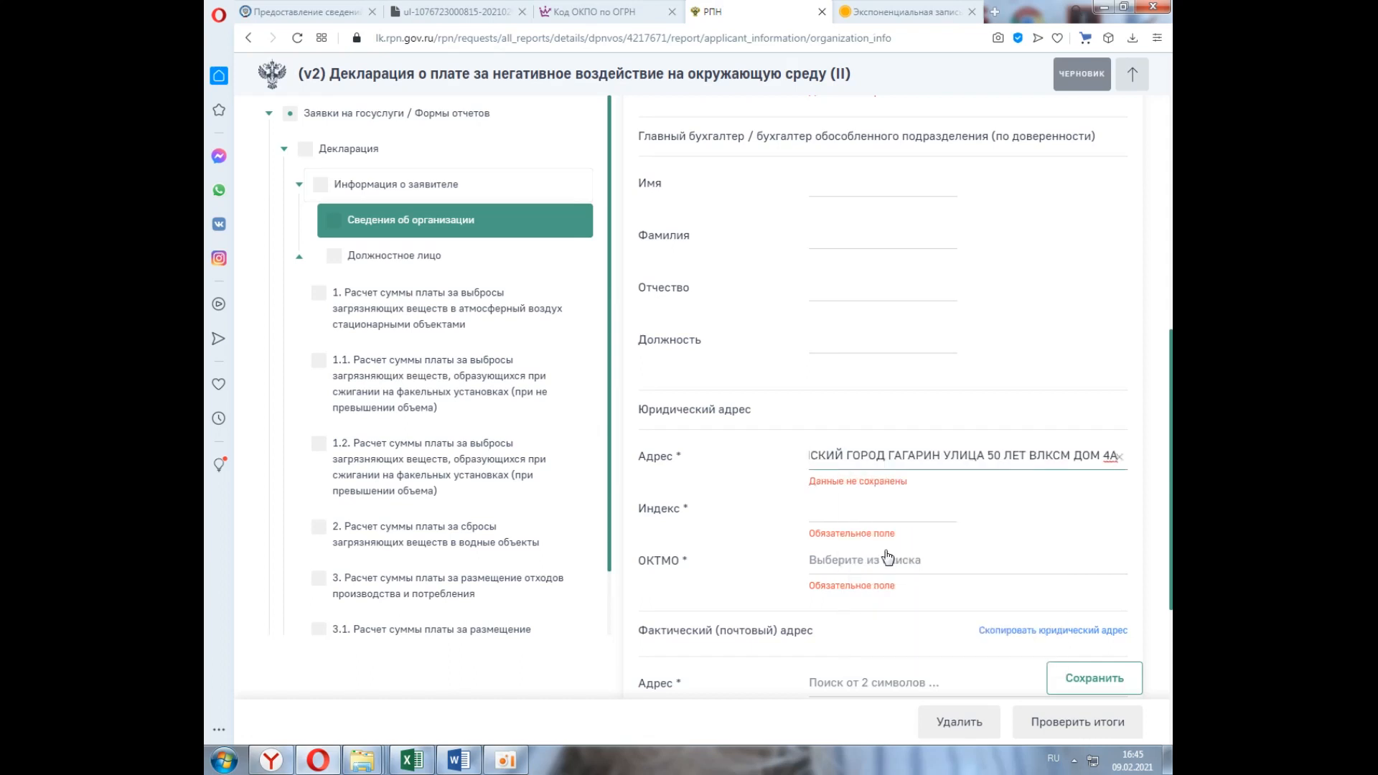
click(953, 492)
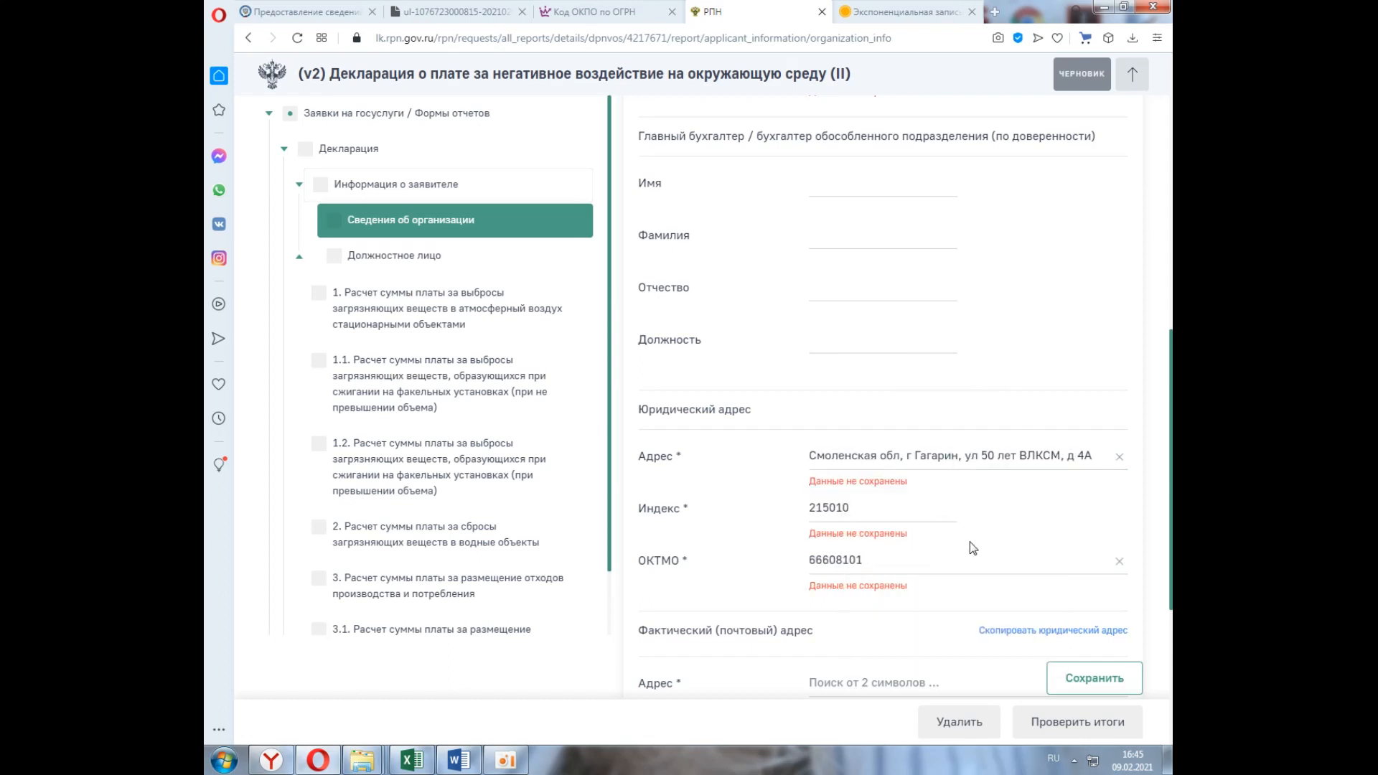
Copy the legal address into the actual (postal) address and save the organization details.
scroll(971, 549, down, 2)
click(1040, 489)
scroll(1041, 495, down, 2)
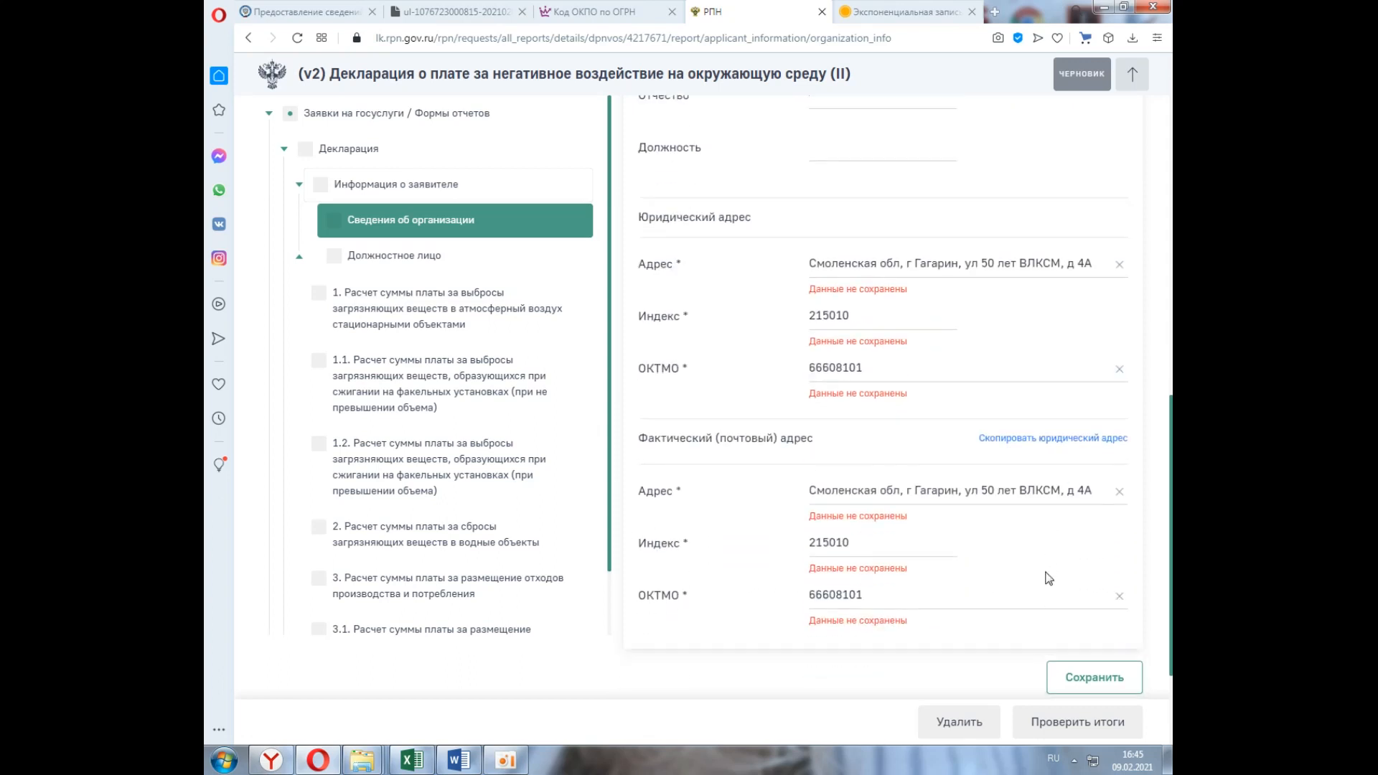
click(1090, 551)
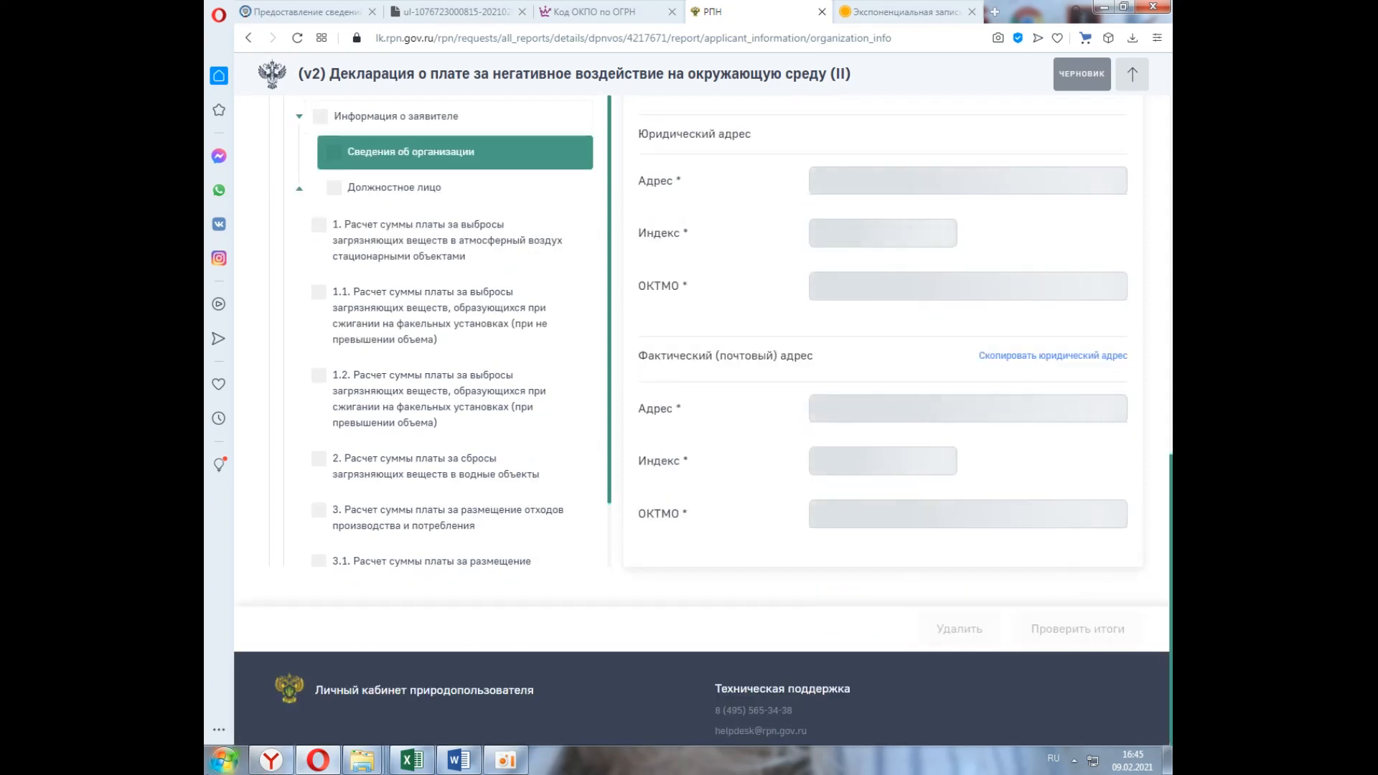
Copy the complete name of the organization's head from the ФИО Руководителя field.
scroll(669, 497, up, 3)
scroll(669, 497, up, 5)
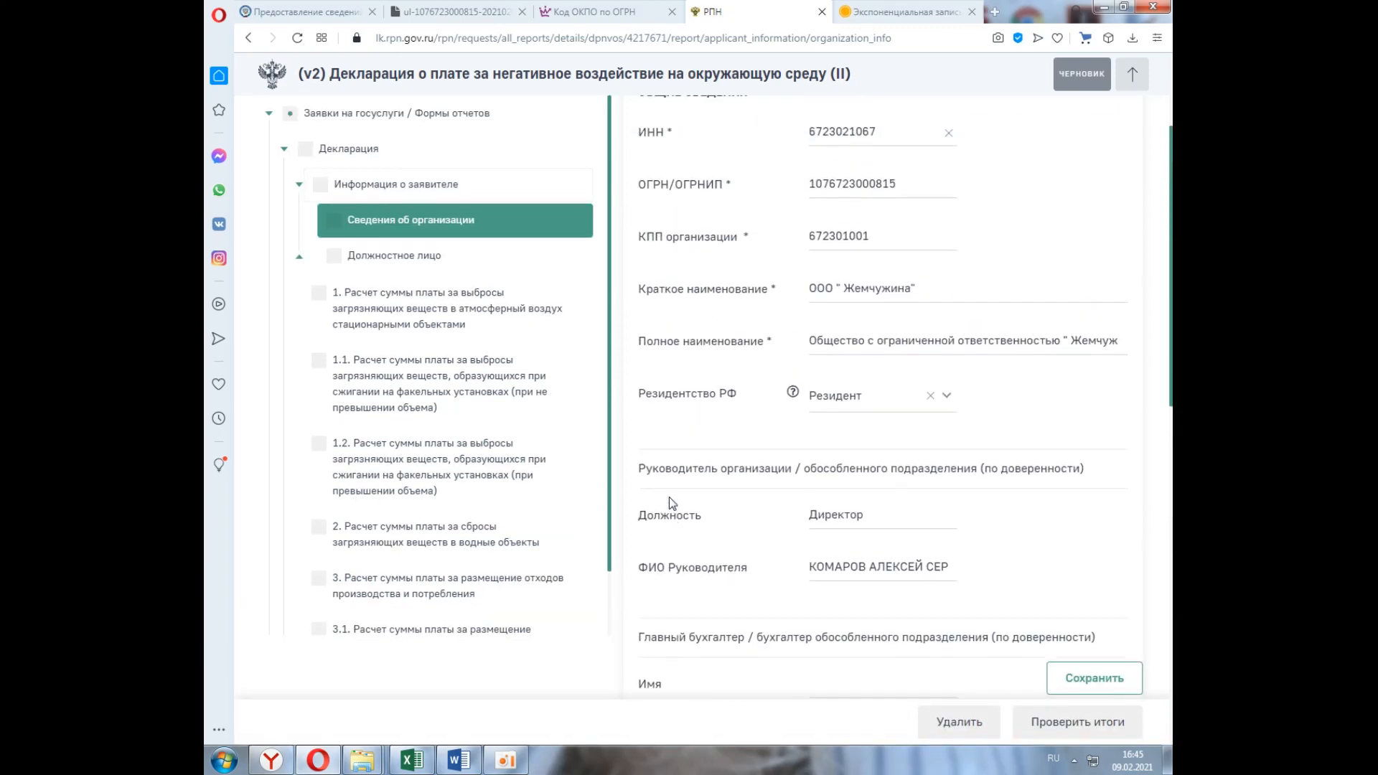
drag(950, 567, 866, 564)
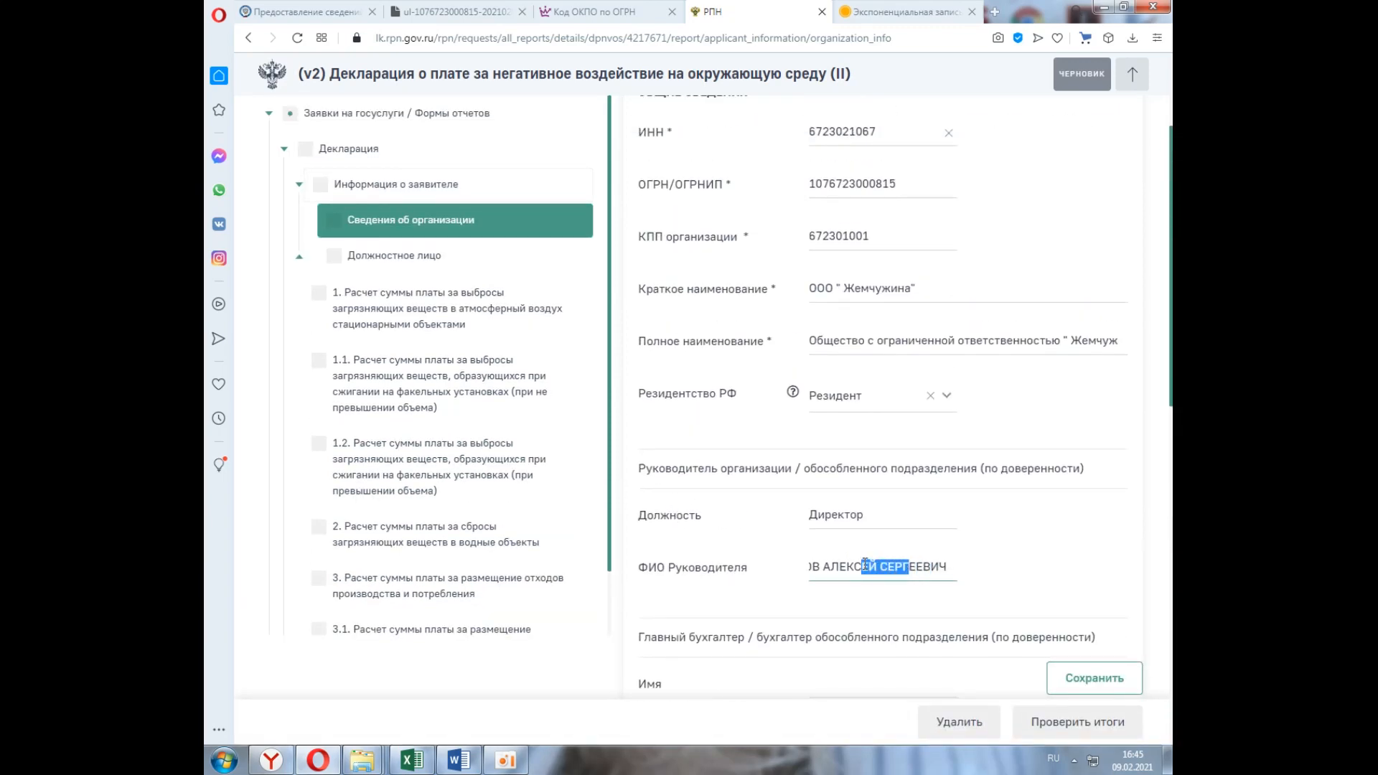
drag(953, 569, 800, 567)
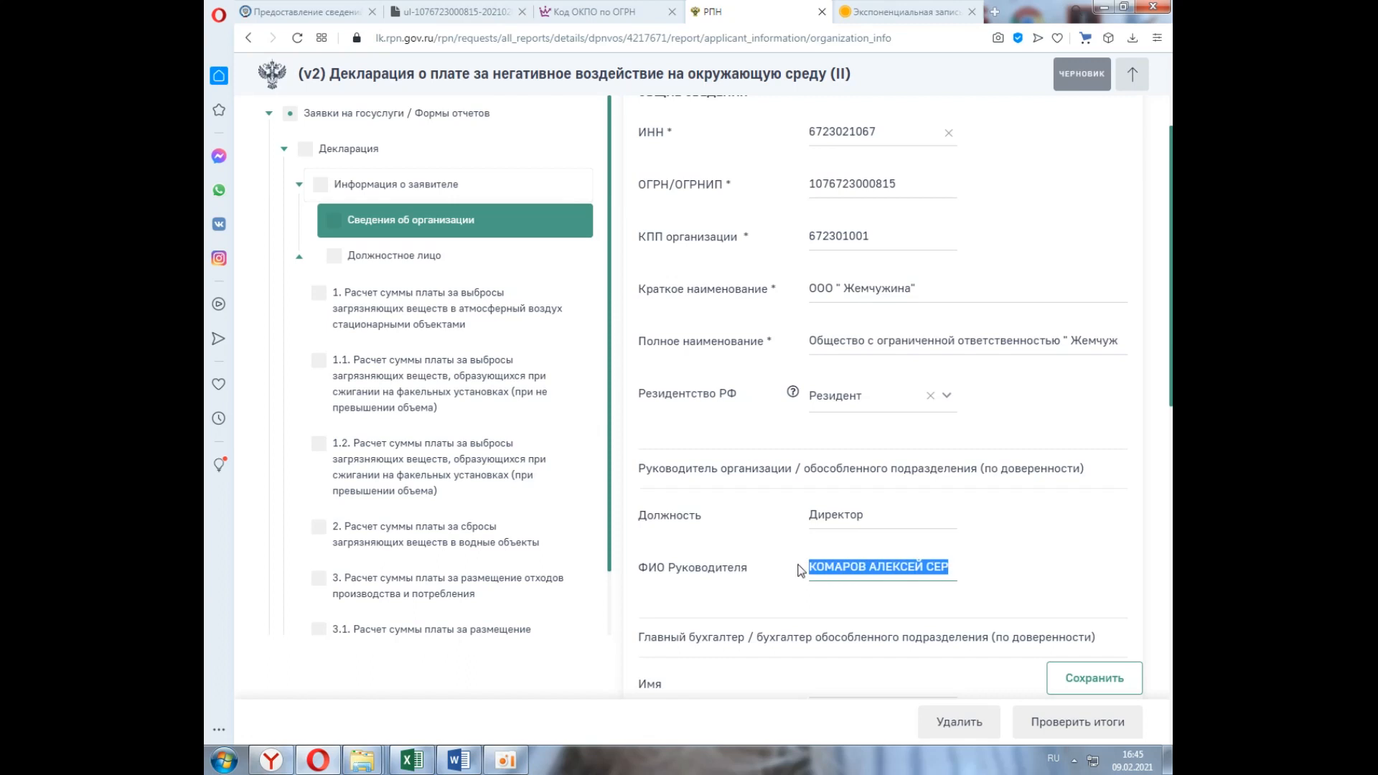
right_click(840, 569)
click(890, 344)
In the Должностное лицо section, clear the prefilled Имя value and paste the head's full name into Фамилия.
click(394, 255)
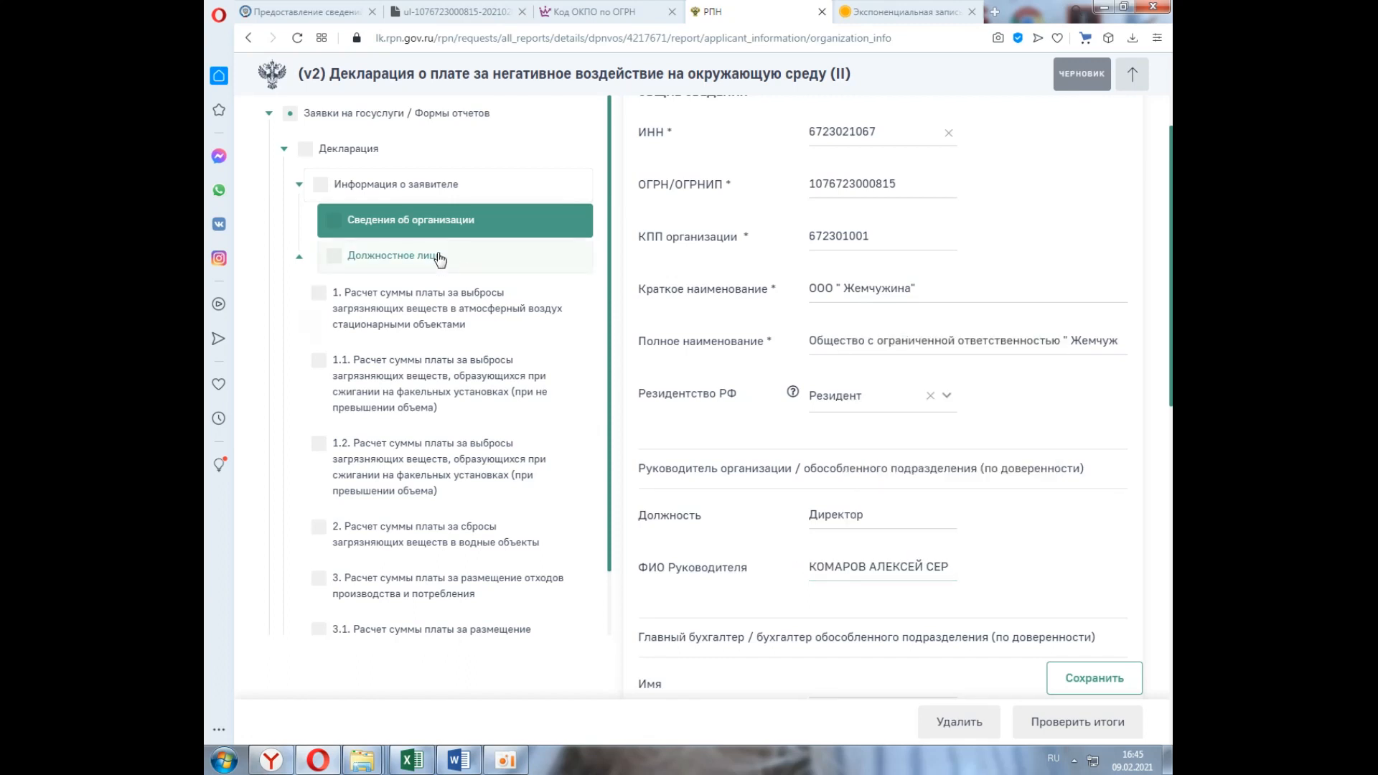
scroll(841, 337, up, 2)
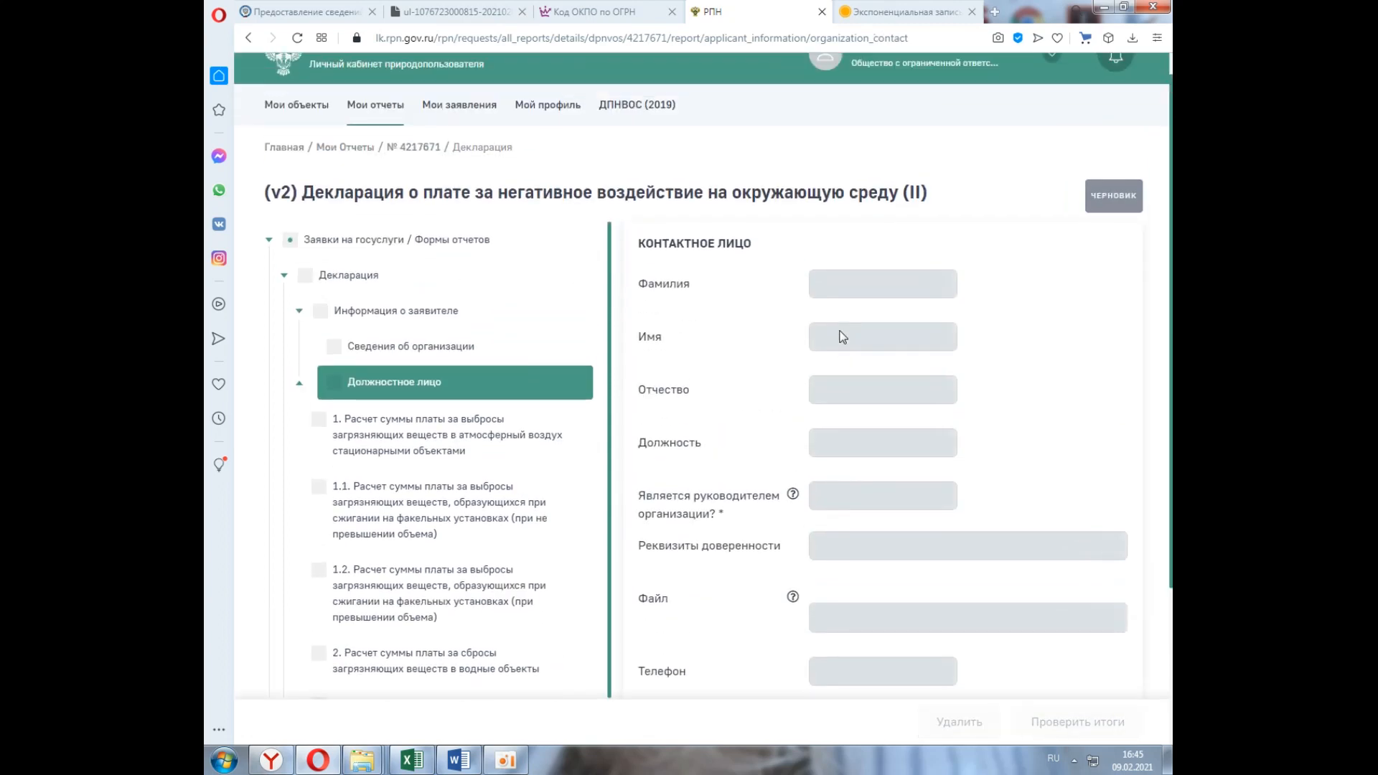
scroll(841, 332, down, 1)
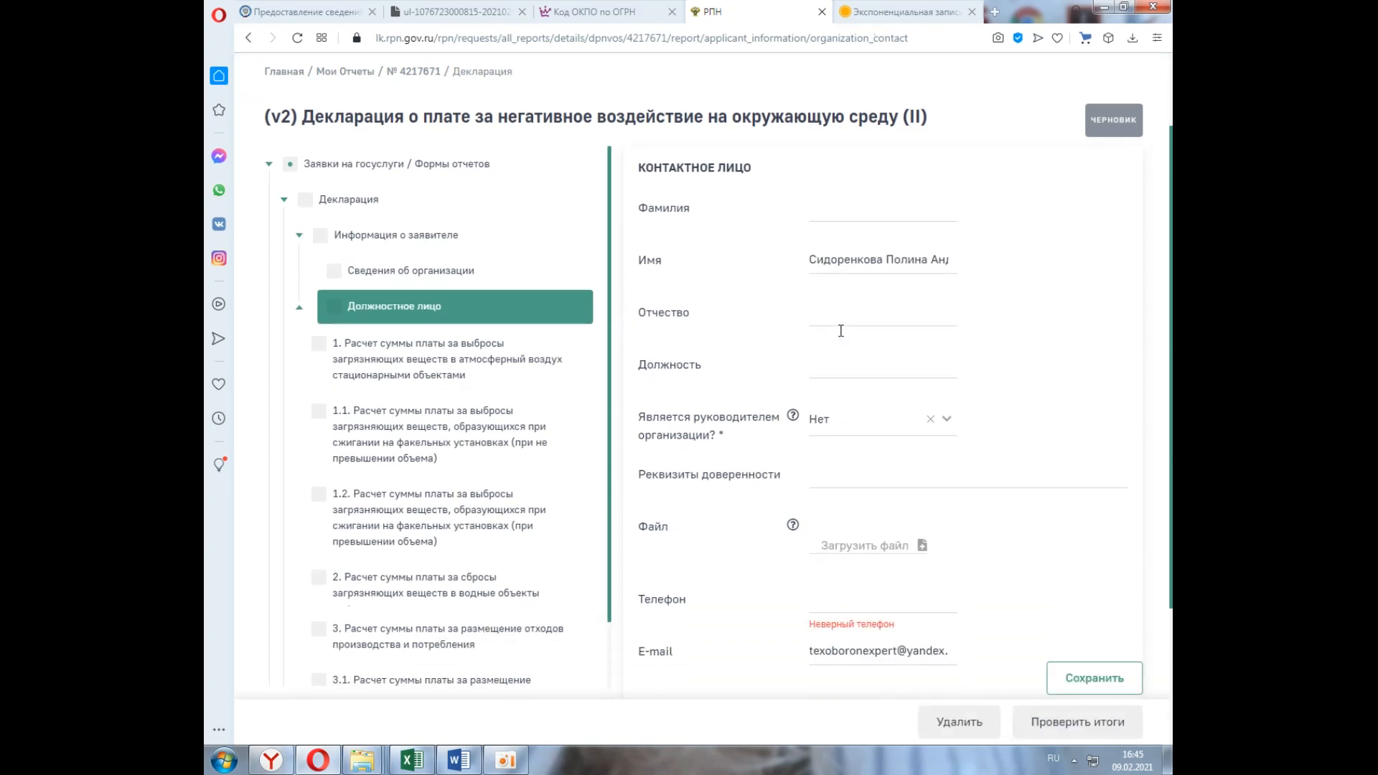
drag(811, 259, 1011, 261)
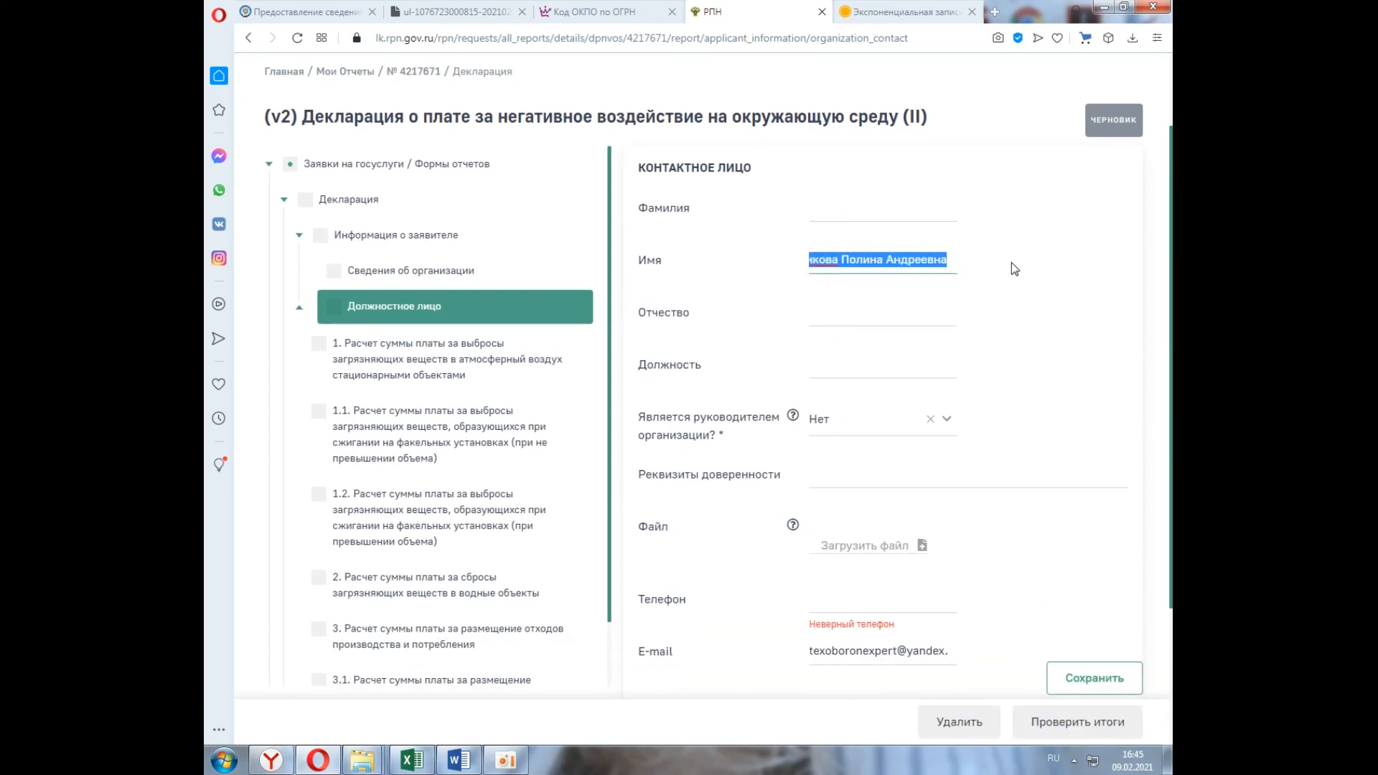
key(BackSpace)
right_click(842, 209)
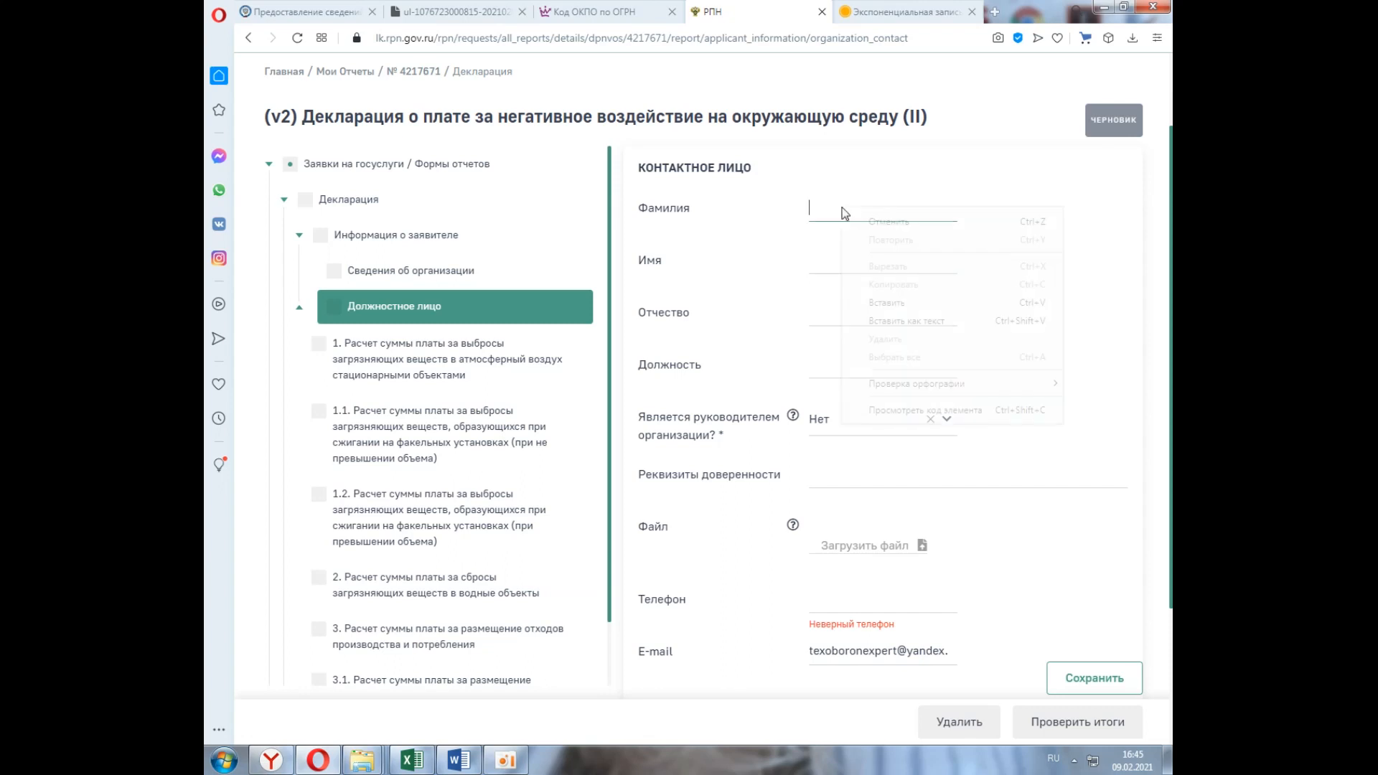
click(874, 298)
Move the contact's patronymic from the Фамилия field into the Отчество field.
drag(953, 207, 890, 208)
right_click(883, 207)
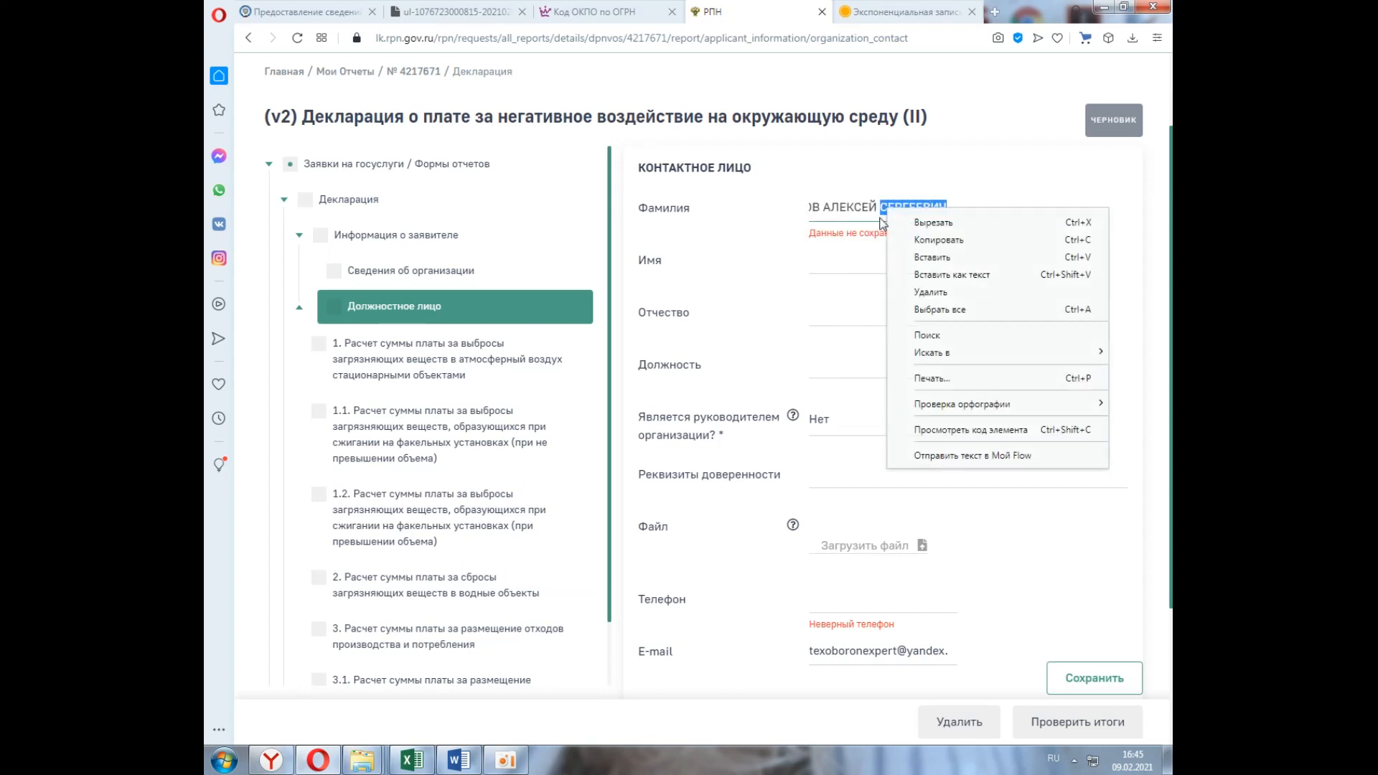
click(908, 215)
right_click(832, 315)
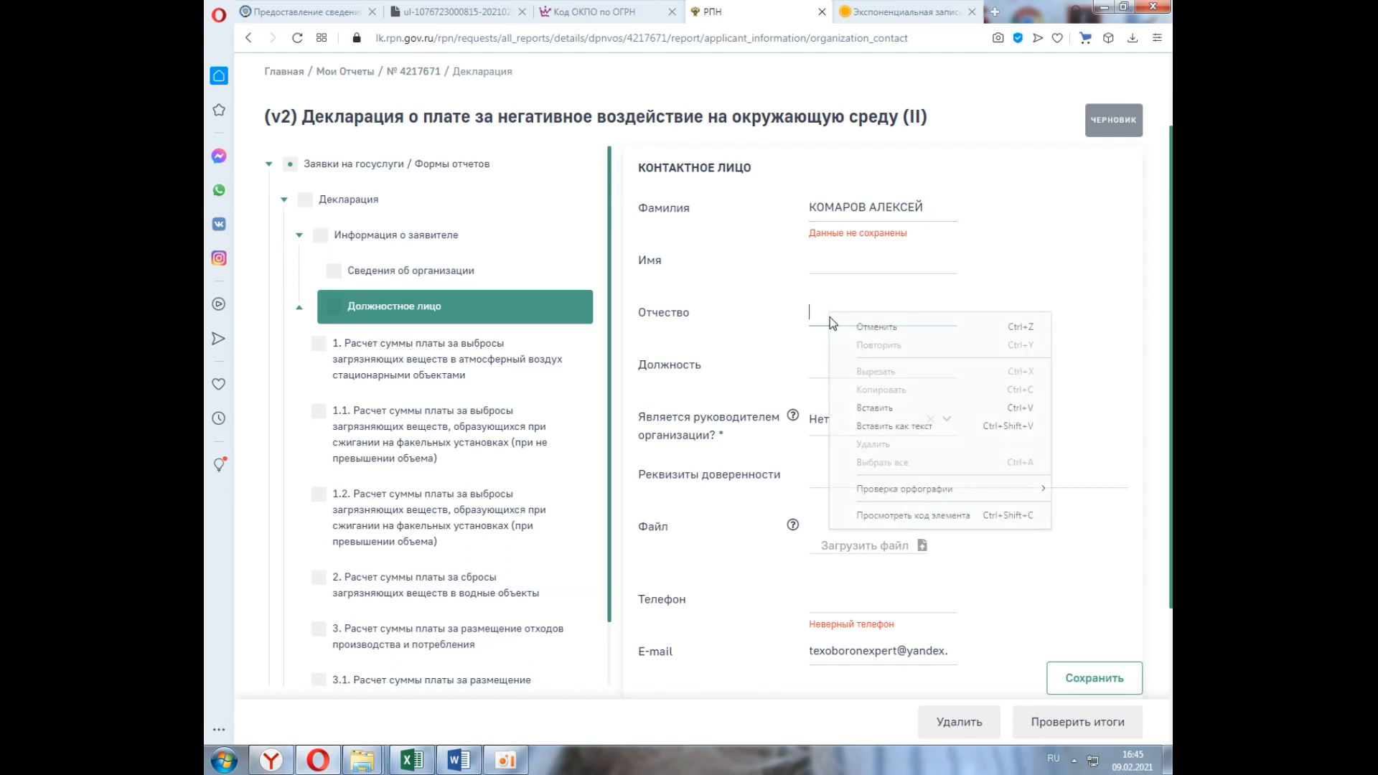
click(854, 405)
Move the contact's first name from the Фамилия field into the Имя field.
drag(933, 208, 879, 205)
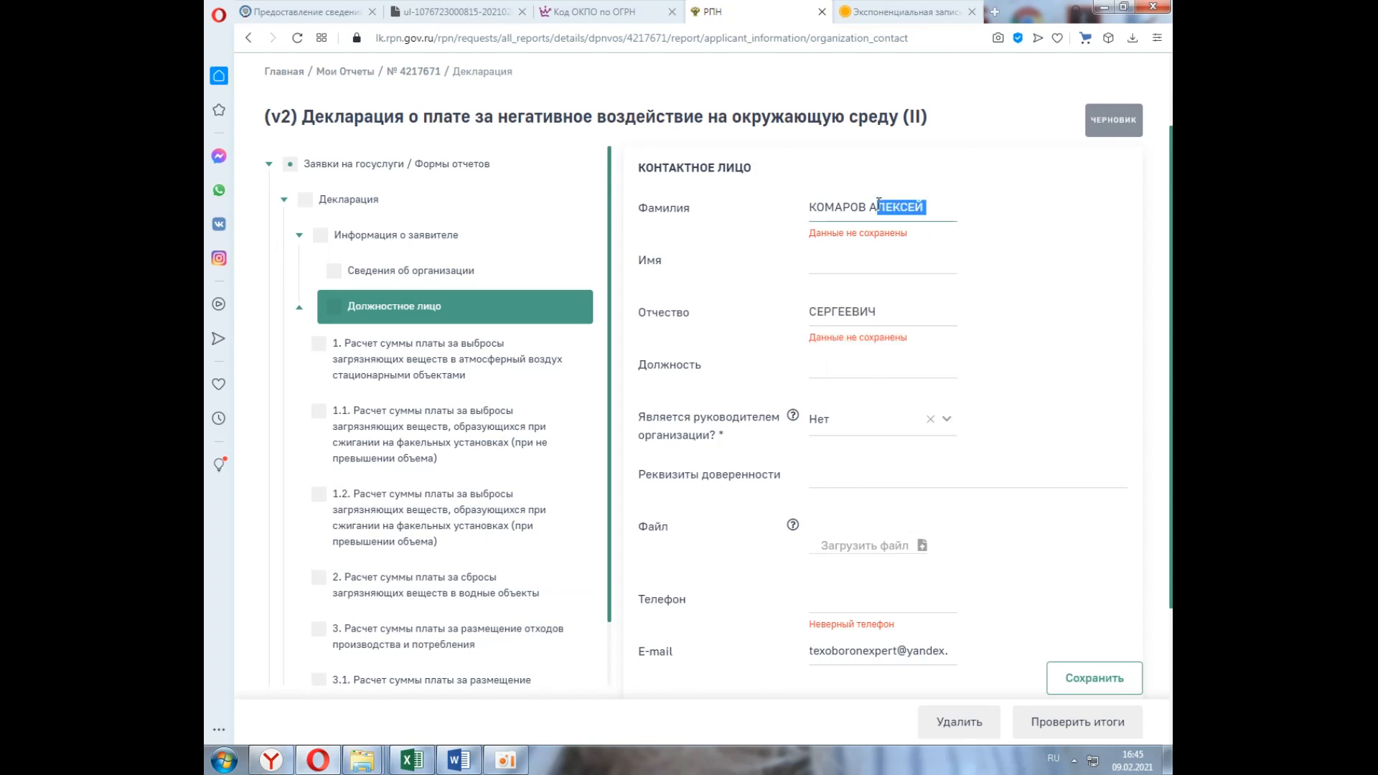
right_click(875, 214)
click(913, 222)
click(871, 260)
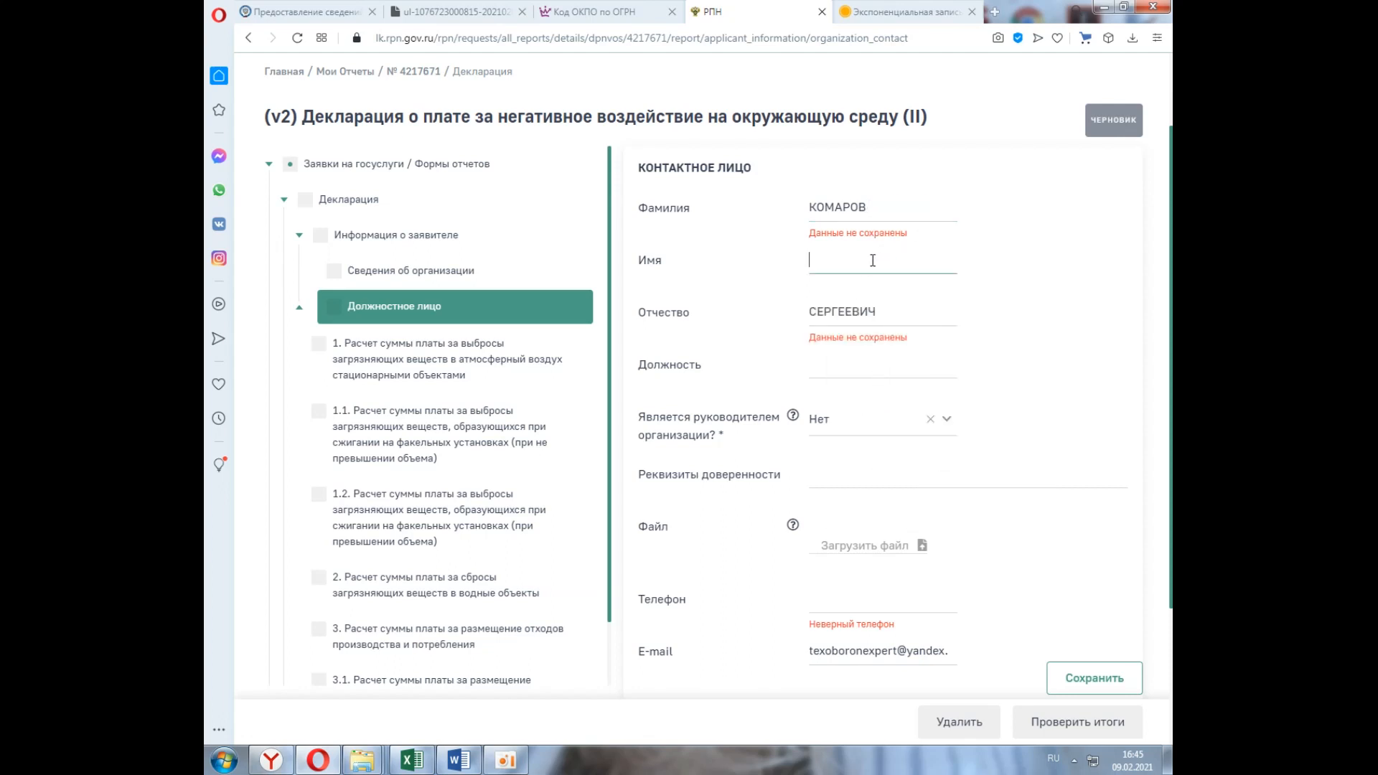
right_click(871, 259)
click(910, 308)
Enter Директор as the contact's position and set whether they head the organization to Да.
click(853, 368)
text(Д)
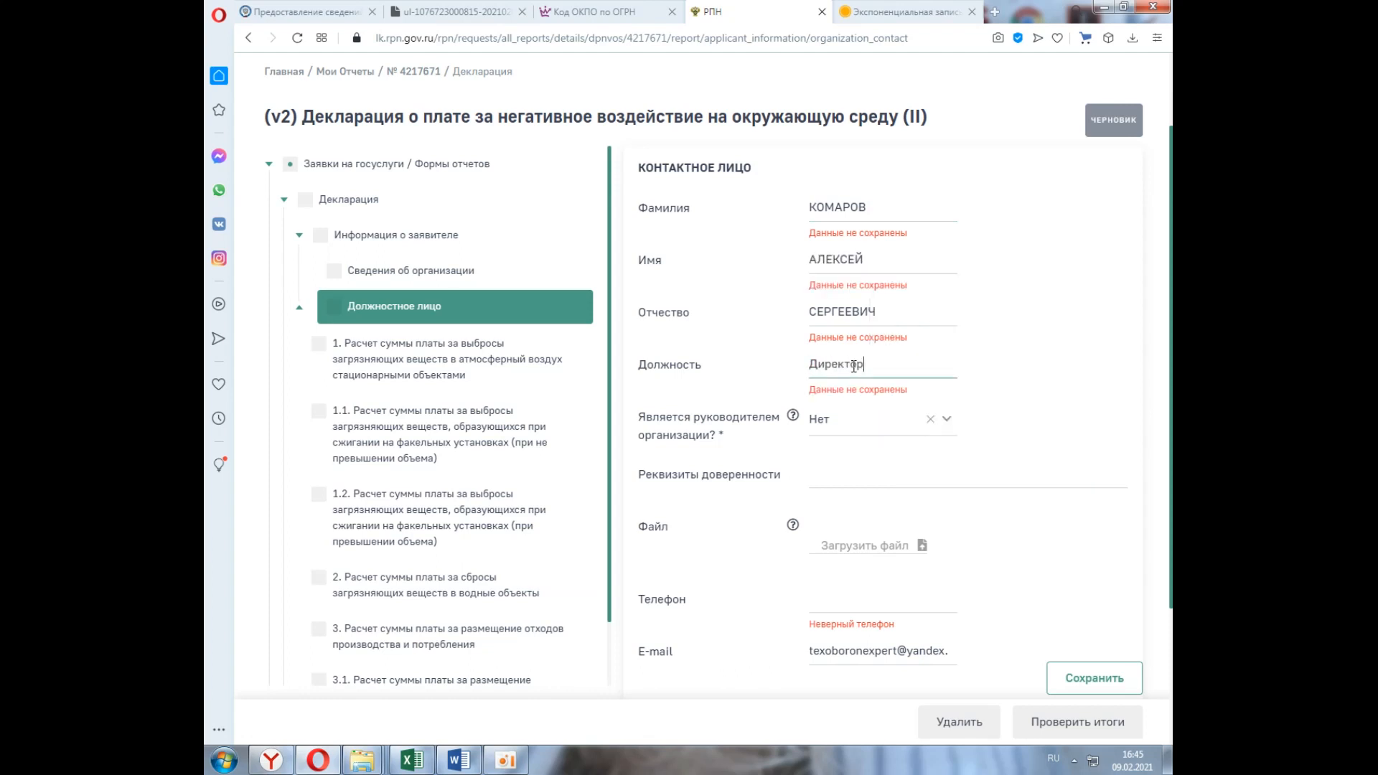
text(иректор)
scroll(919, 351, down, 2)
click(947, 272)
click(867, 298)
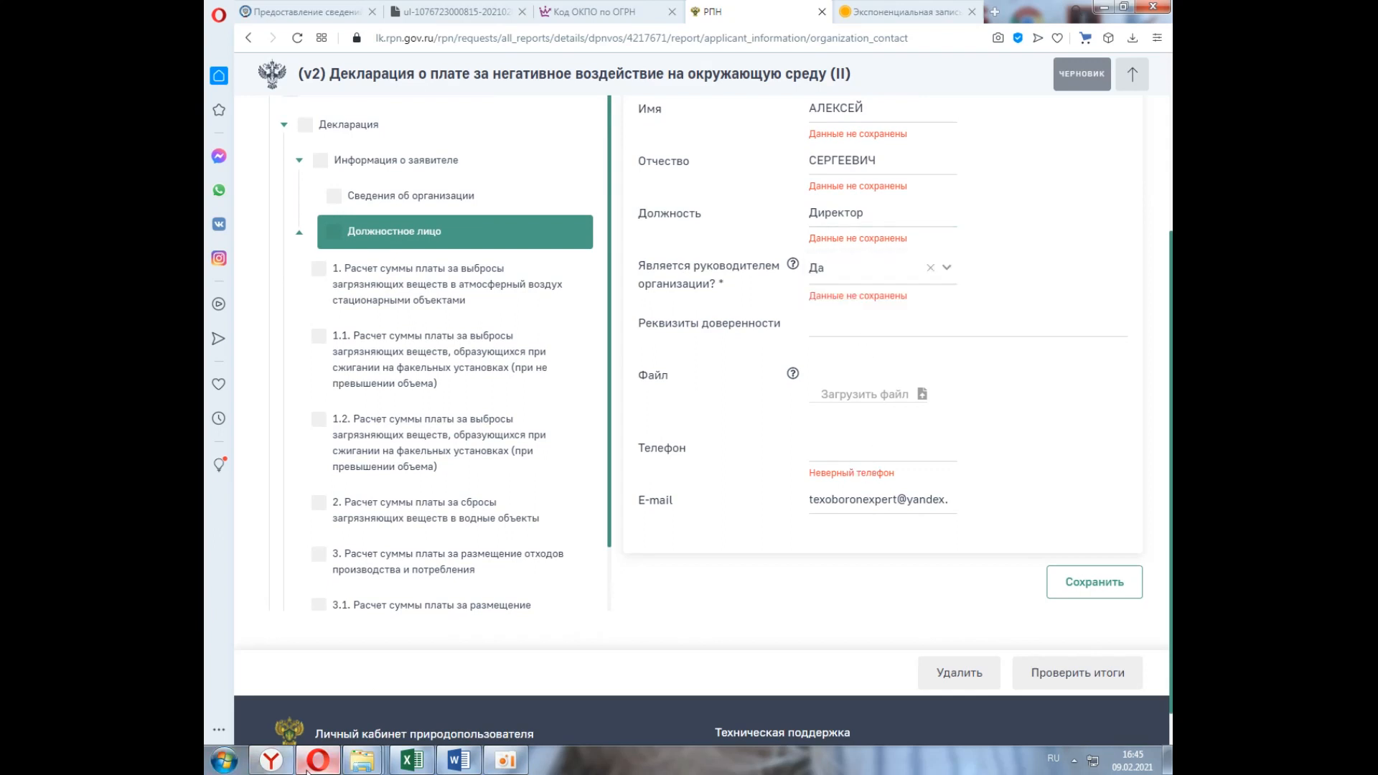
Fill in the contact's phone number, replace the prefilled e-mail with the contact's e-mail, and save the Должностное лицо section.
right_click(834, 453)
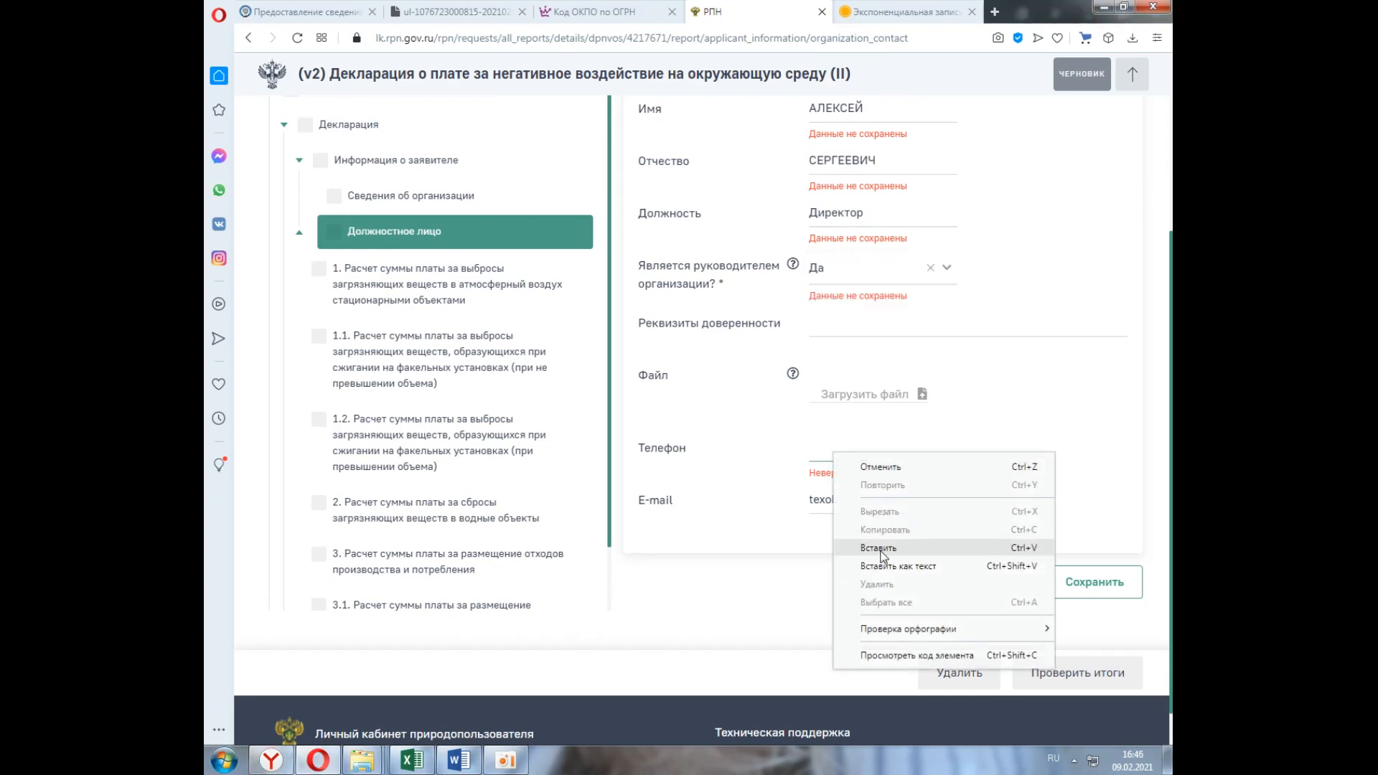
click(837, 547)
drag(811, 500, 983, 489)
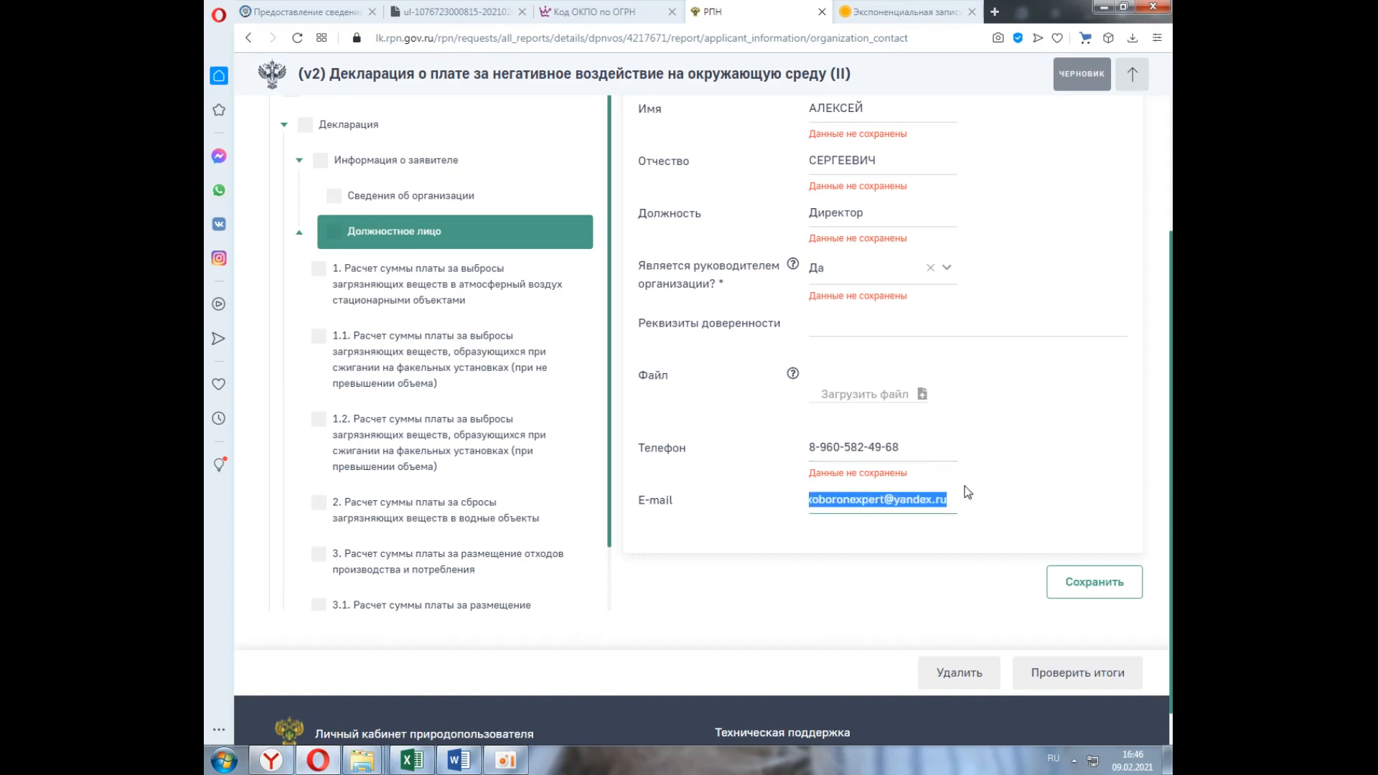
key(BackSpace)
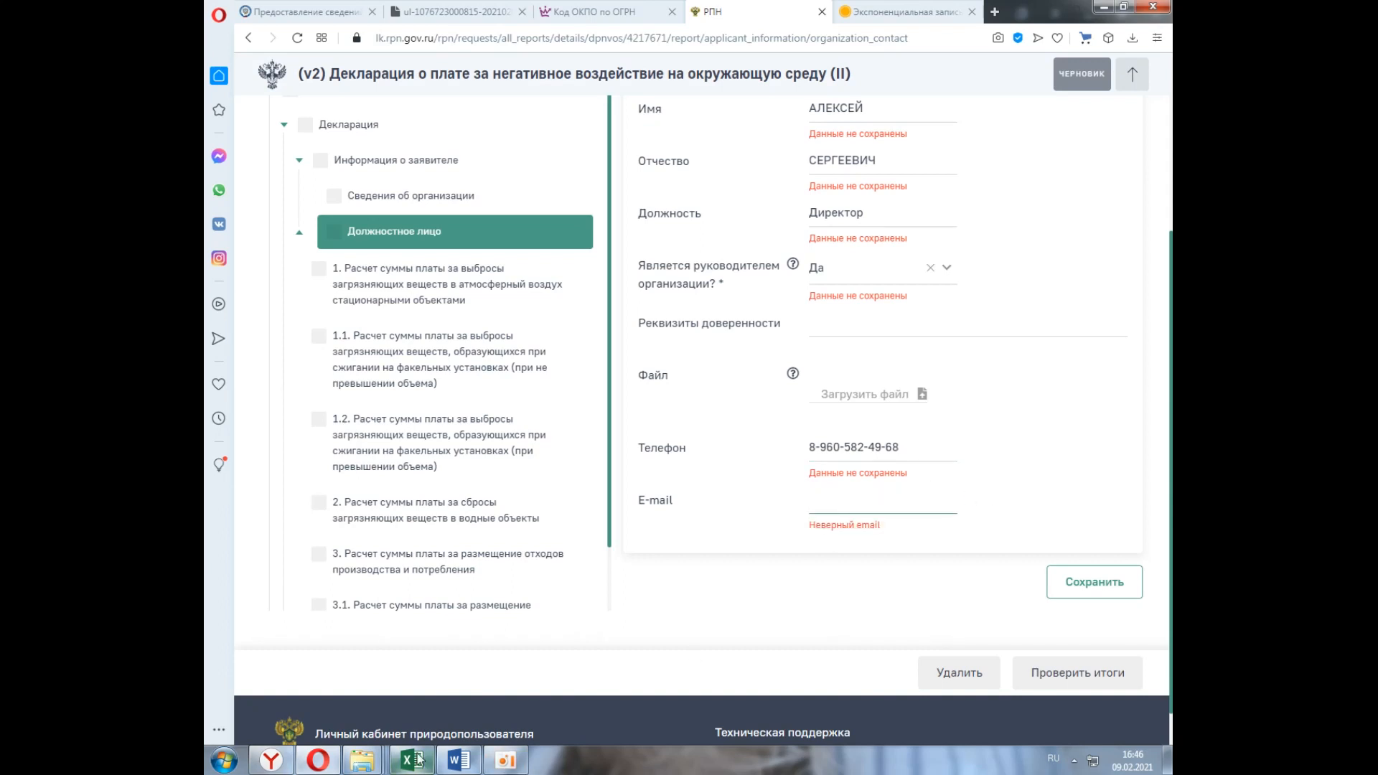
right_click(836, 502)
click(884, 600)
click(1081, 580)
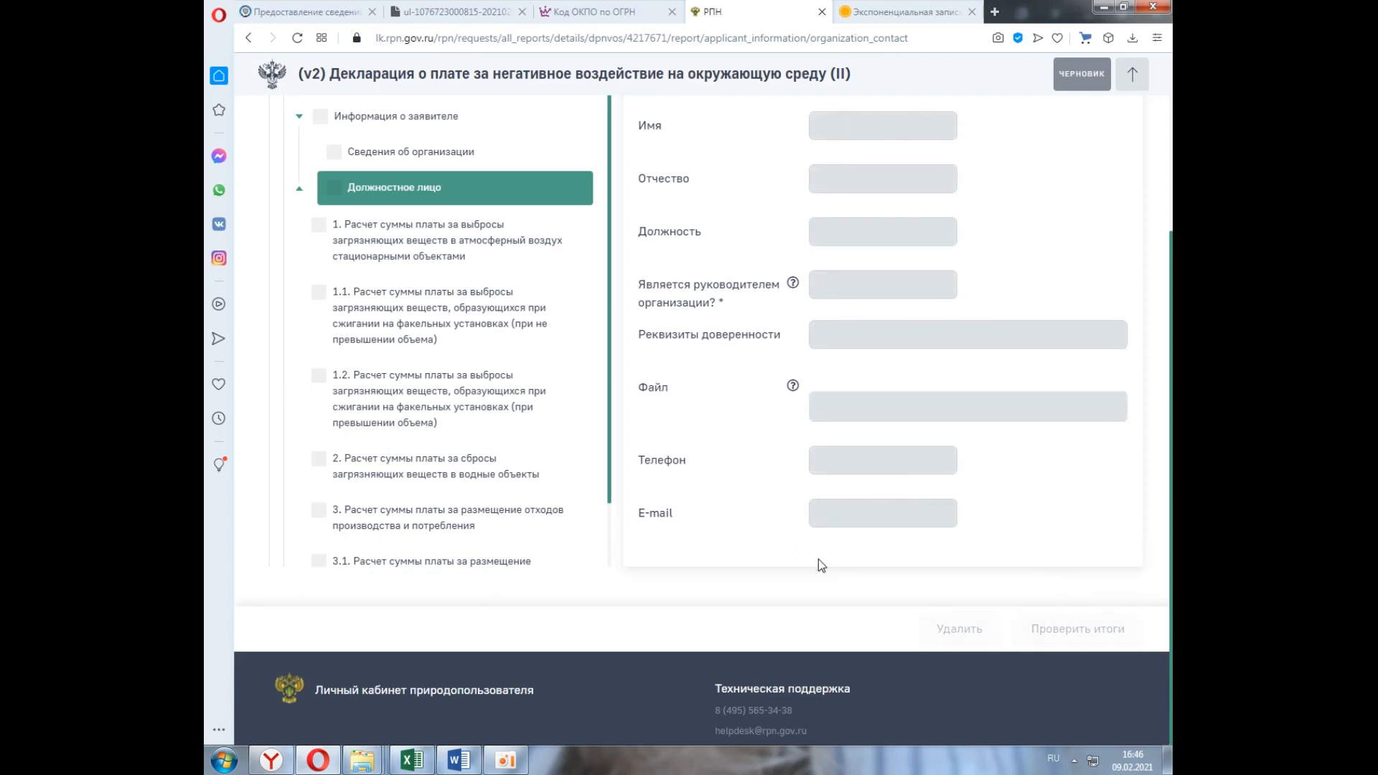
Add a new negative impact object under section 1, the payment calculation for air emissions from stationary objects.
click(420, 461)
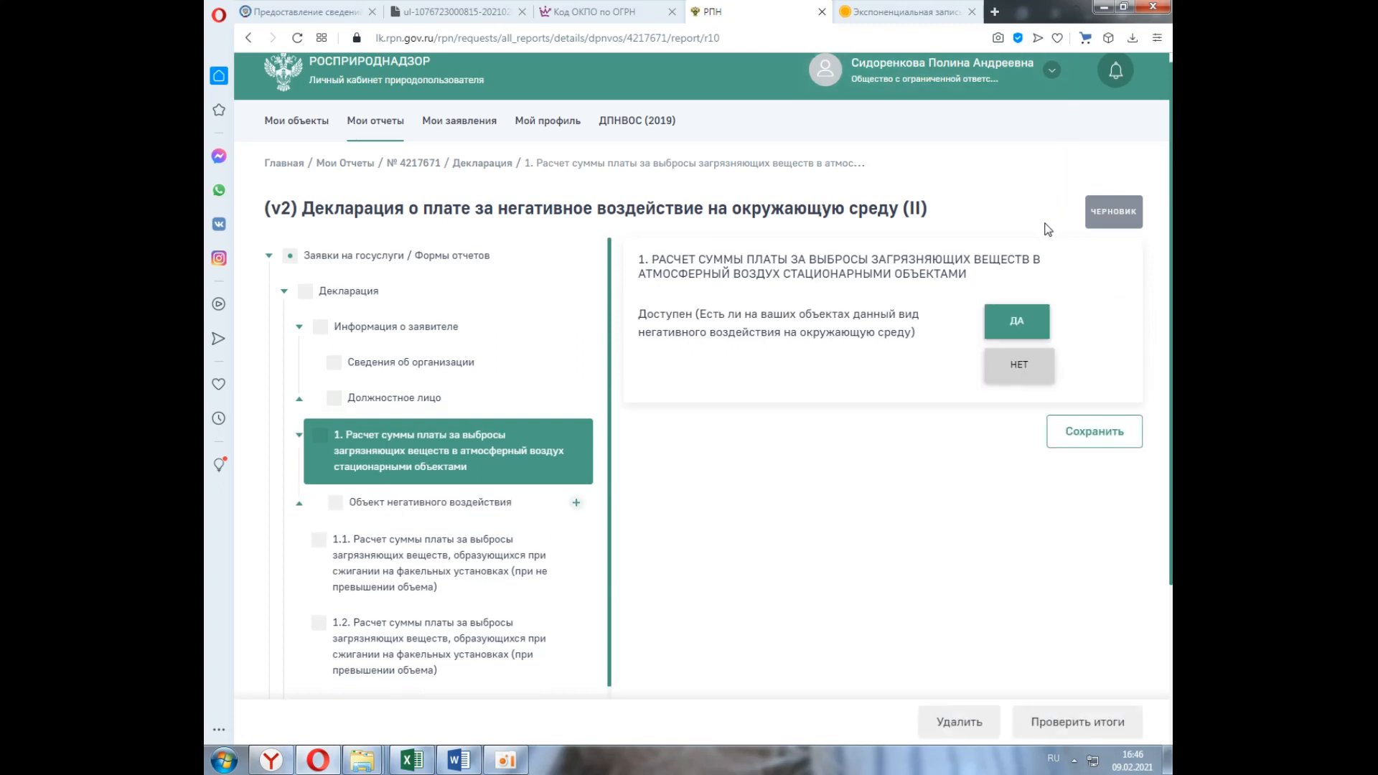
click(411, 511)
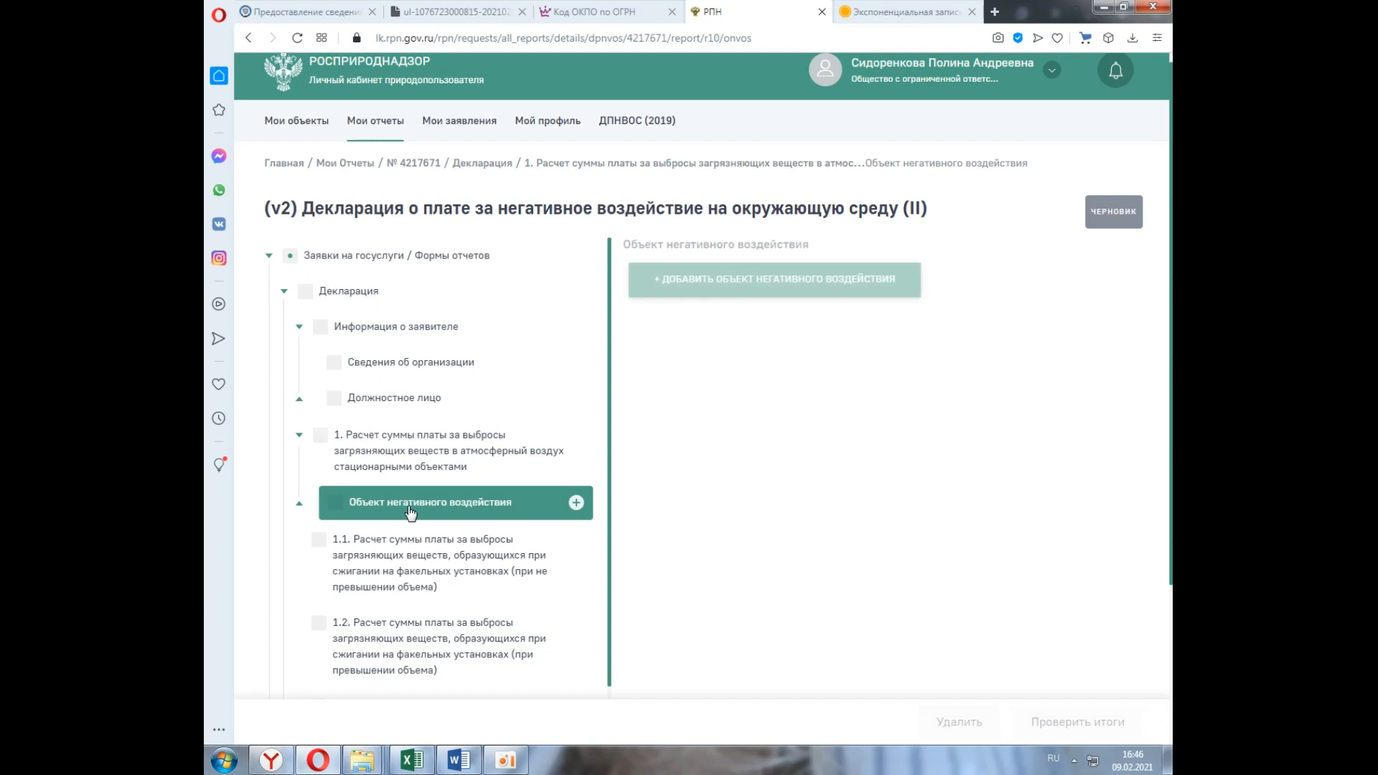
click(751, 283)
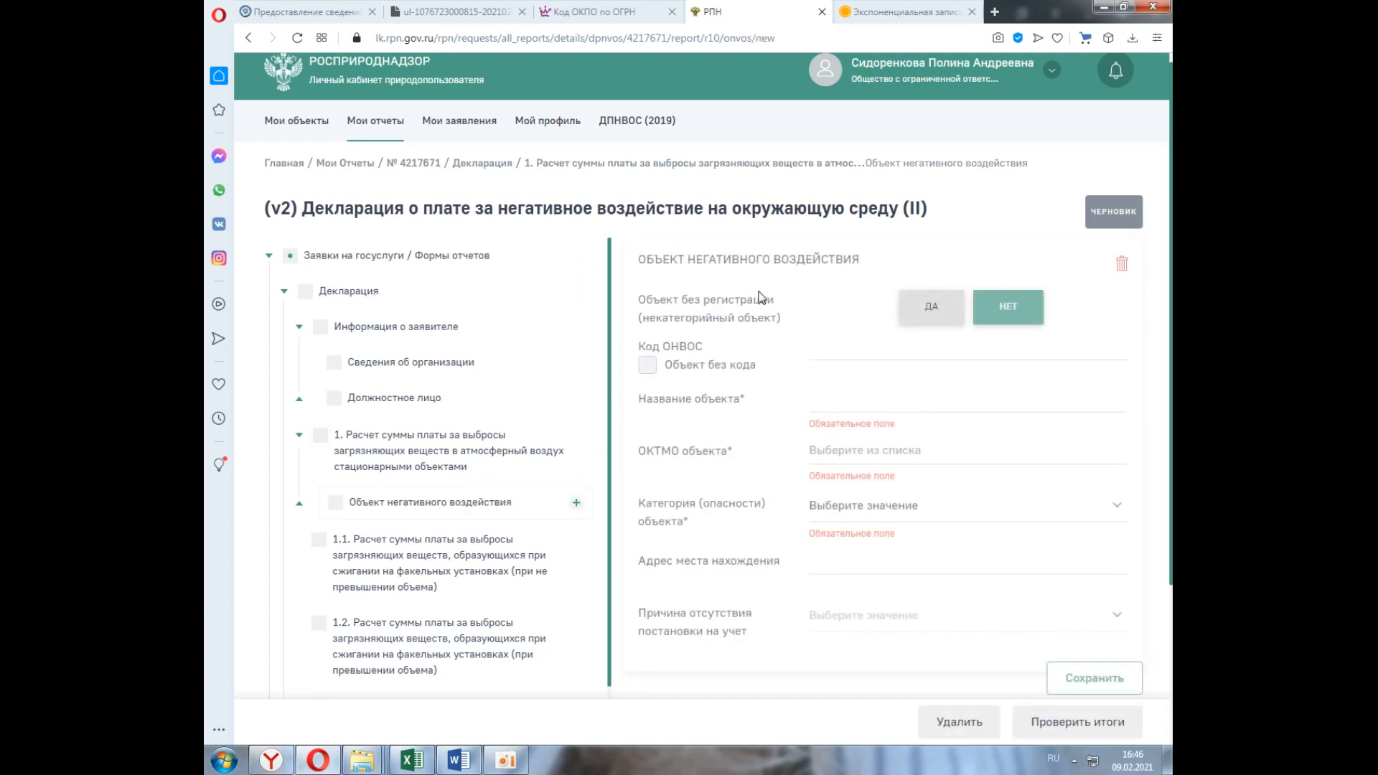
click(923, 355)
click(926, 388)
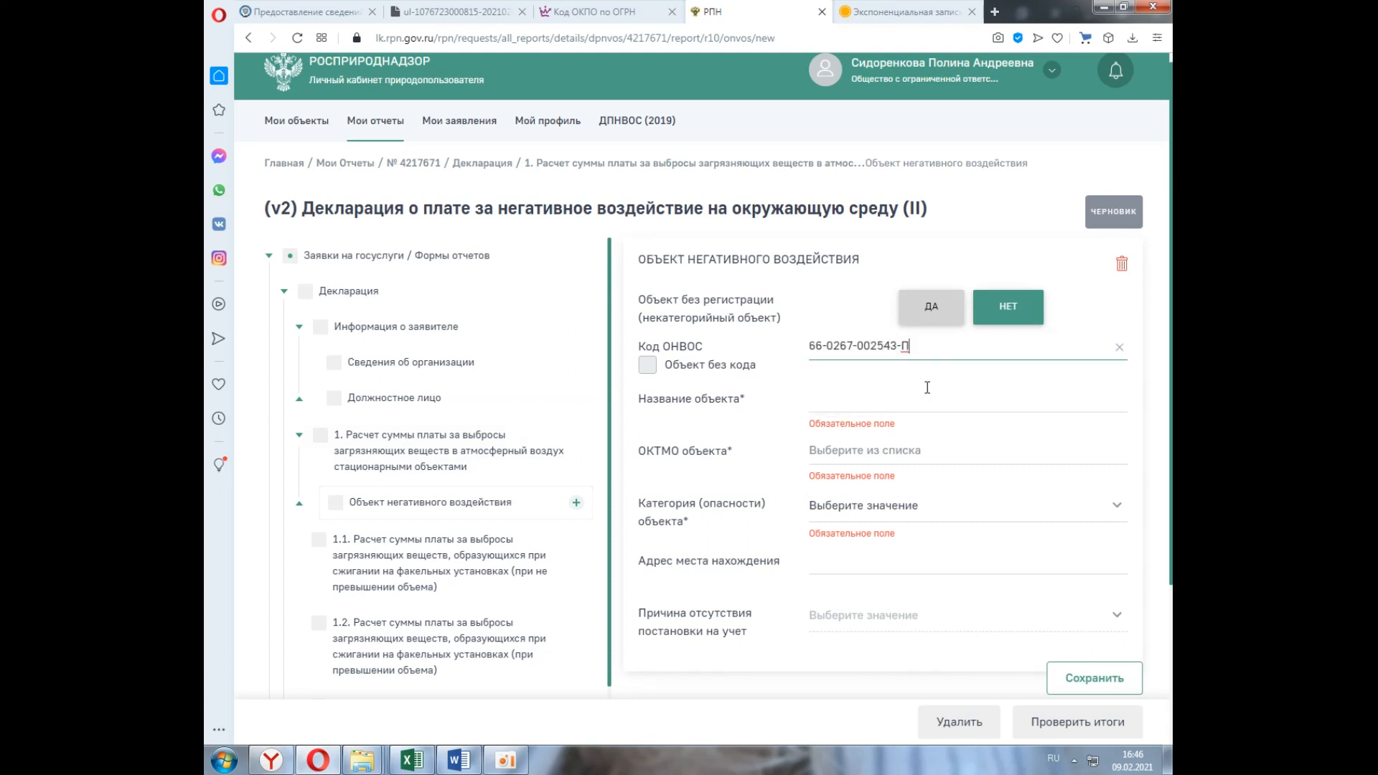
scroll(939, 214, down, 2)
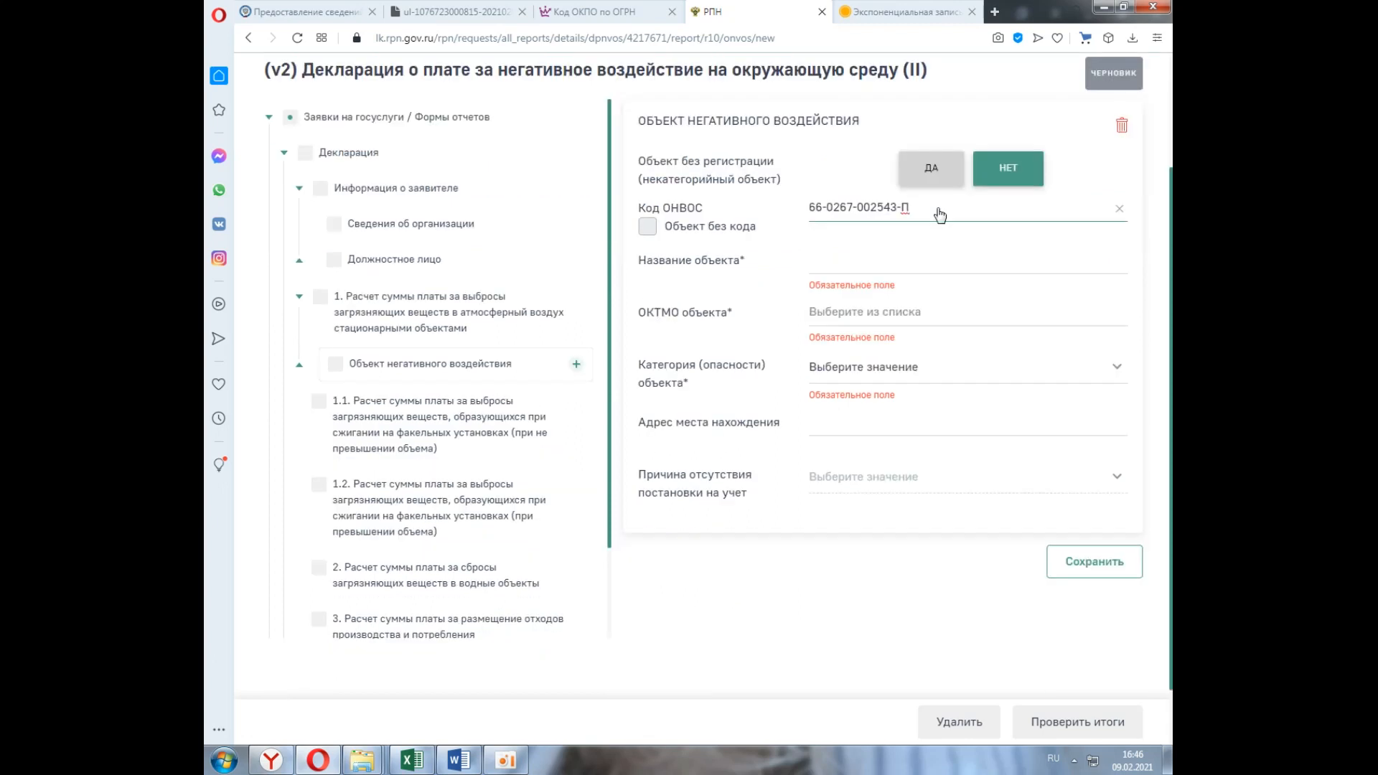
click(923, 255)
click(942, 213)
click(940, 249)
click(1098, 570)
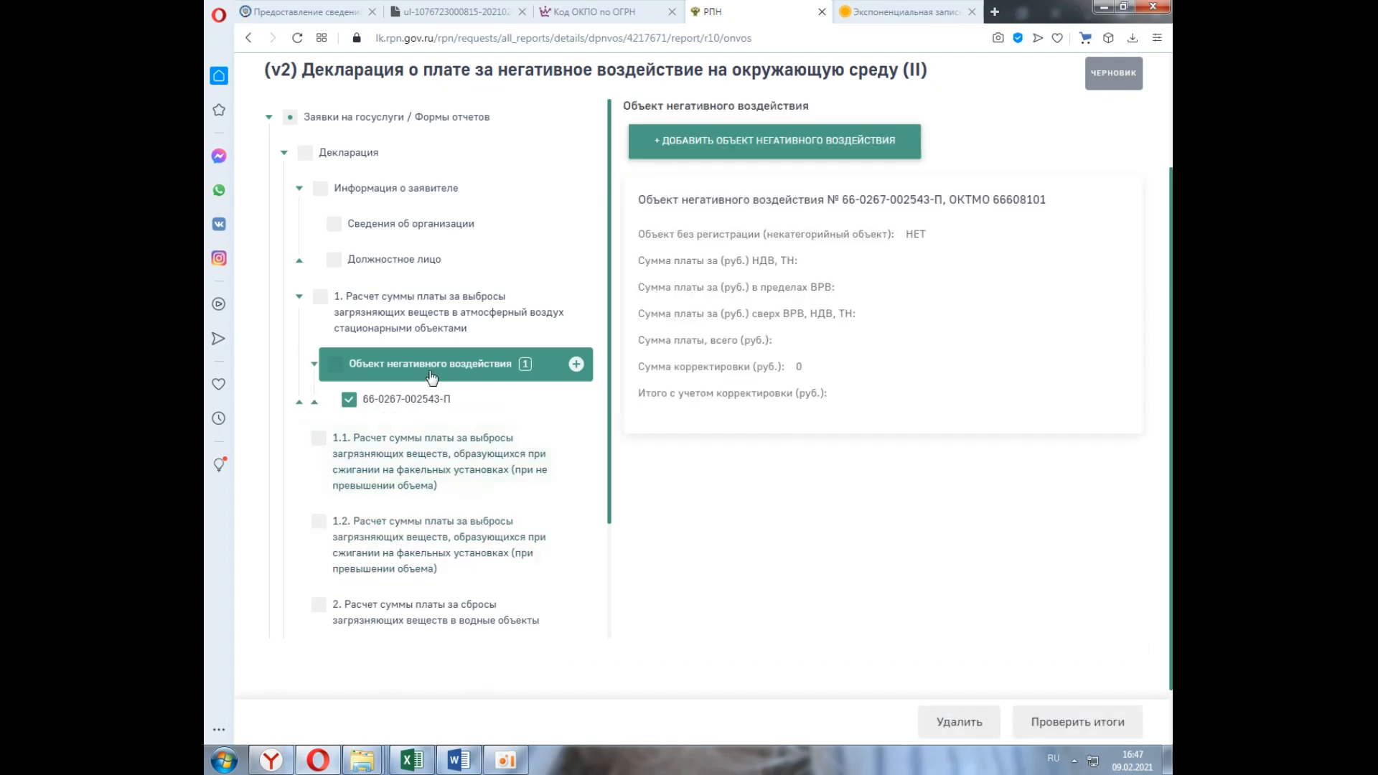
click(433, 405)
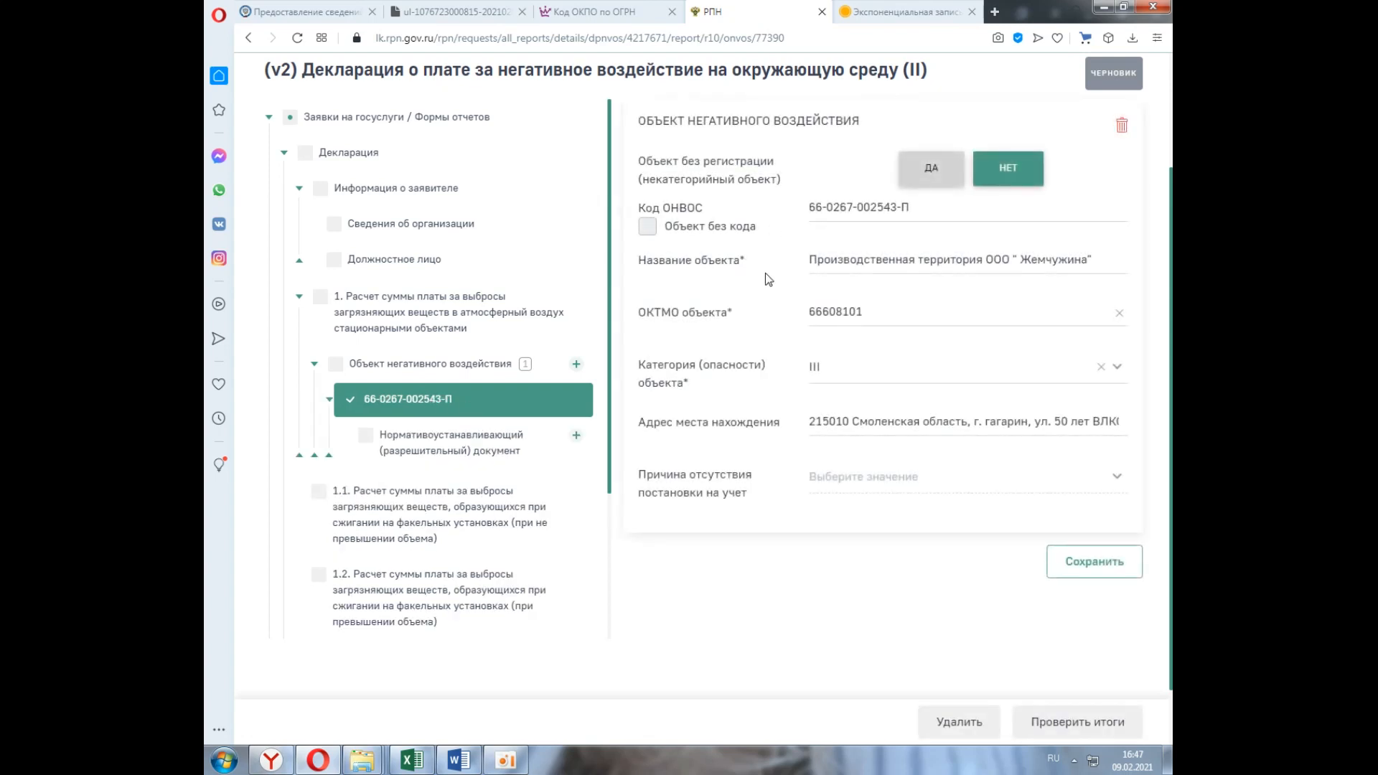
click(542, 448)
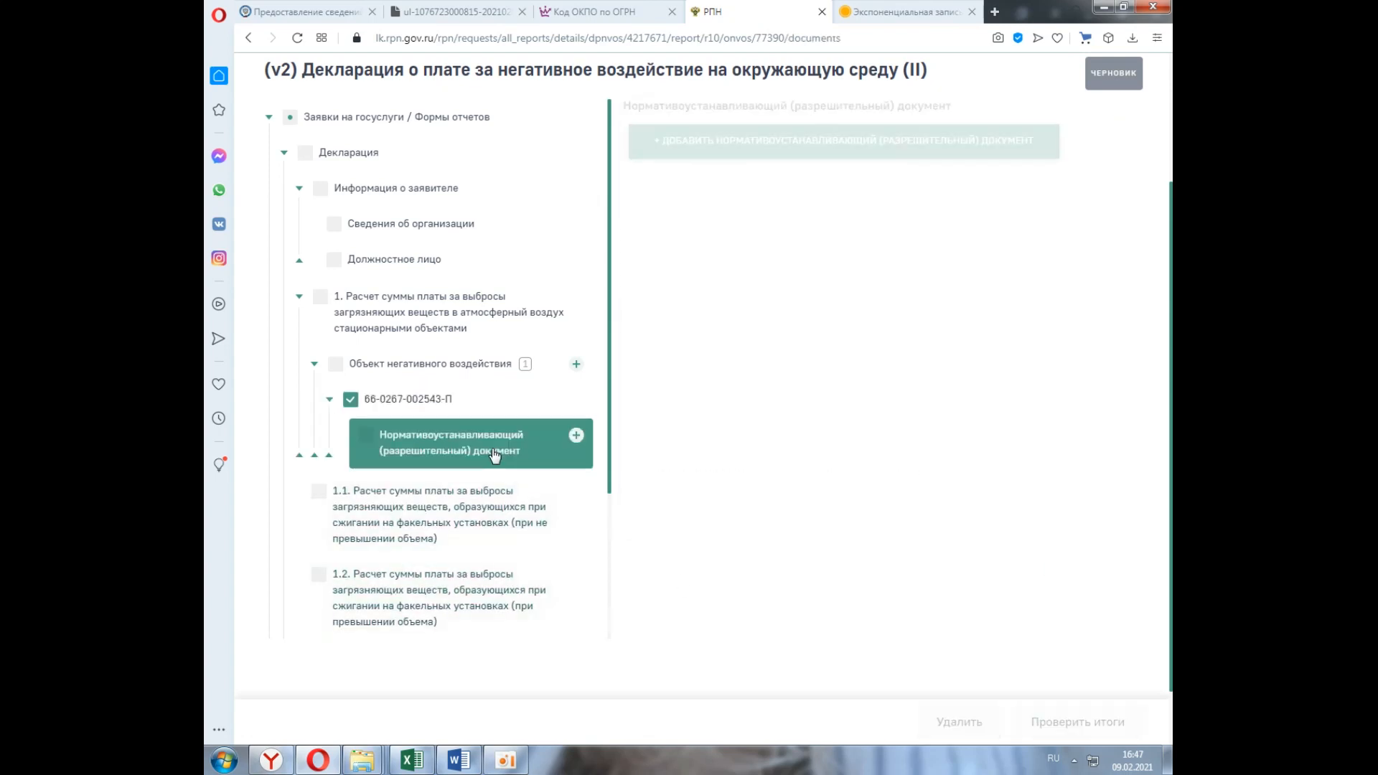
click(762, 141)
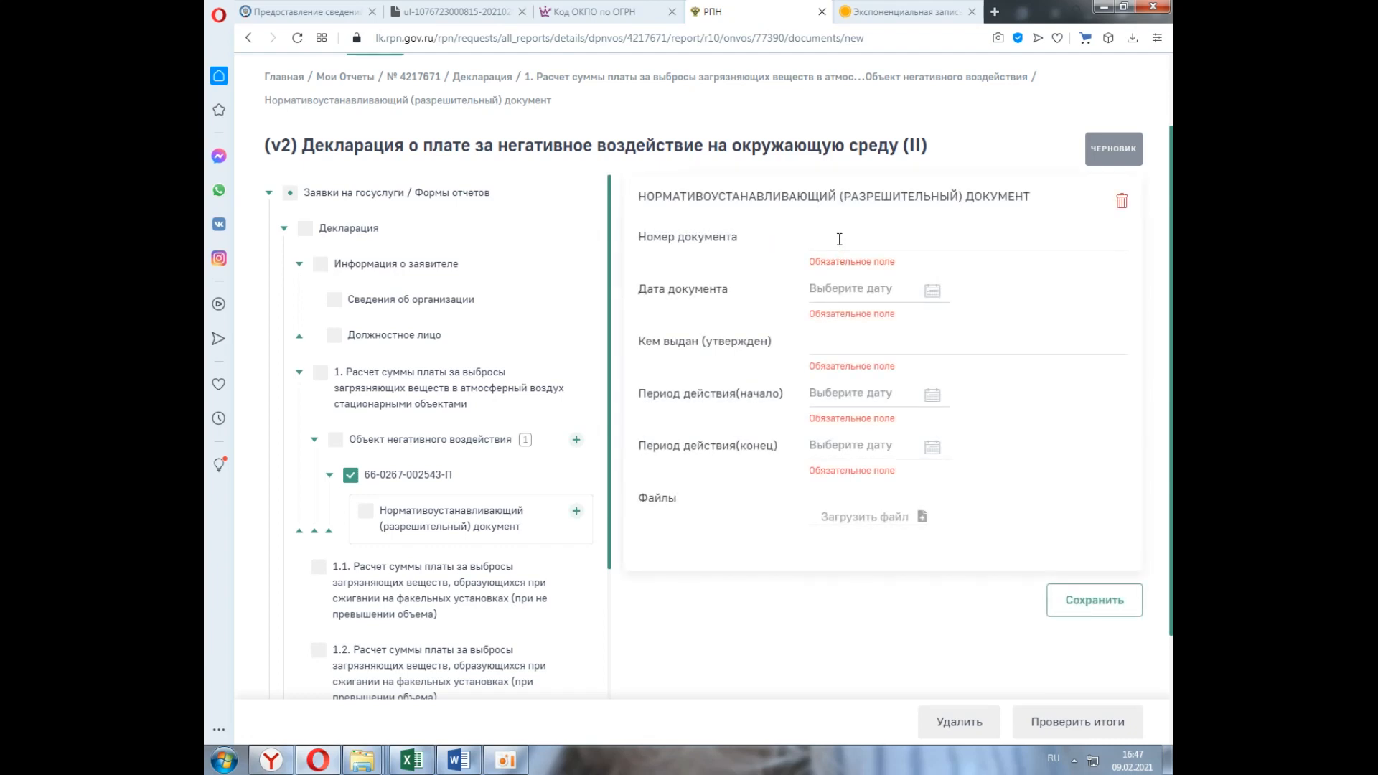
click(947, 257)
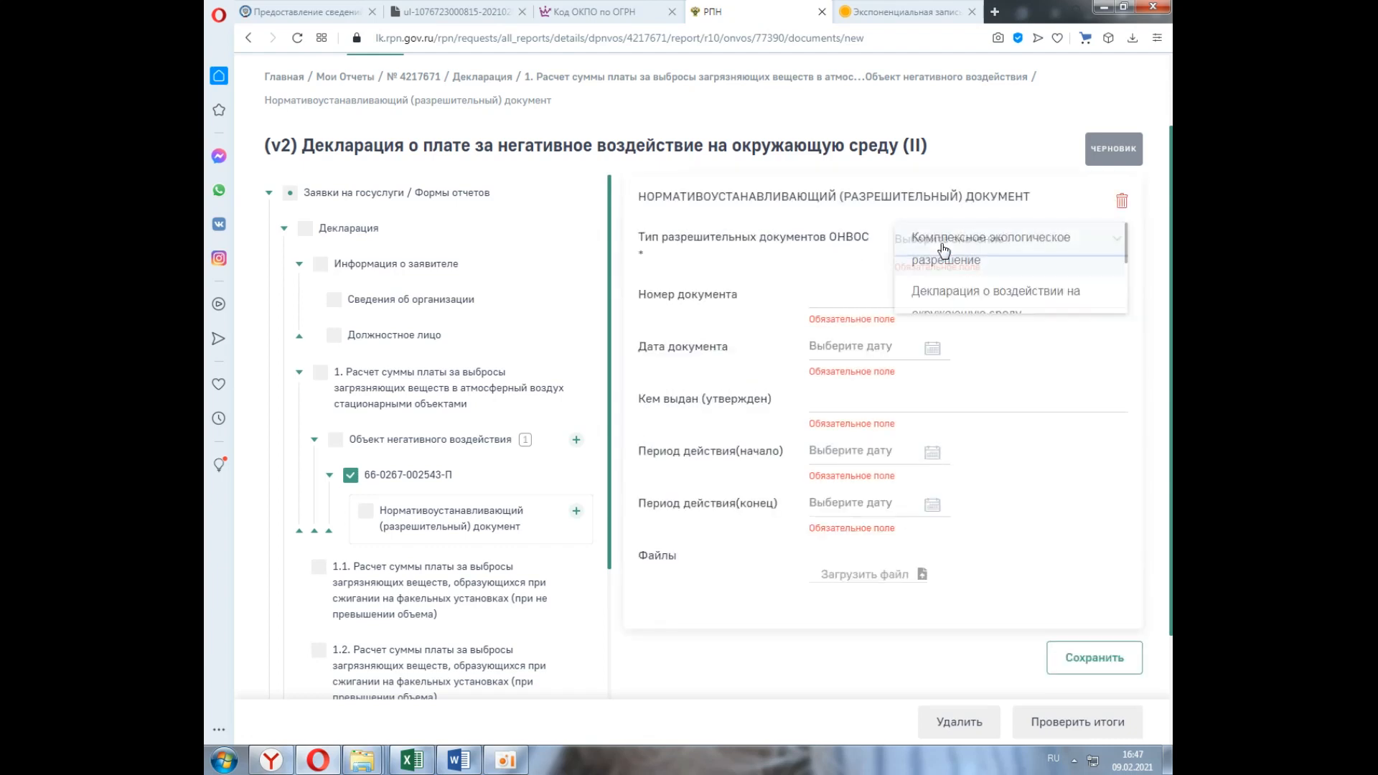
scroll(969, 298, down, 2)
click(970, 301)
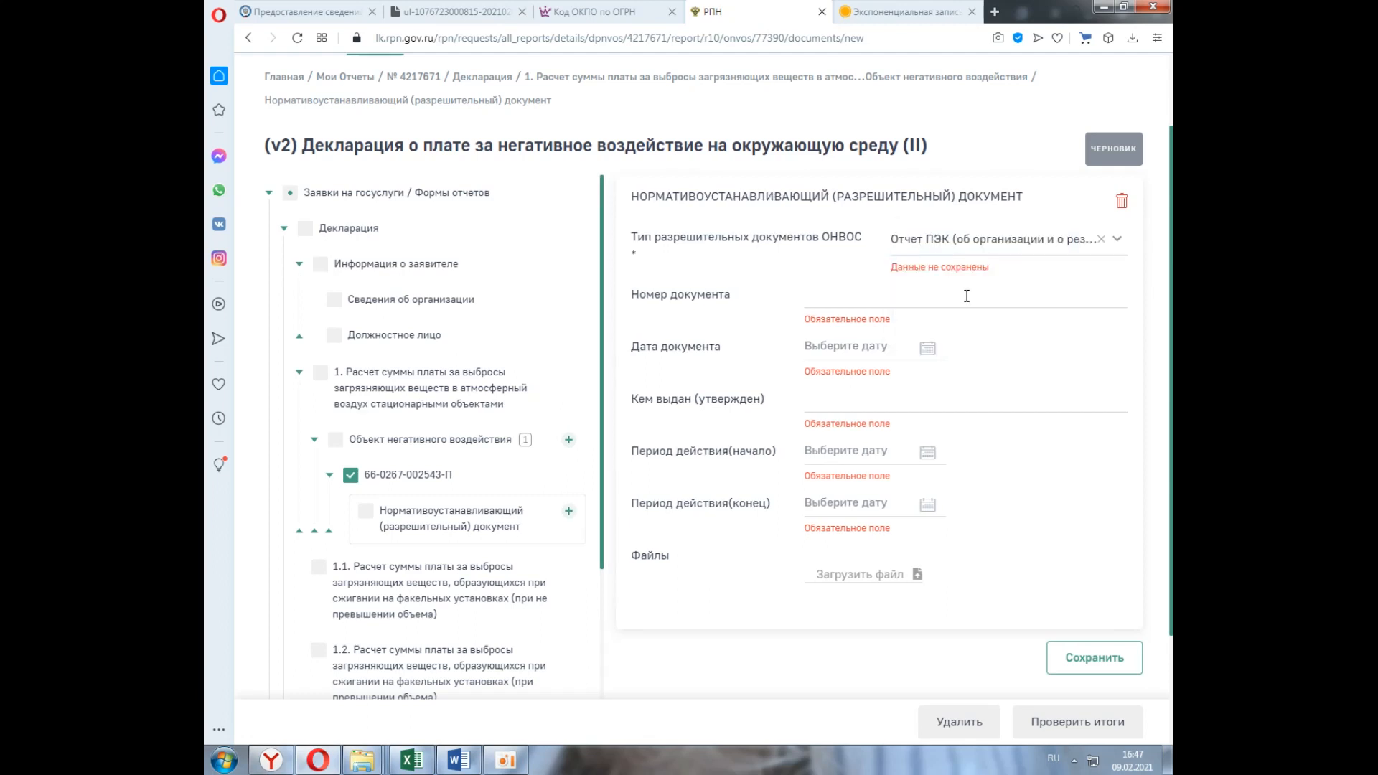
Set the permit document's number to б/н and its date to 18.02.2021.
click(894, 303)
text(6)
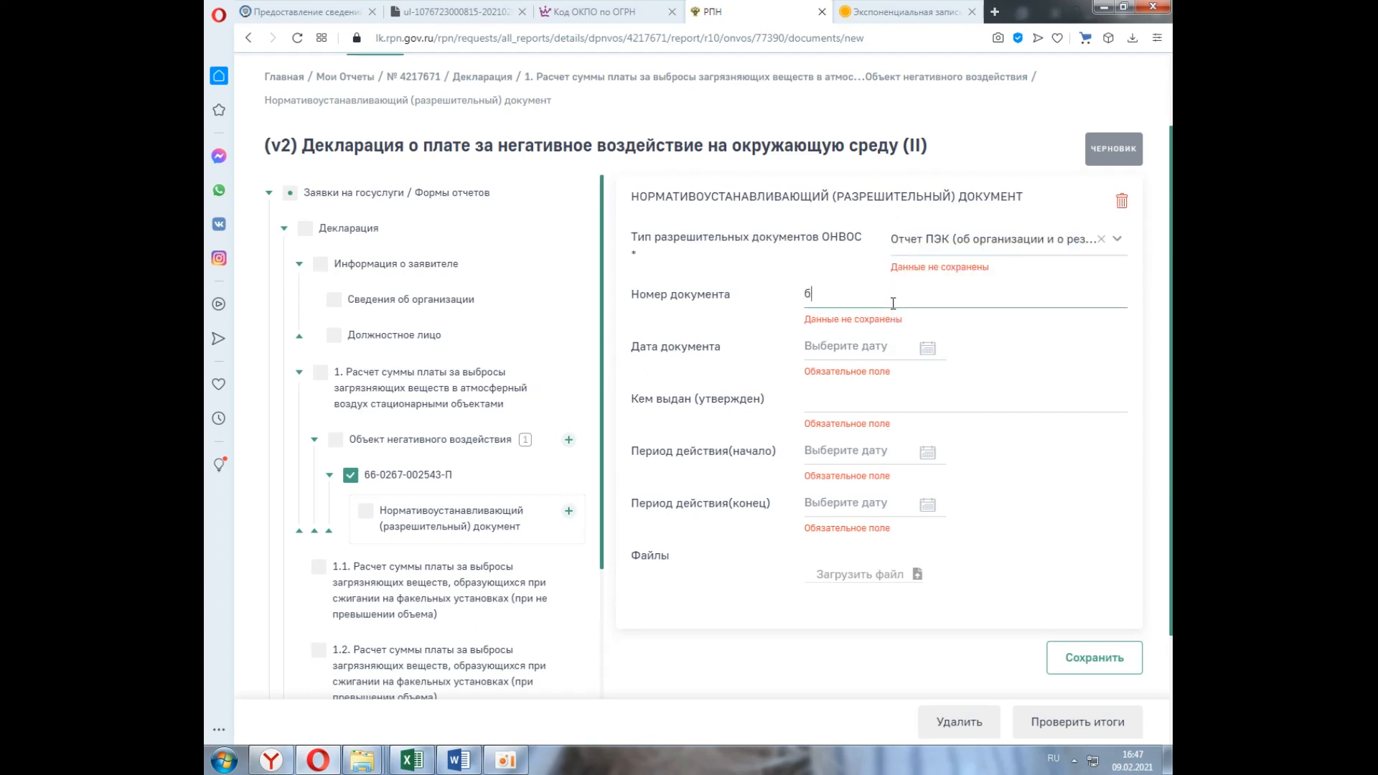
click(883, 354)
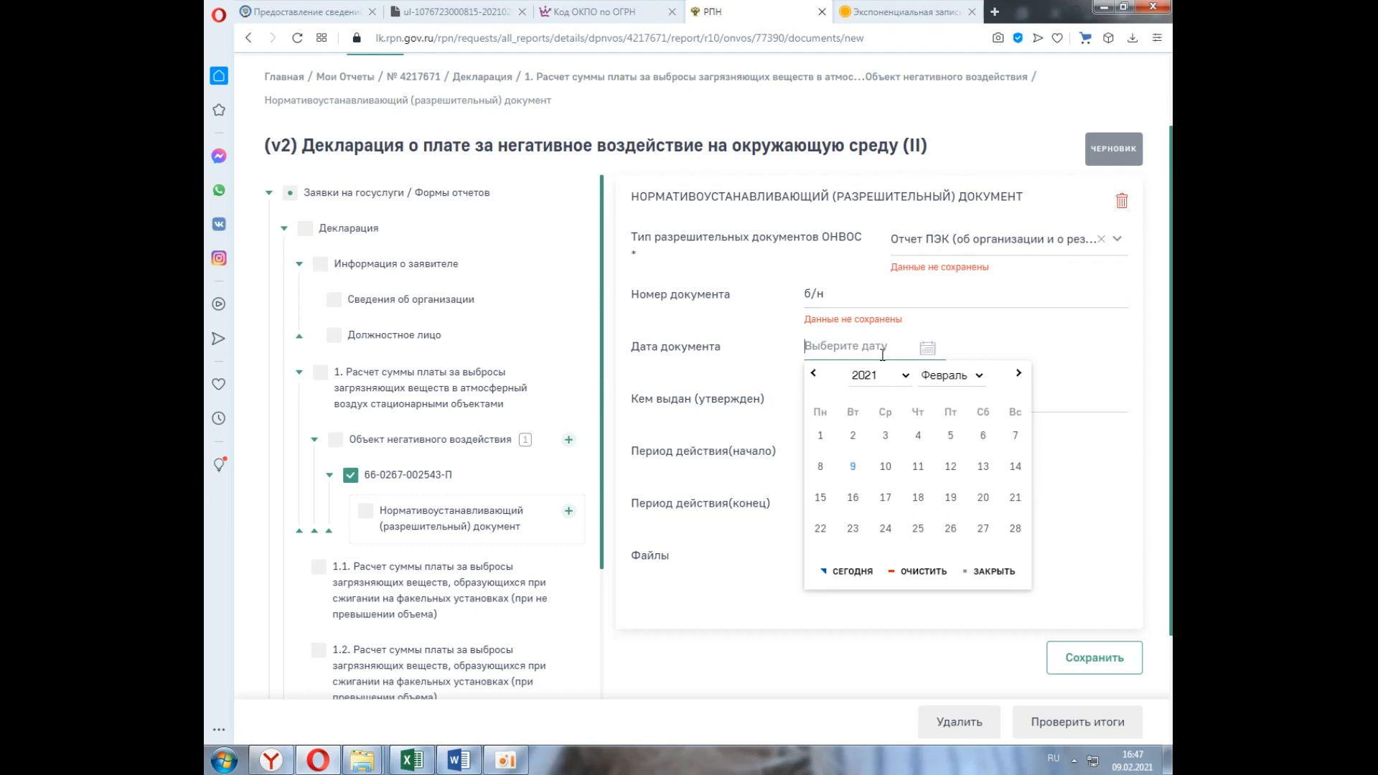
click(919, 498)
Enter Департамент Смоленской области по природным ресурсам и экологии as the document's issuing authority.
click(834, 394)
text(Д)
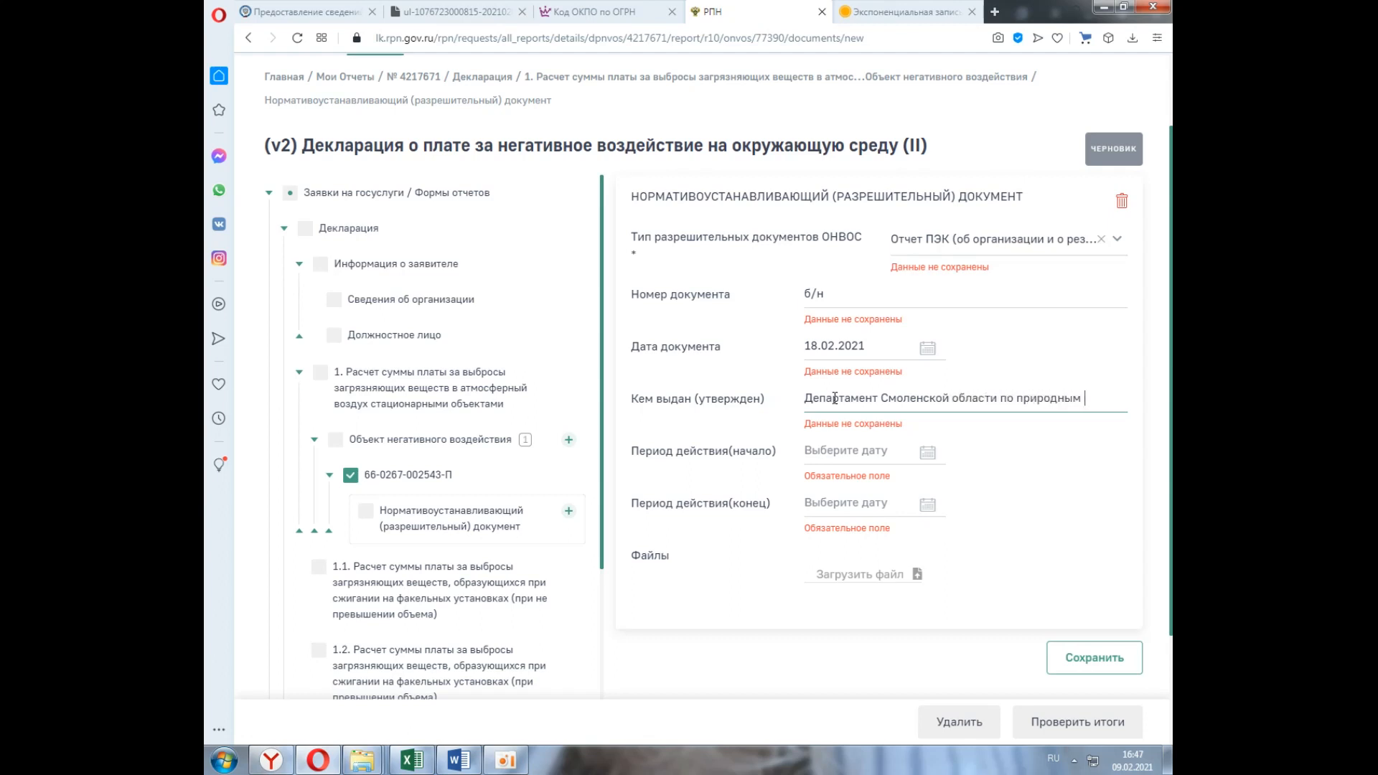
text(сам)
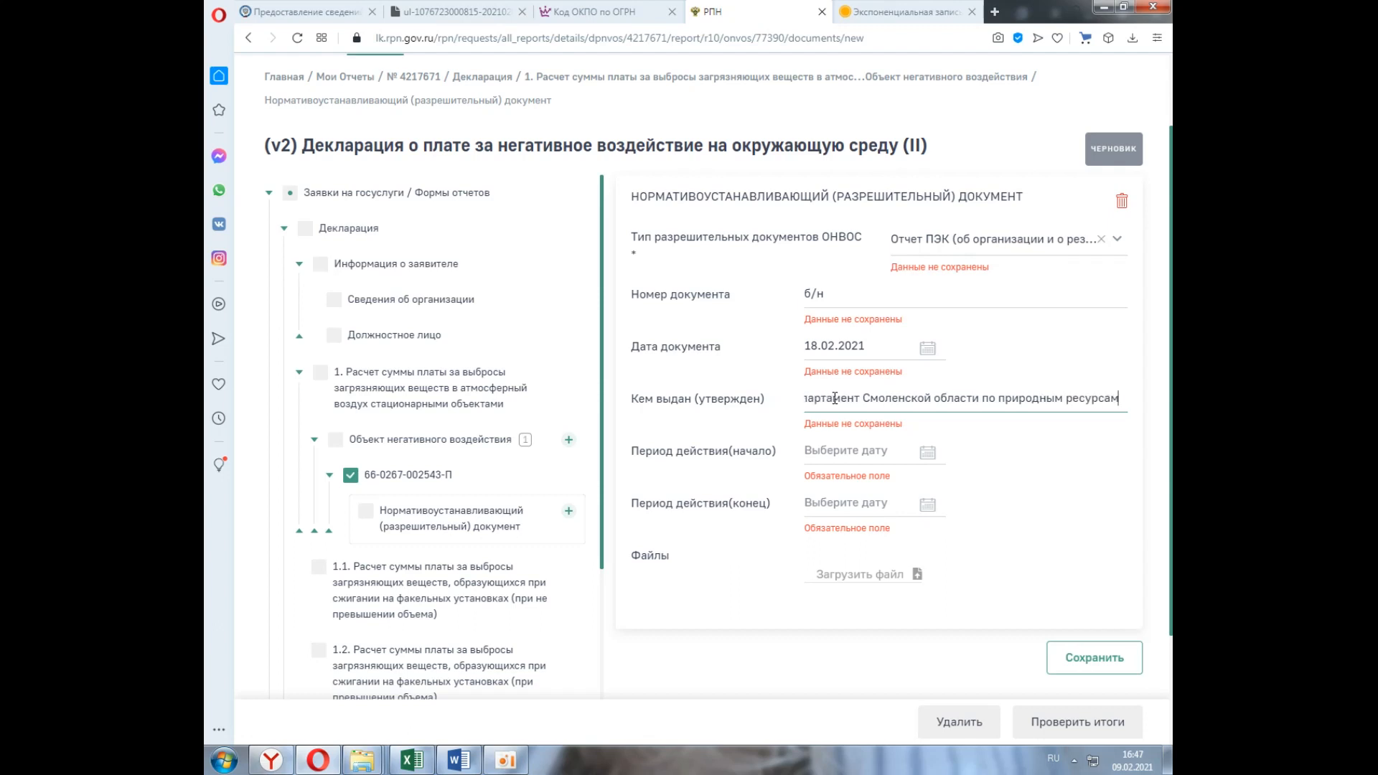
text( и экологии)
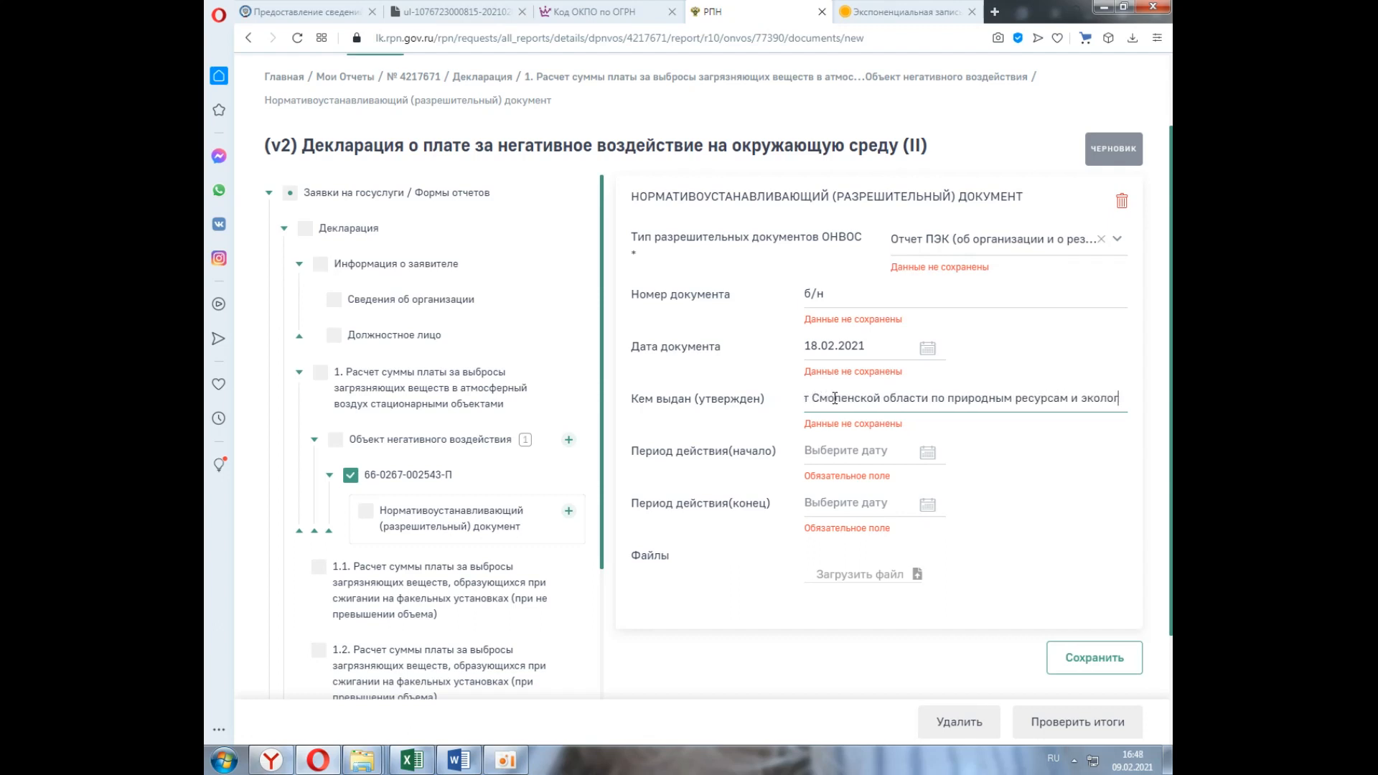
Set the start of the document's validity period to 01.01.2020.
click(861, 462)
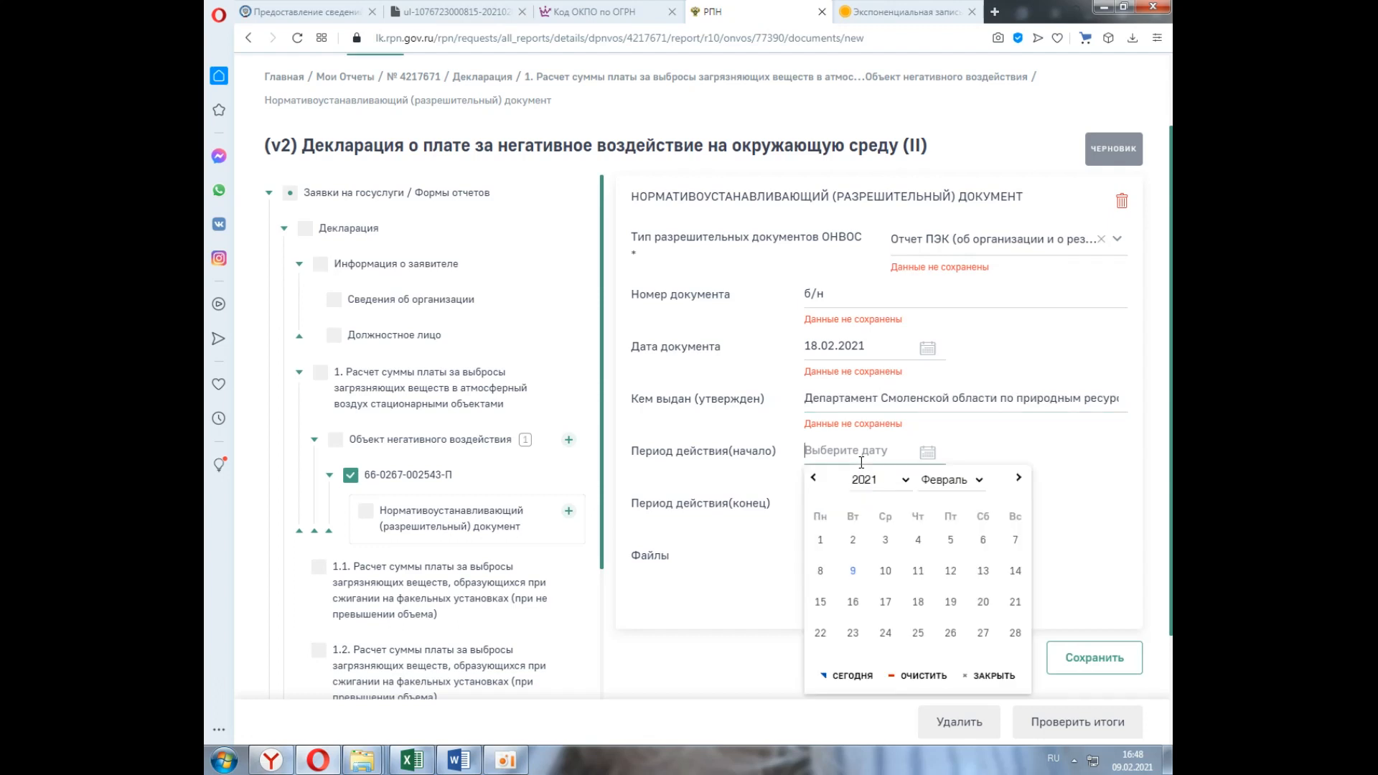
click(906, 481)
click(874, 446)
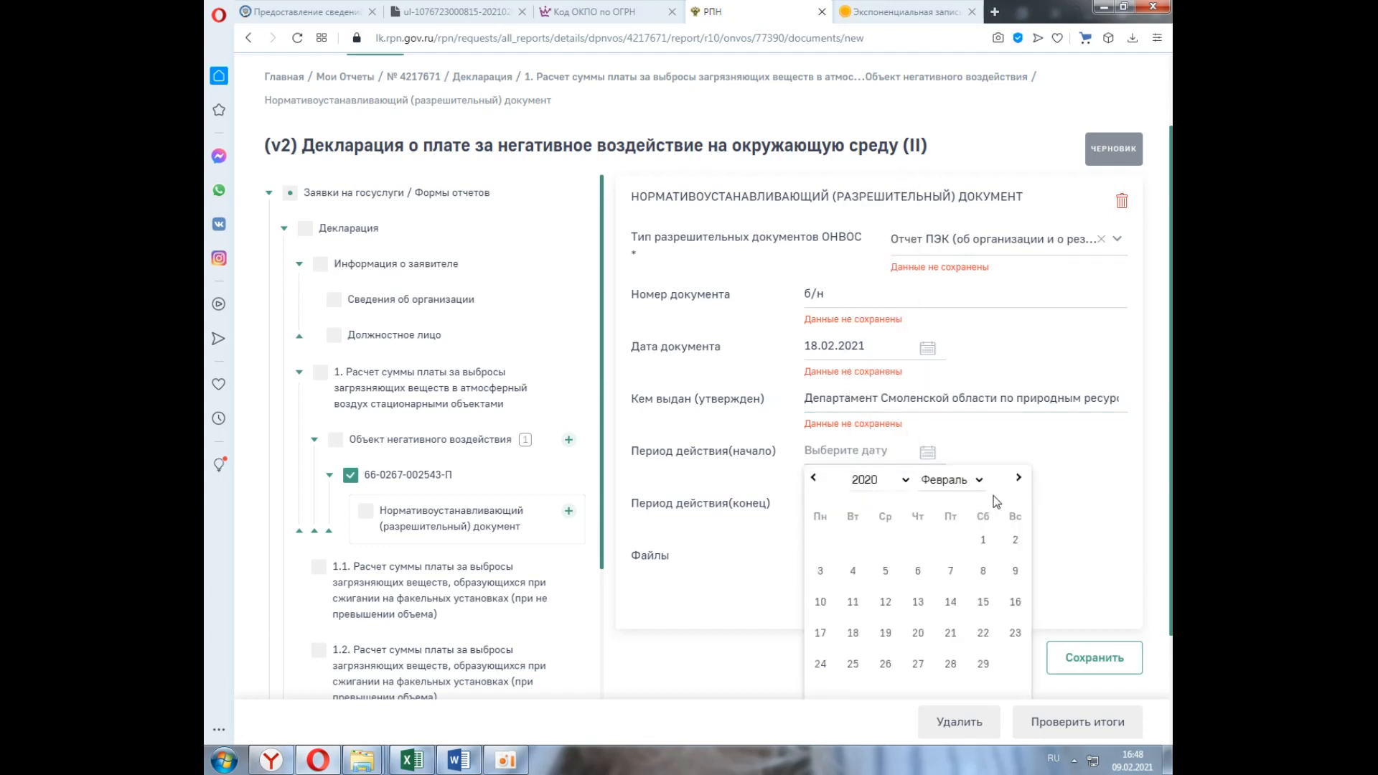
click(980, 481)
click(939, 495)
click(886, 540)
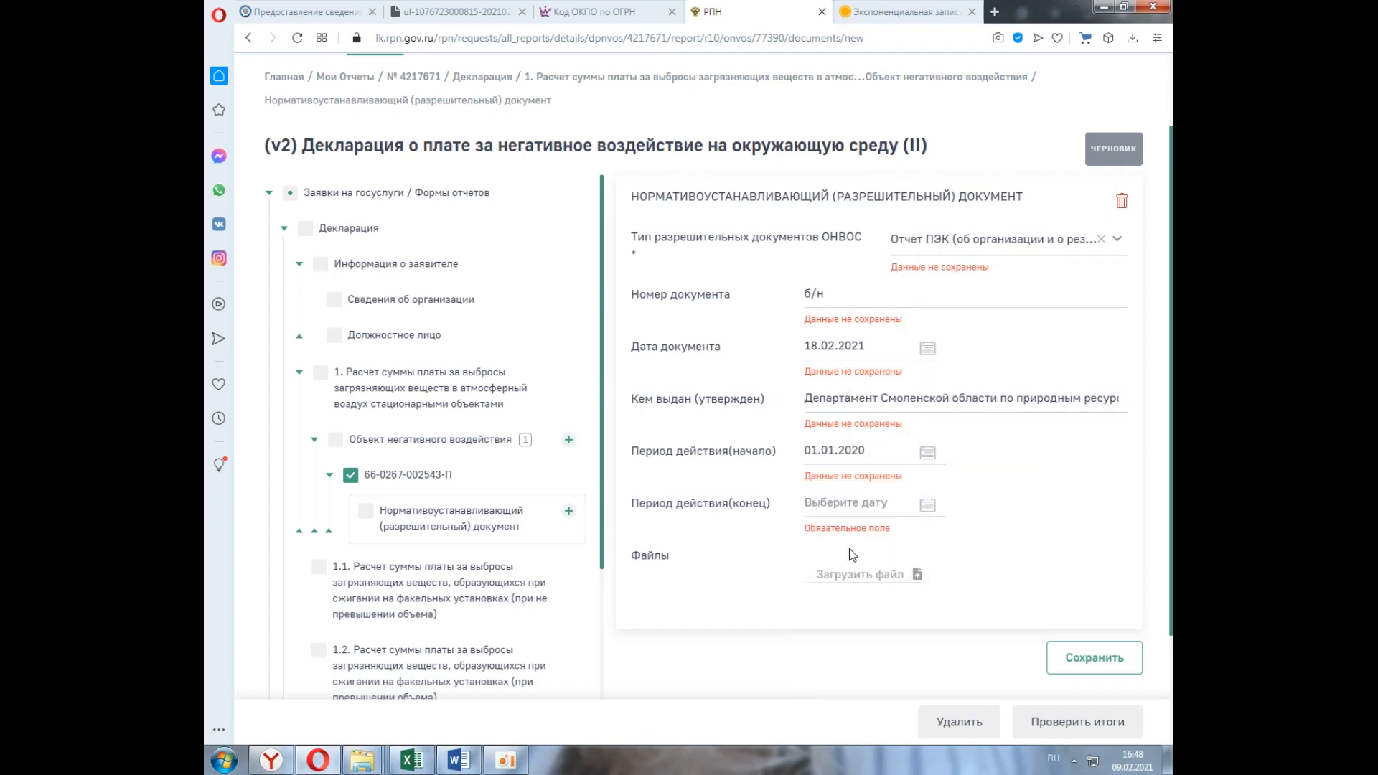
Set the end of the document's validity period to 31.12.2020 and save the permit document.
click(845, 511)
click(908, 535)
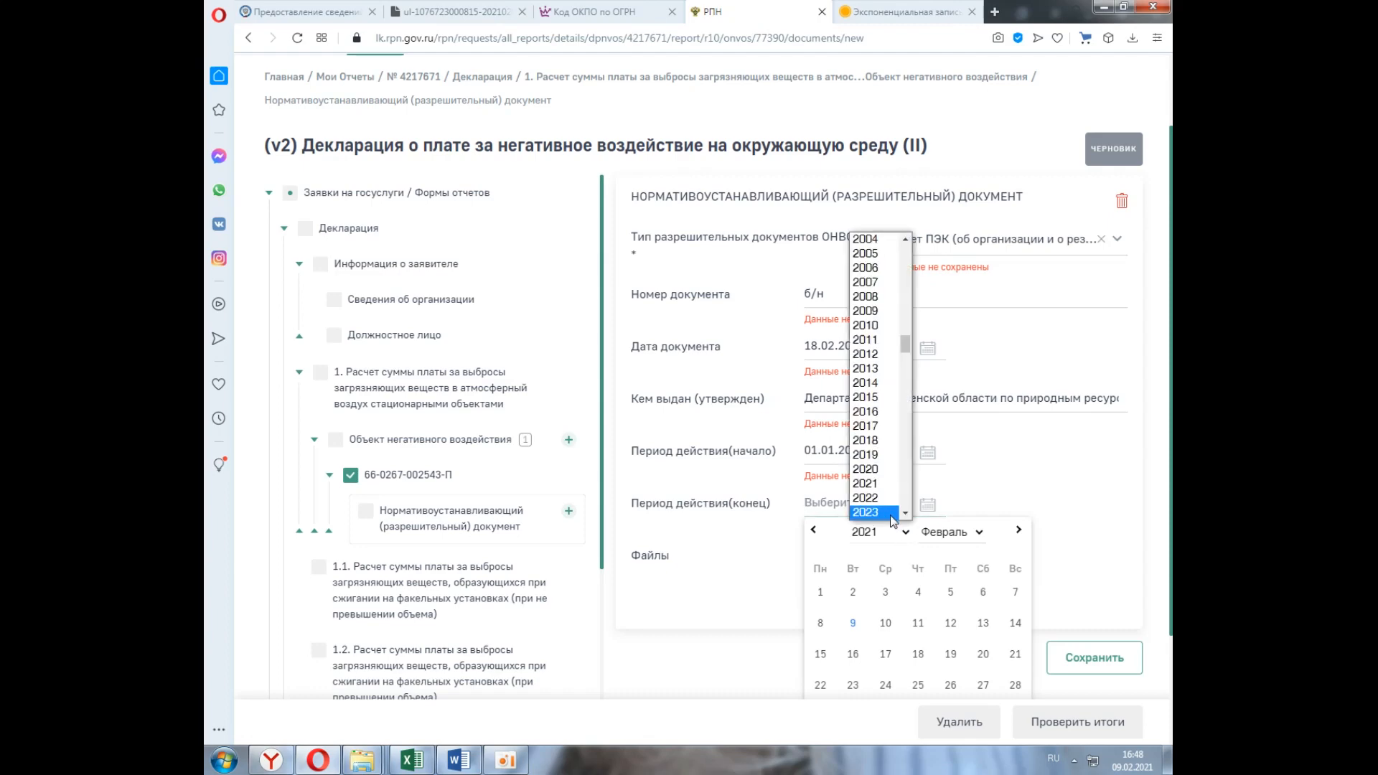
click(876, 468)
click(981, 540)
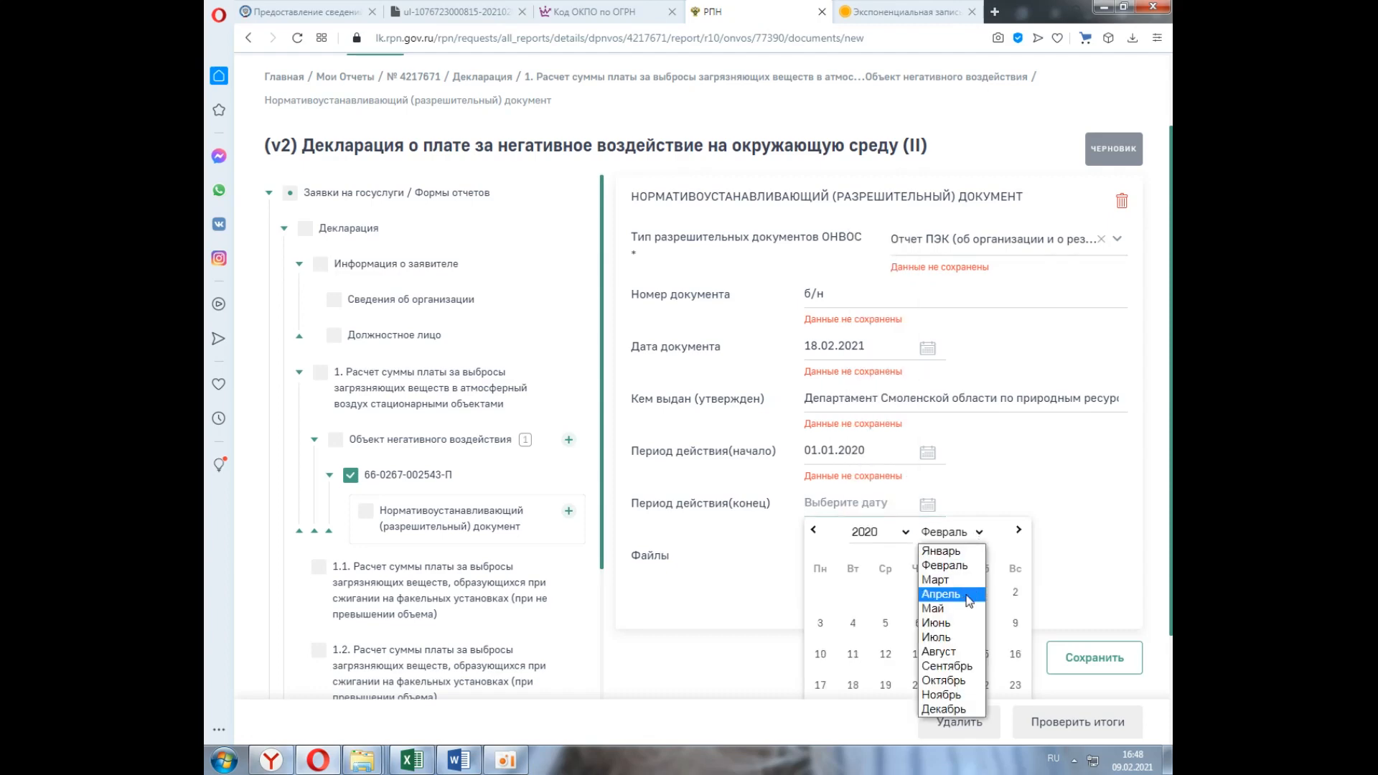
click(946, 707)
scroll(982, 657, down, 2)
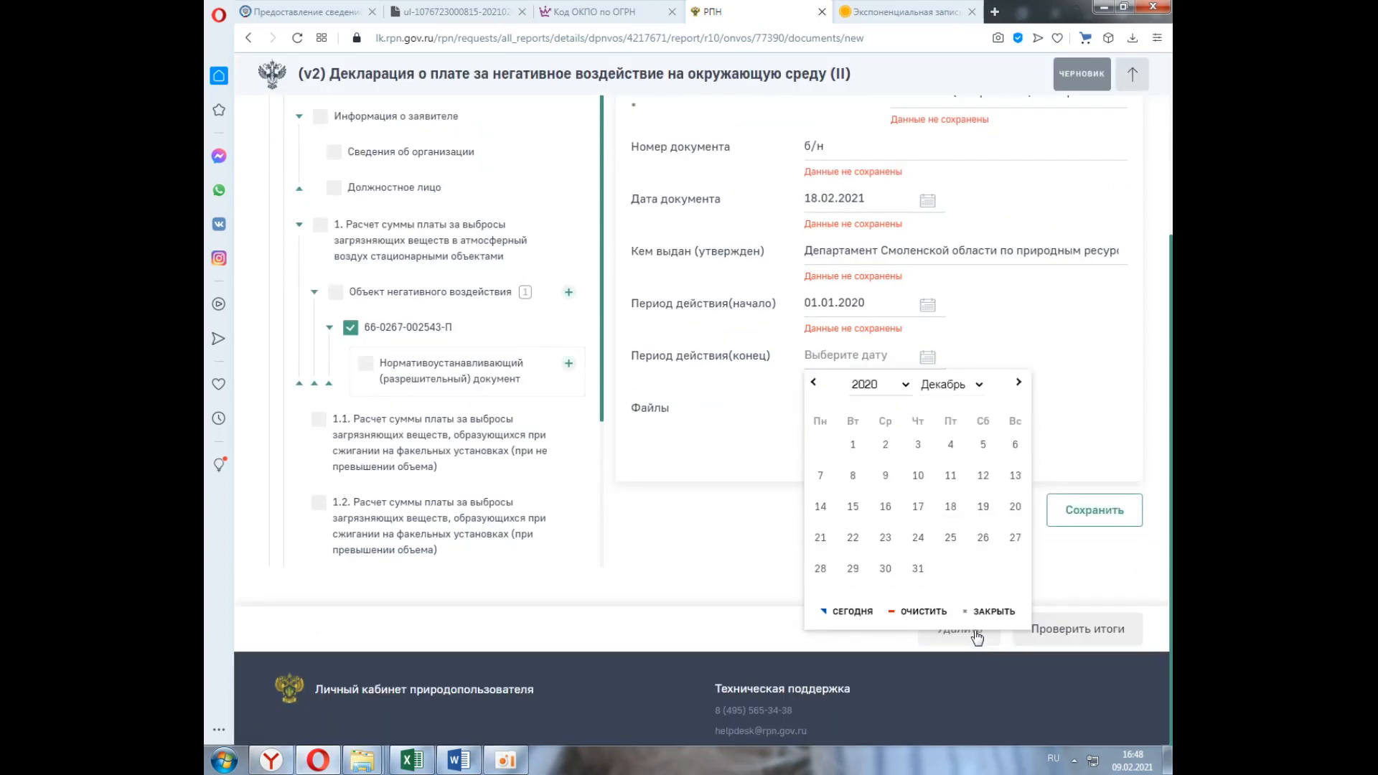
click(922, 570)
click(1082, 511)
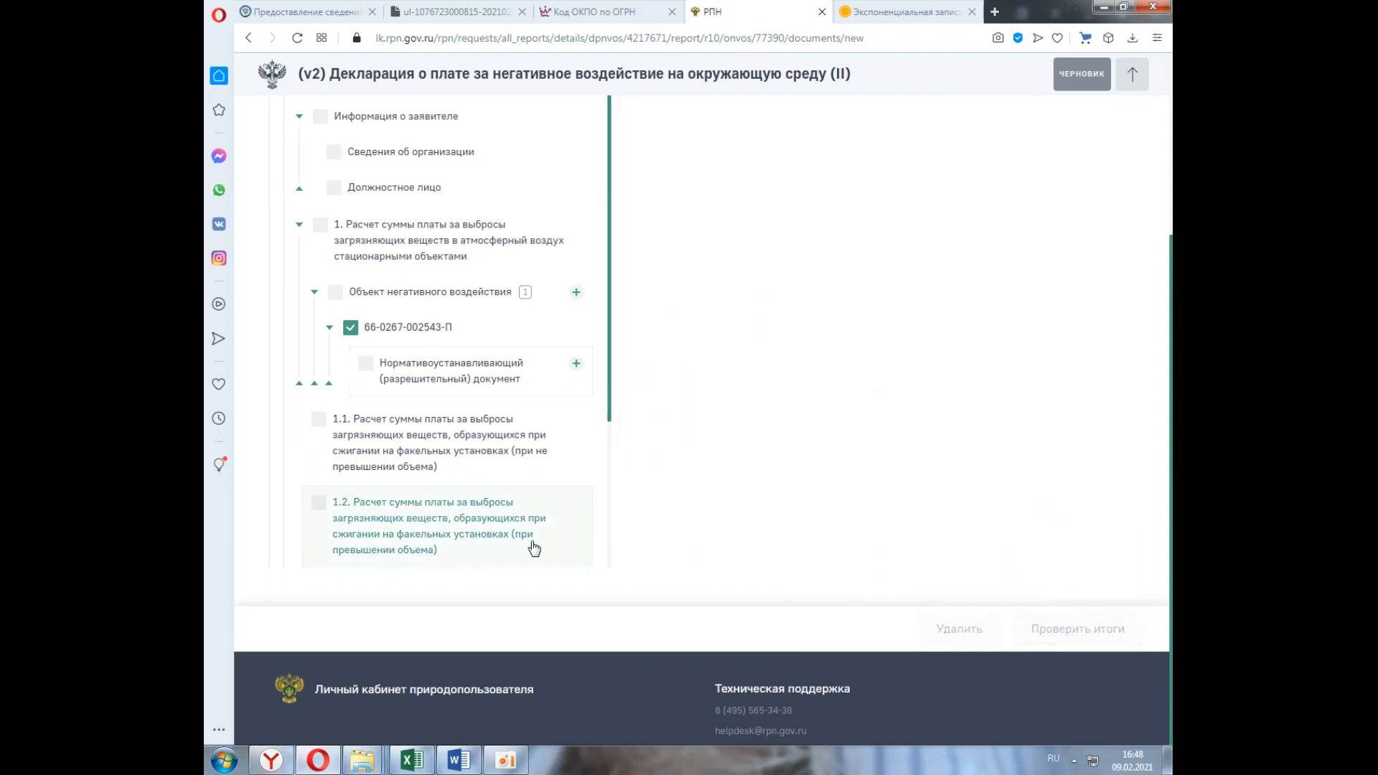
Open the saved Отчет ПЭК document and add a new stationary source under it.
scroll(522, 475, down, 1)
scroll(503, 430, down, 1)
scroll(491, 402, up, 2)
scroll(488, 399, down, 1)
click(480, 384)
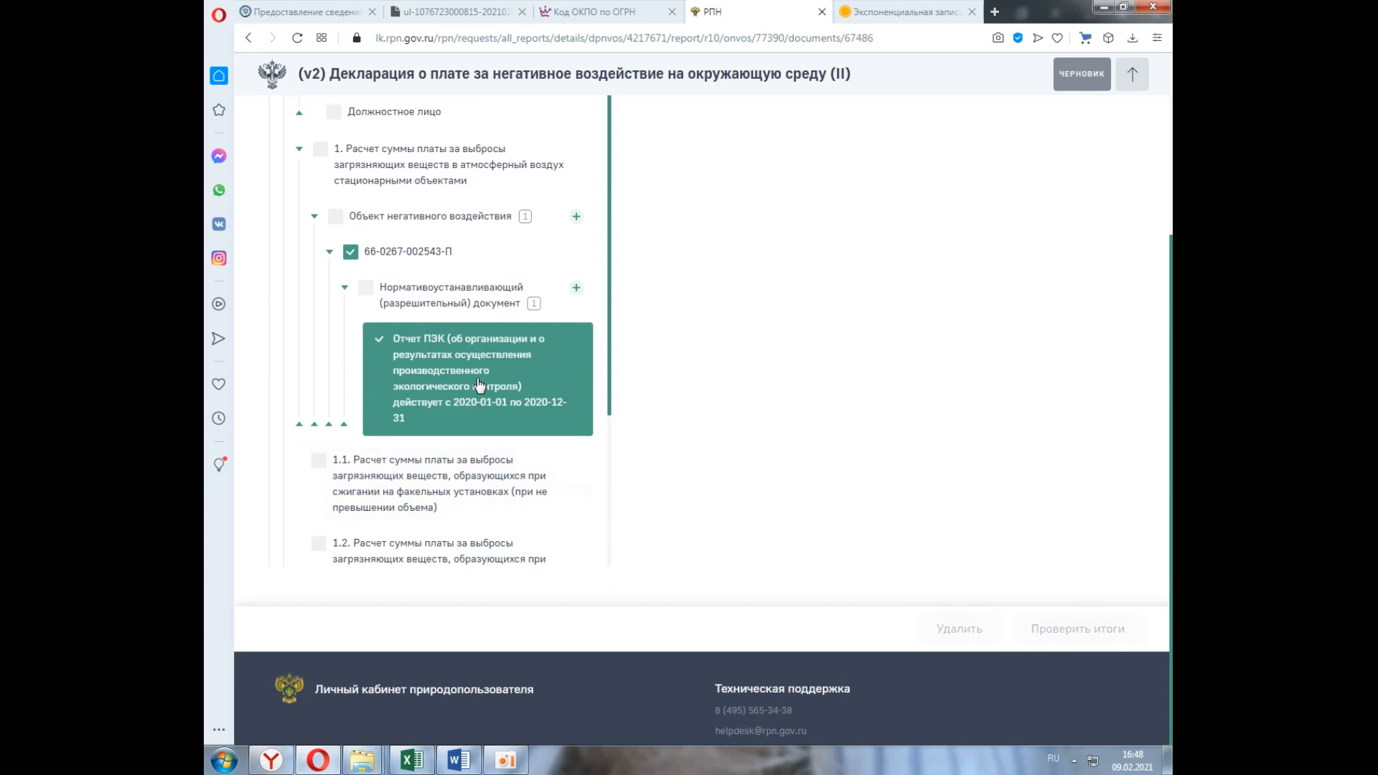
scroll(483, 423, down, 1)
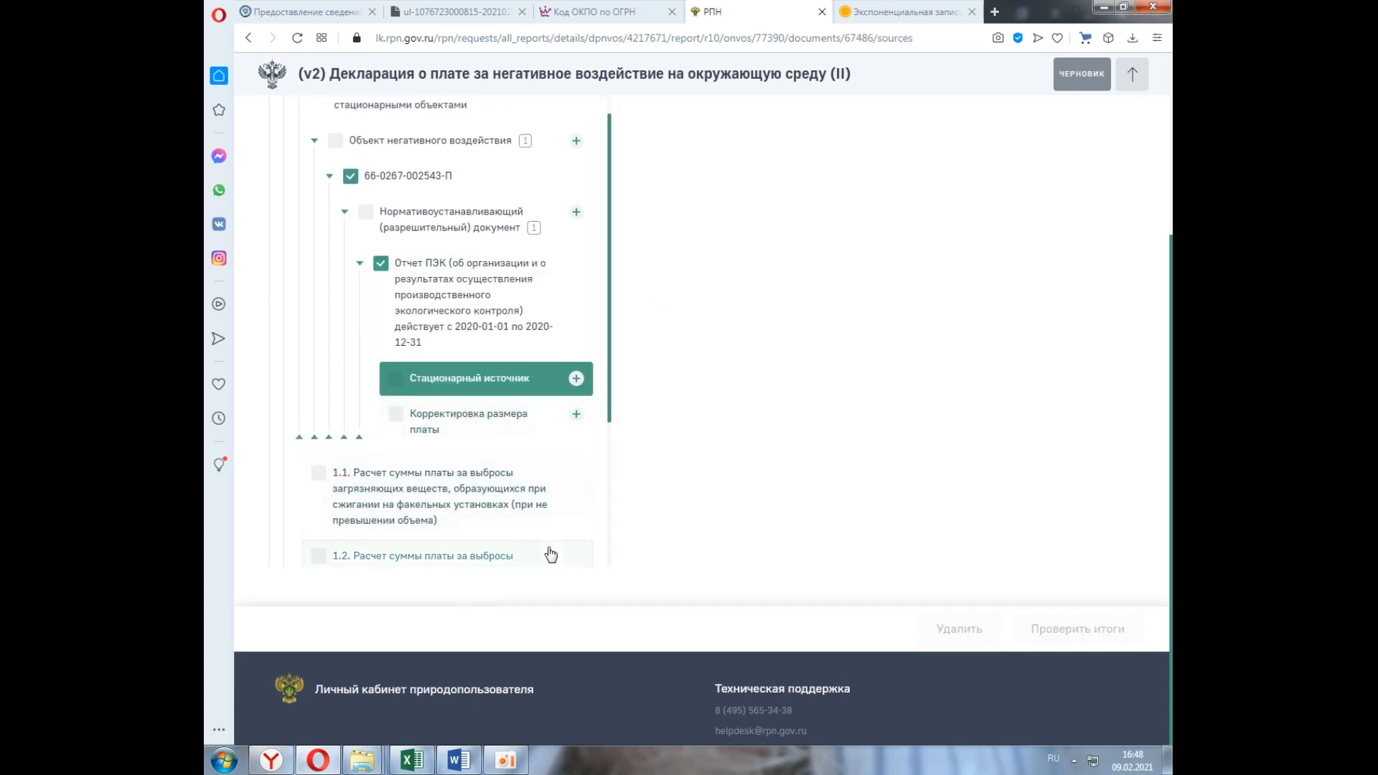
click(763, 221)
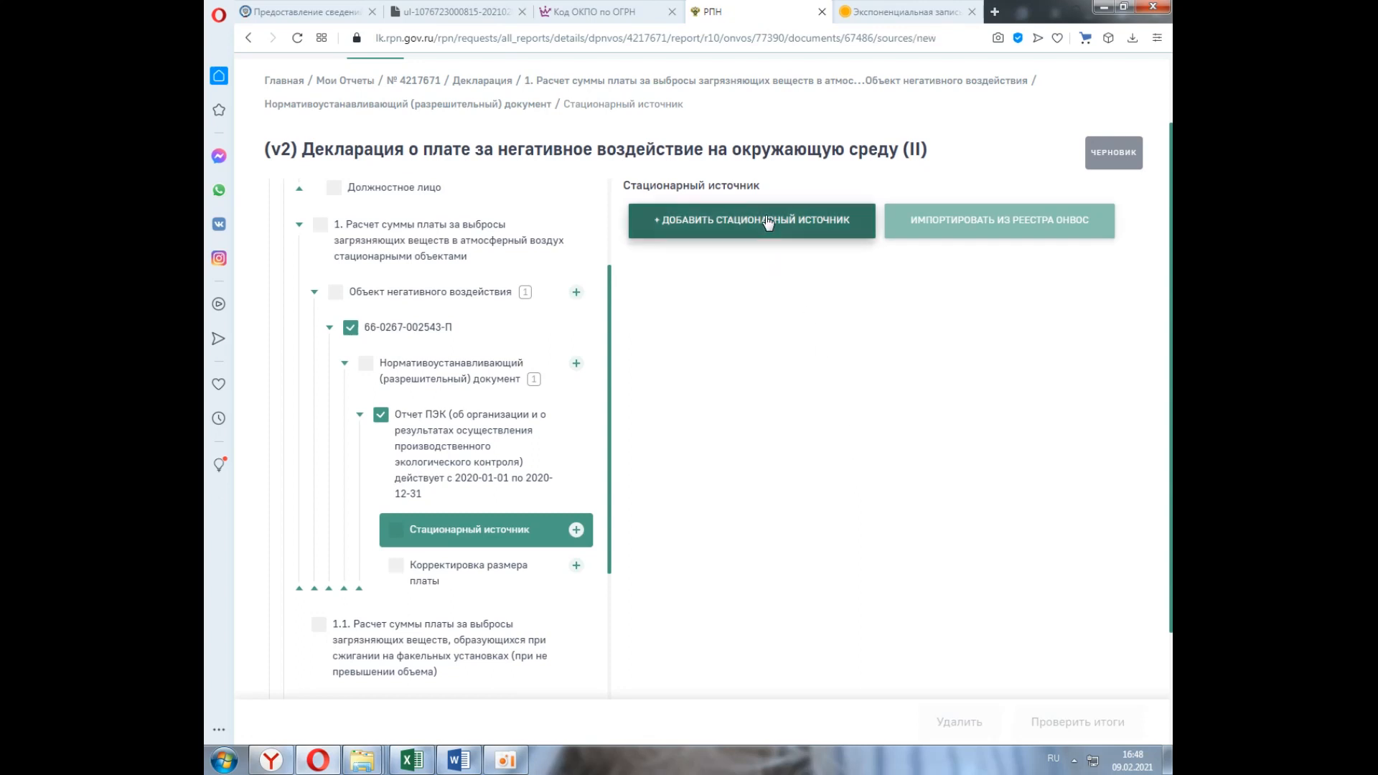
Enter number 0001 and name Котельная for the stationary source and save it.
click(825, 244)
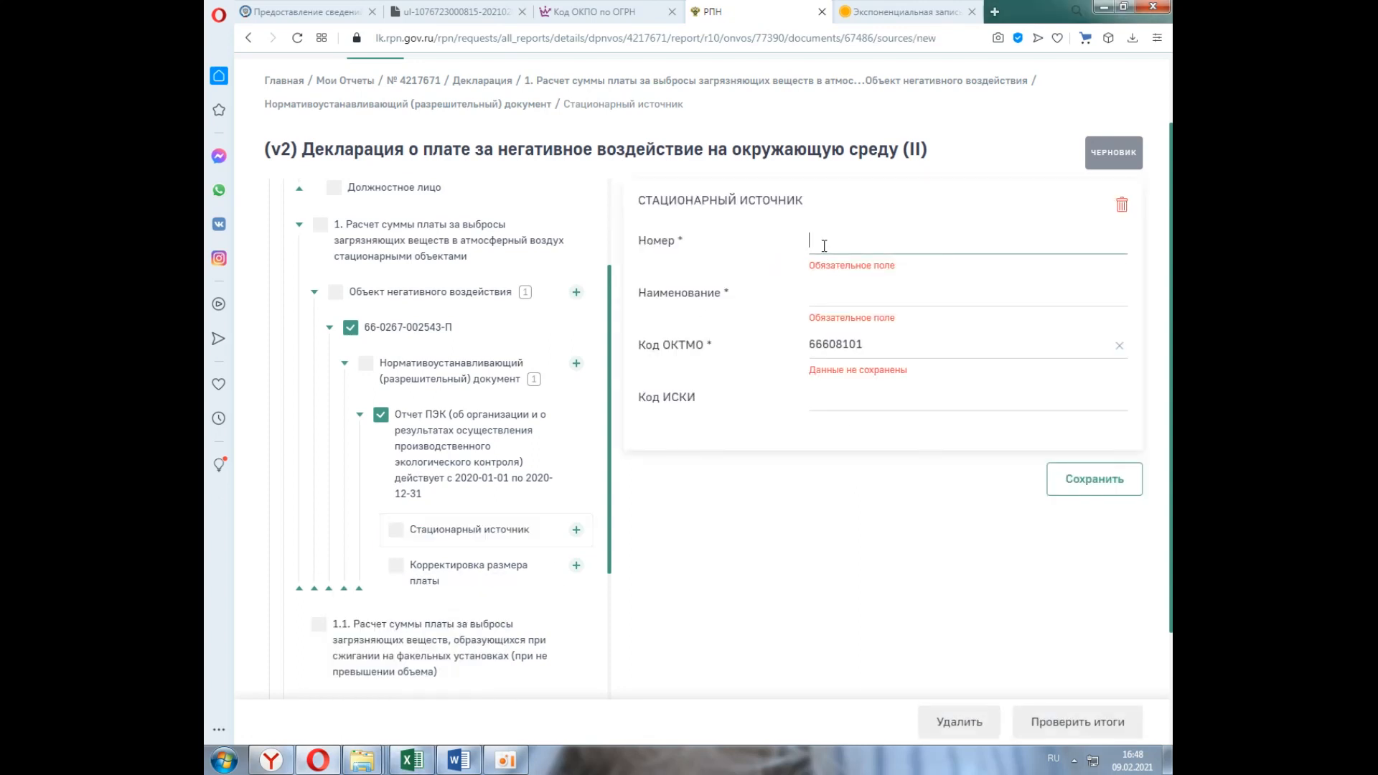
right_click(823, 245)
click(872, 343)
click(849, 292)
text(Котельная)
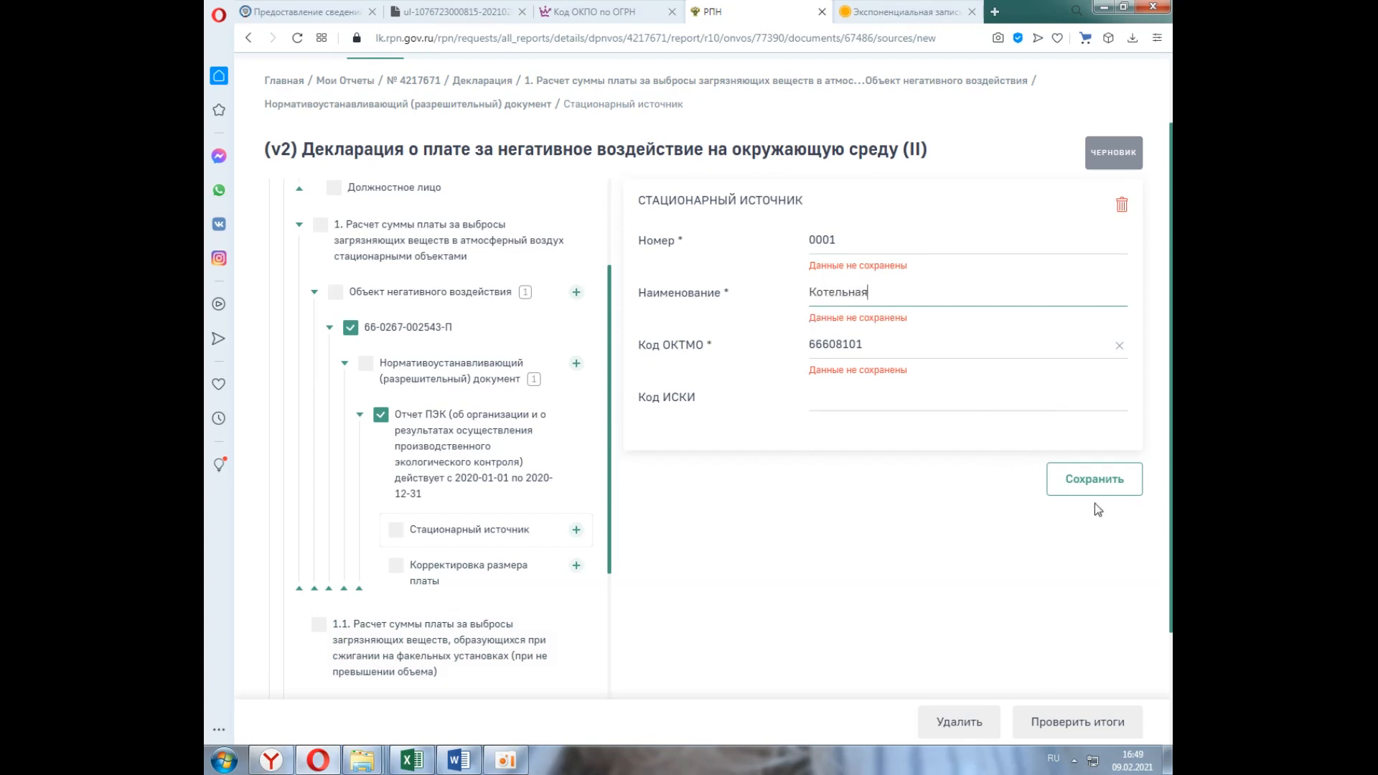
click(1085, 483)
Add a new stationary source calculation under emission source №0001, Котельная.
click(460, 497)
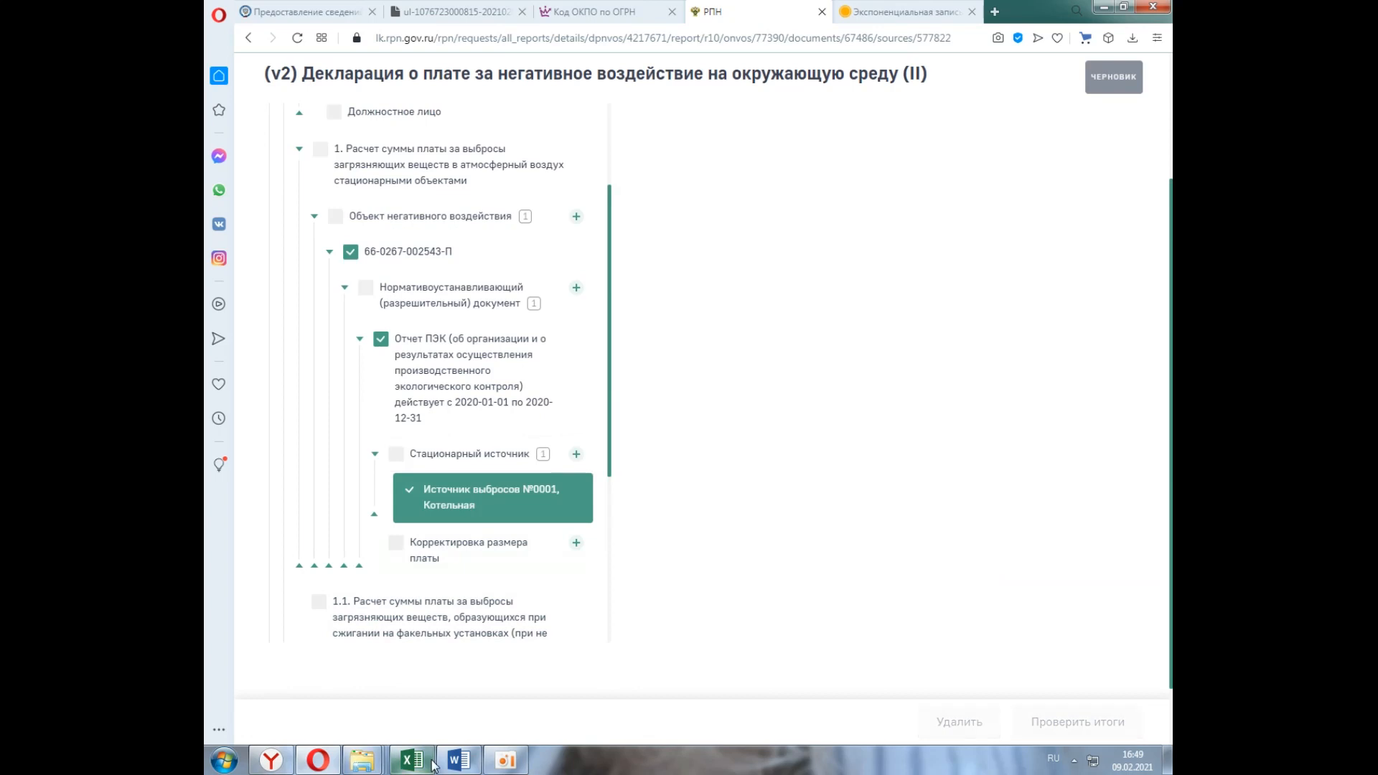
click(479, 560)
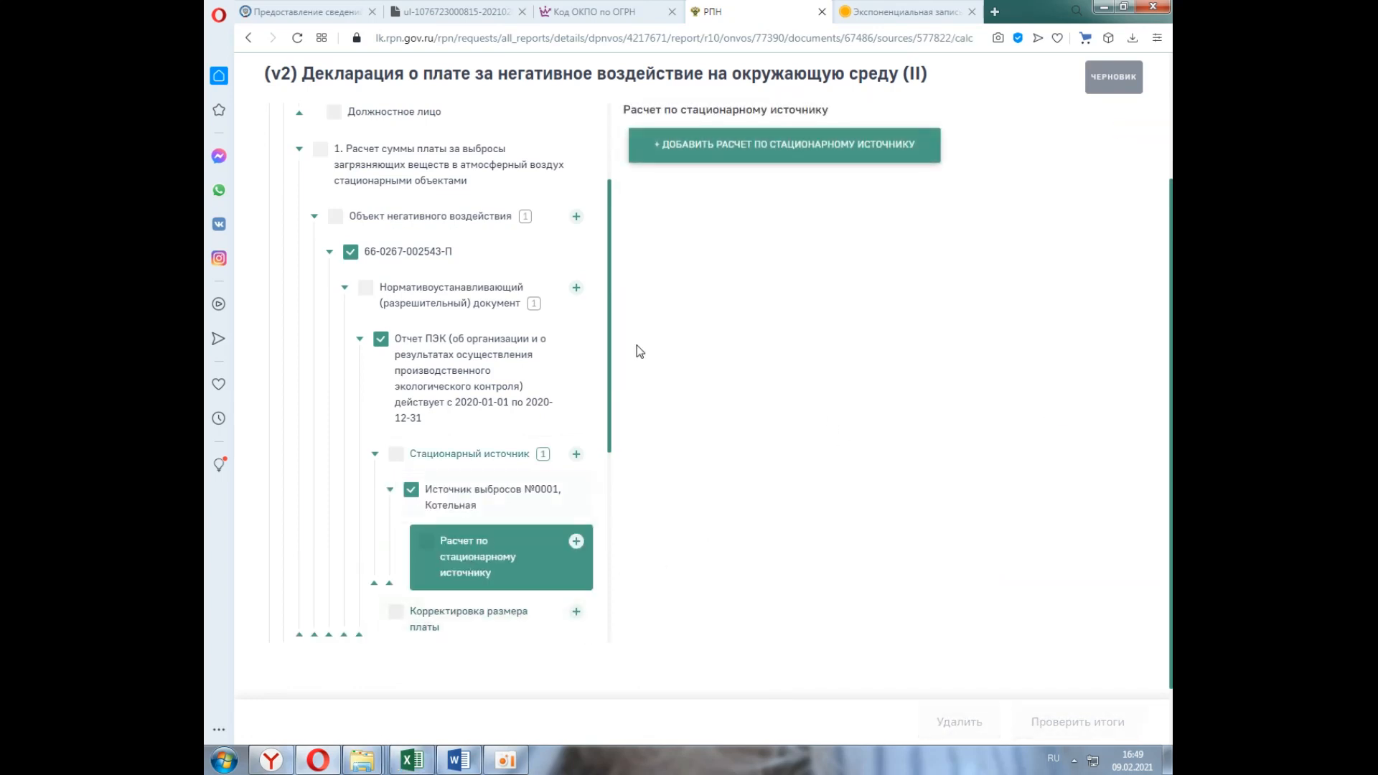
click(827, 150)
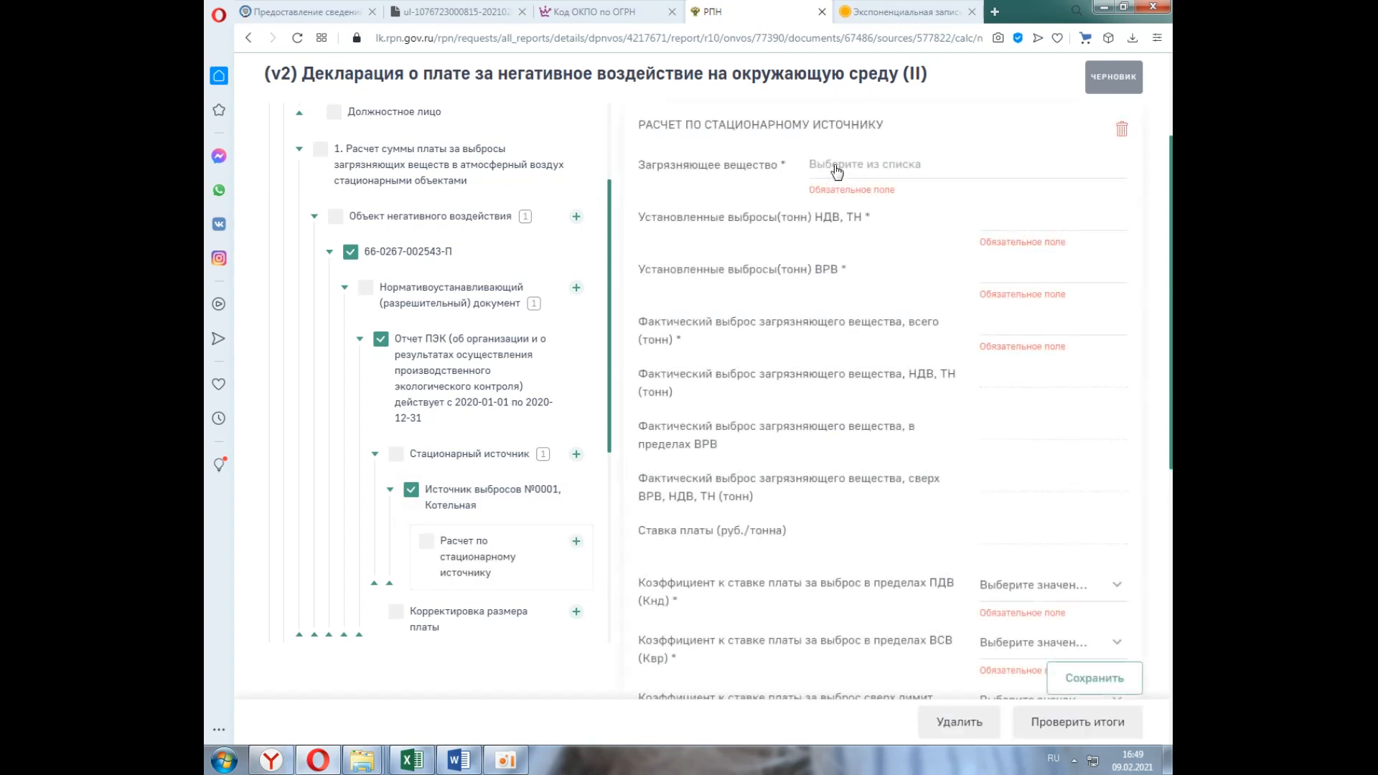
Select pollutant 0301, Азота диоксид, for the stationary source calculation.
click(830, 174)
right_click(833, 167)
click(874, 260)
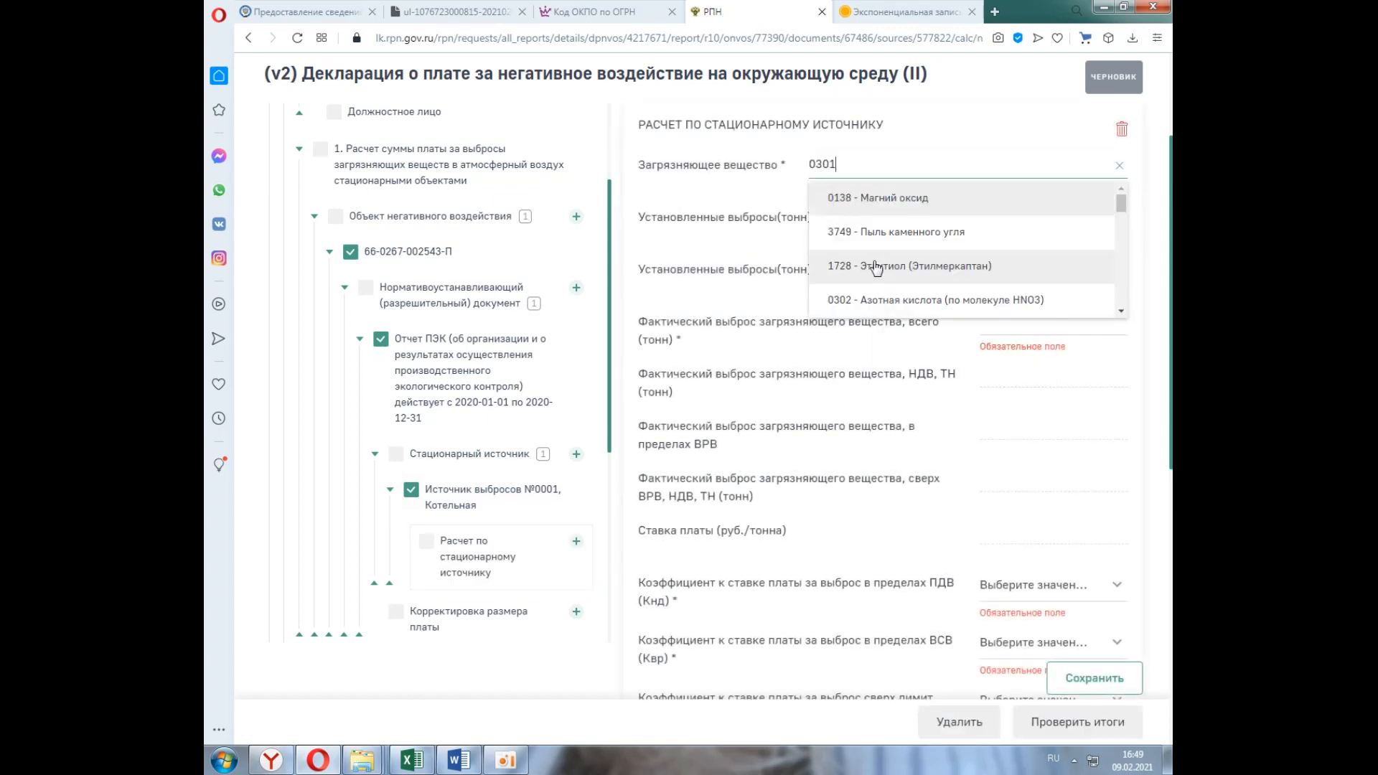
click(871, 193)
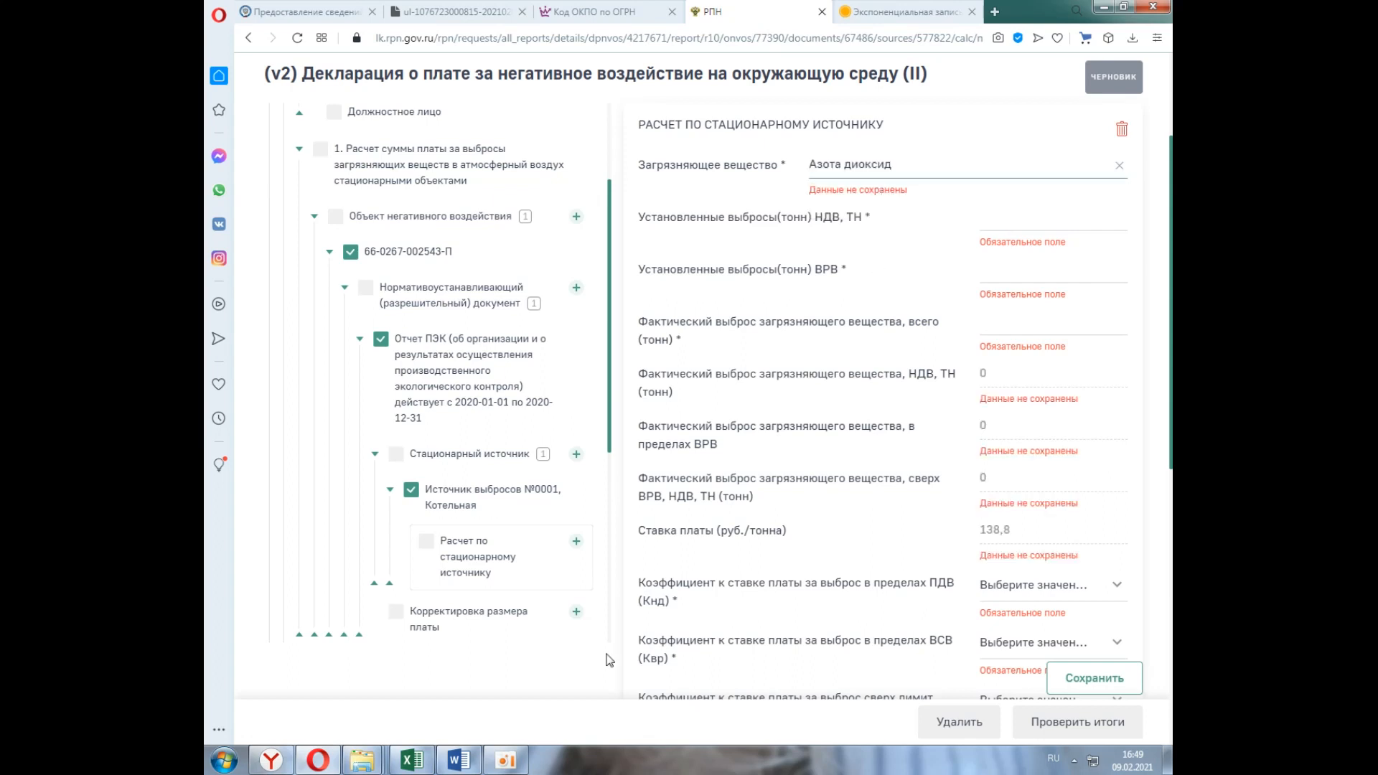
For Азота диоксид, enter 0,013600 t as both the НДВ, ТН limit and the total actual emission, with ВРВ set to 0.
click(991, 210)
right_click(1004, 215)
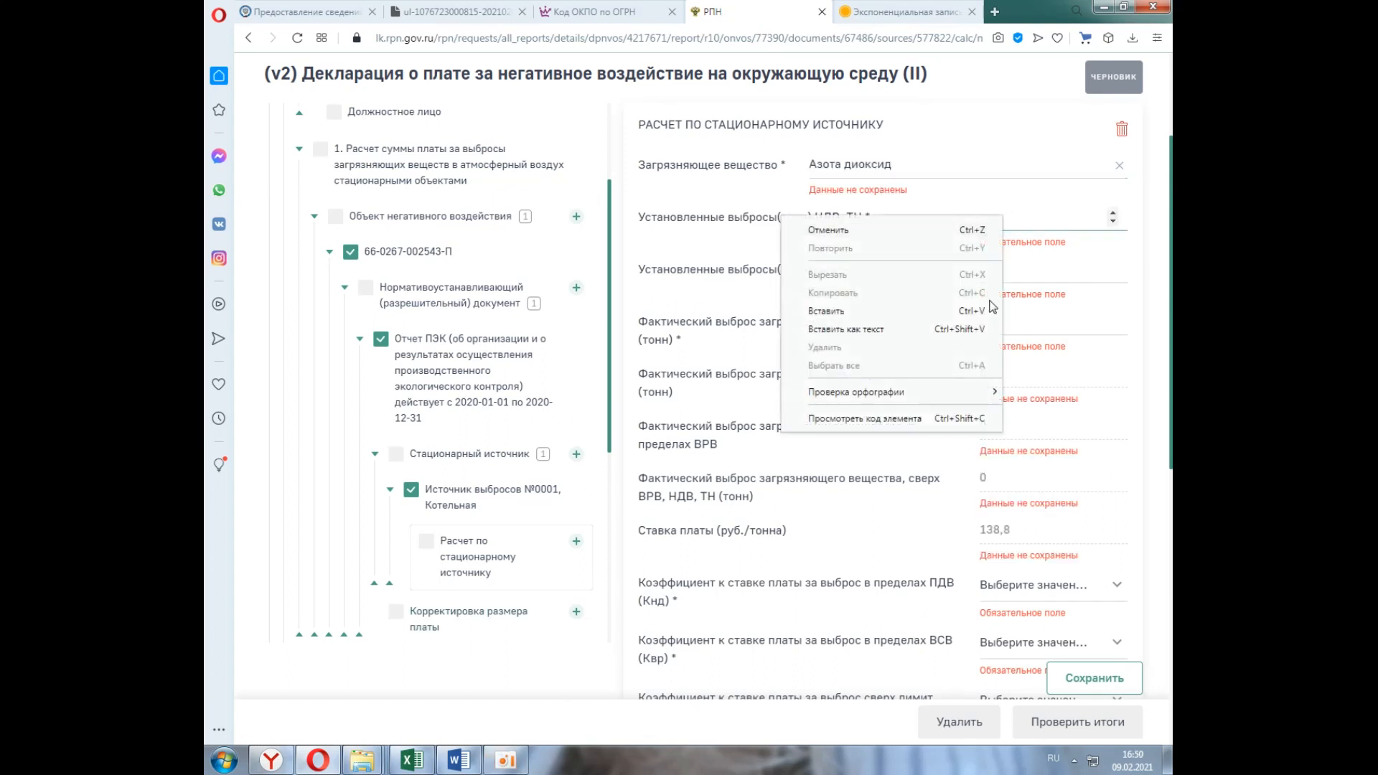
click(844, 313)
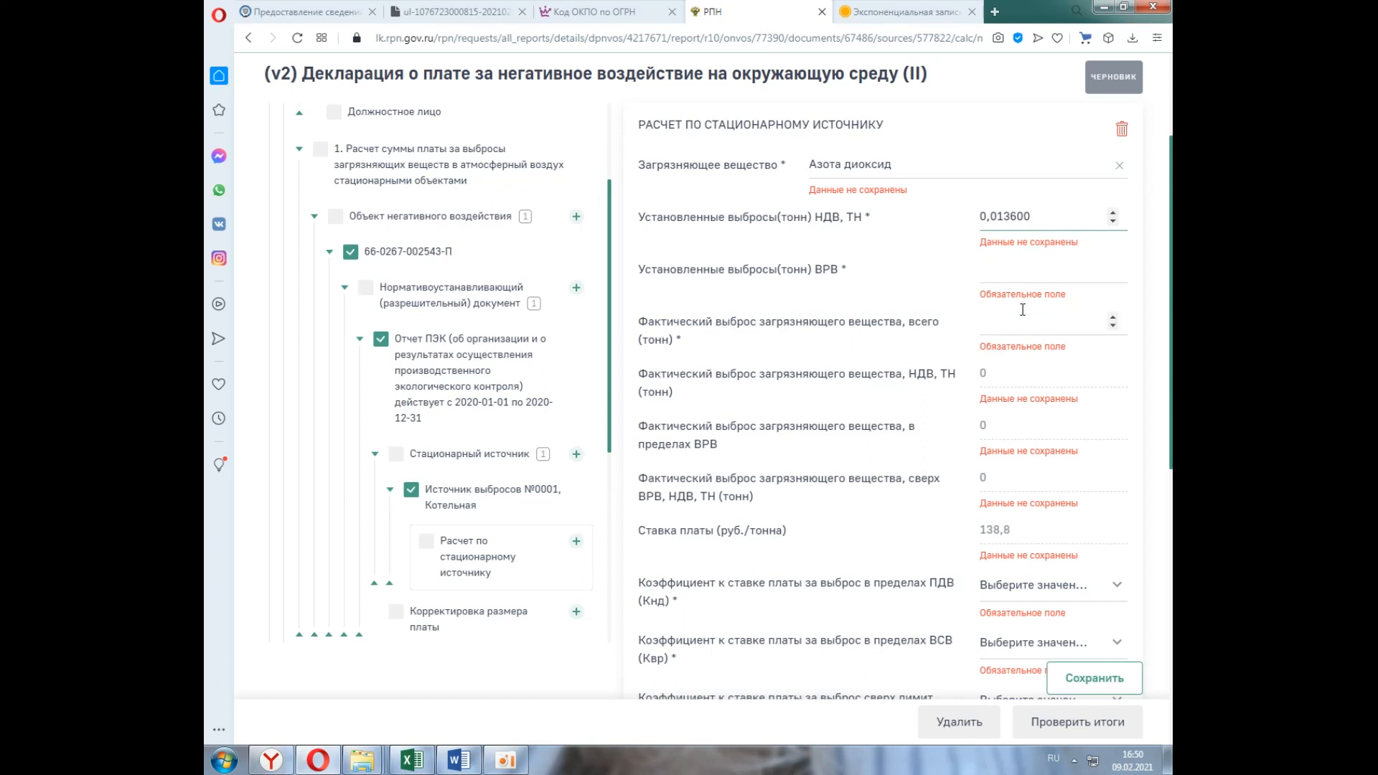
click(1009, 324)
right_click(1007, 322)
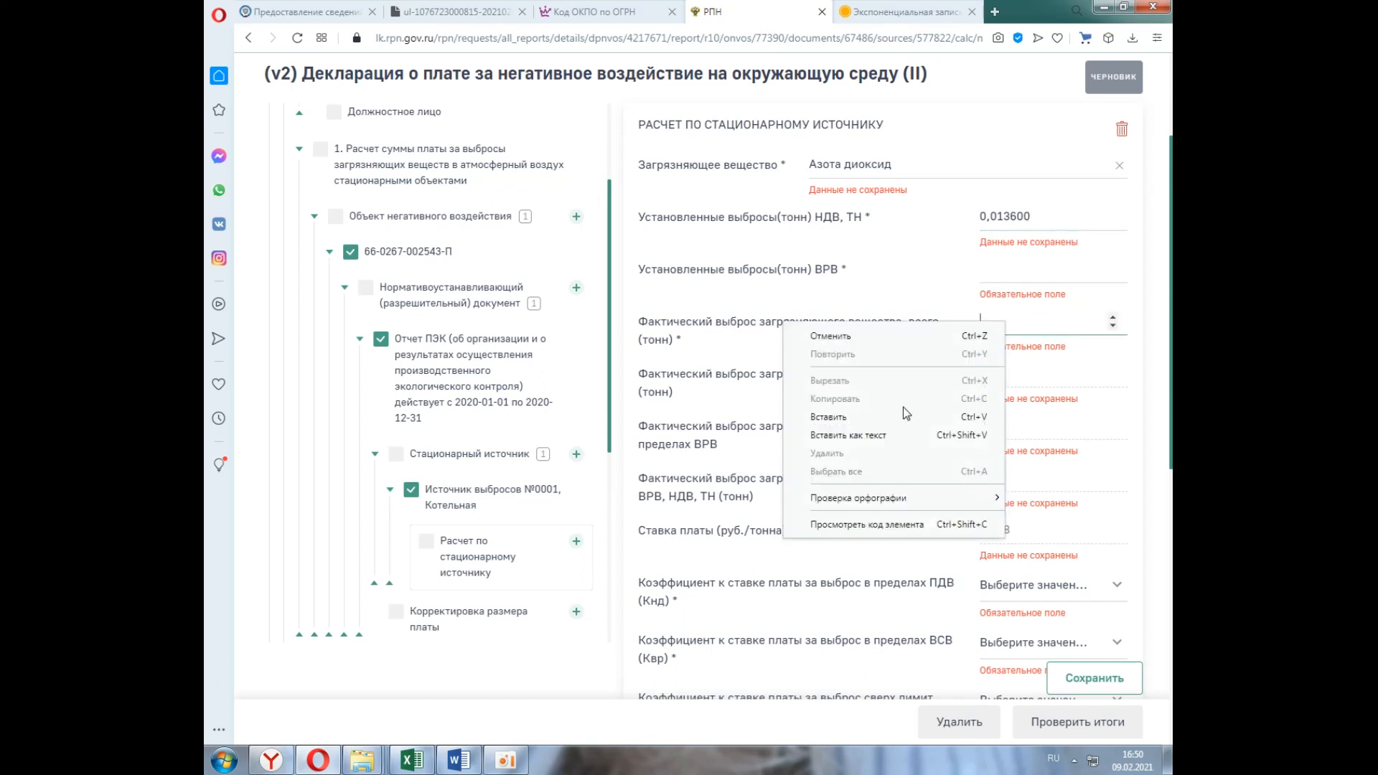
click(845, 416)
click(1005, 276)
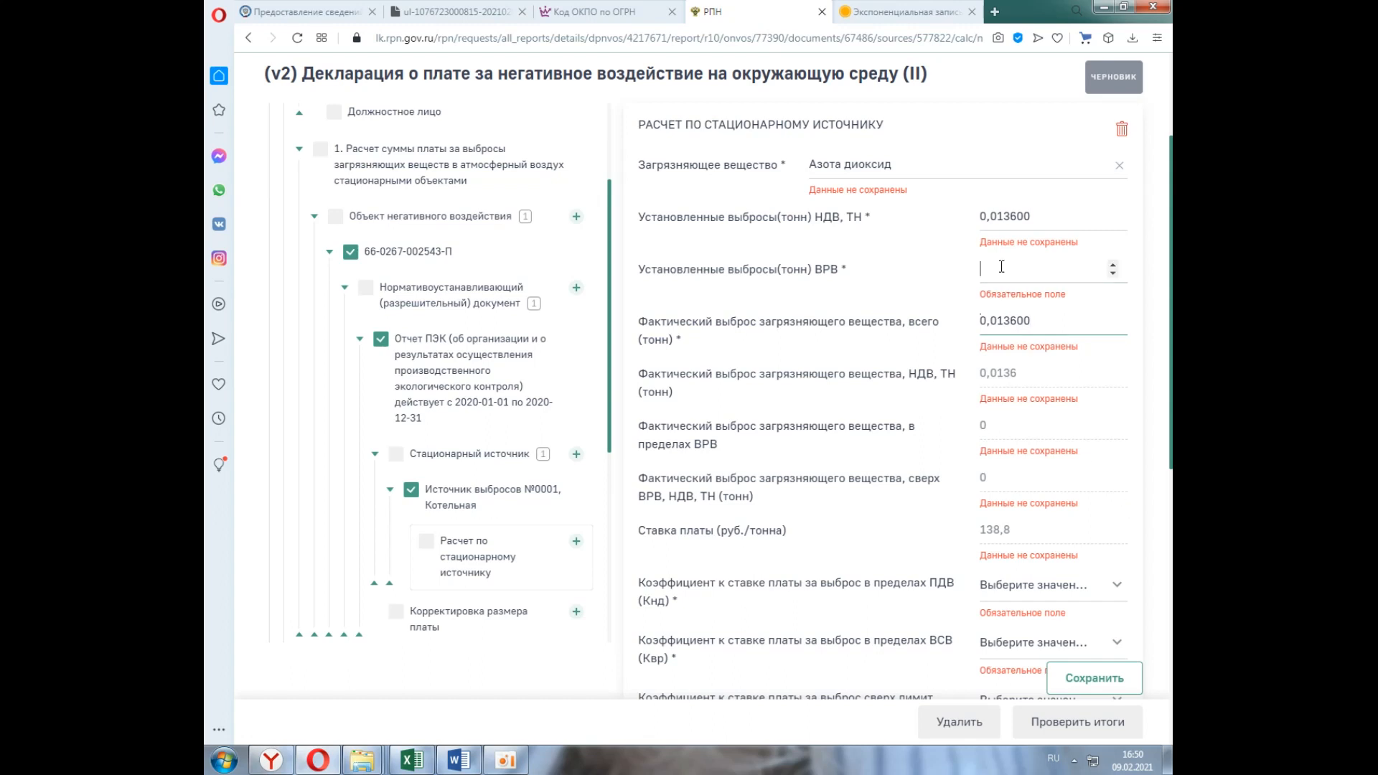
text(0)
Choose the Кнд, Квр and Кср / Кпр rate coefficients for the Азота диоксид calculation.
scroll(1100, 524, down, 1)
click(1098, 502)
click(1080, 535)
scroll(1086, 545, down, 1)
click(1117, 500)
click(1077, 514)
scroll(1082, 502, down, 1)
click(1113, 480)
click(1063, 498)
Choose the additional Кот and correction Кинд coefficients for Азота диоксид and save the calculation.
scroll(1092, 479, down, 1)
click(1117, 455)
click(1087, 488)
scroll(1089, 491, down, 2)
click(1112, 369)
click(1030, 366)
click(1111, 656)
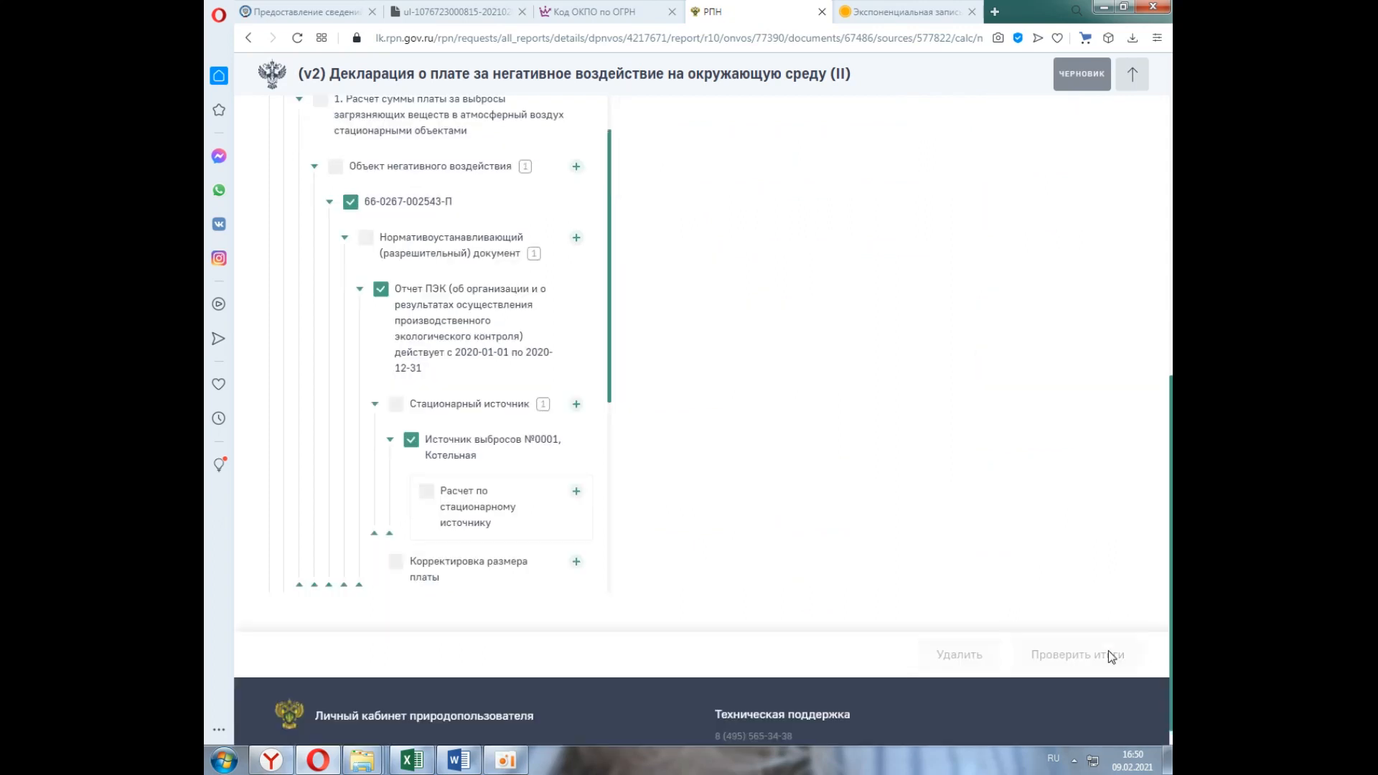
Add another stationary source calculation under Котельная and select pollutant 0304, Азот (II) оксид.
click(512, 440)
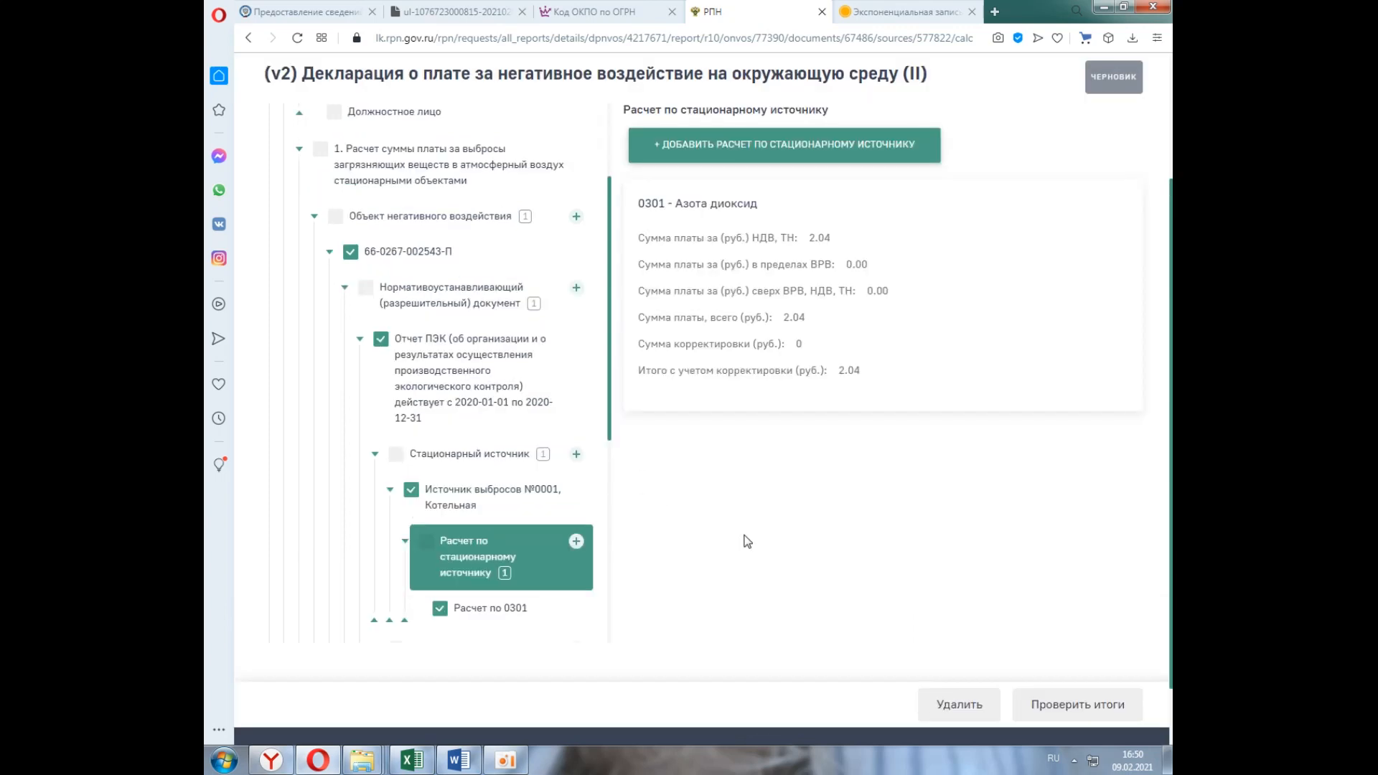
click(703, 139)
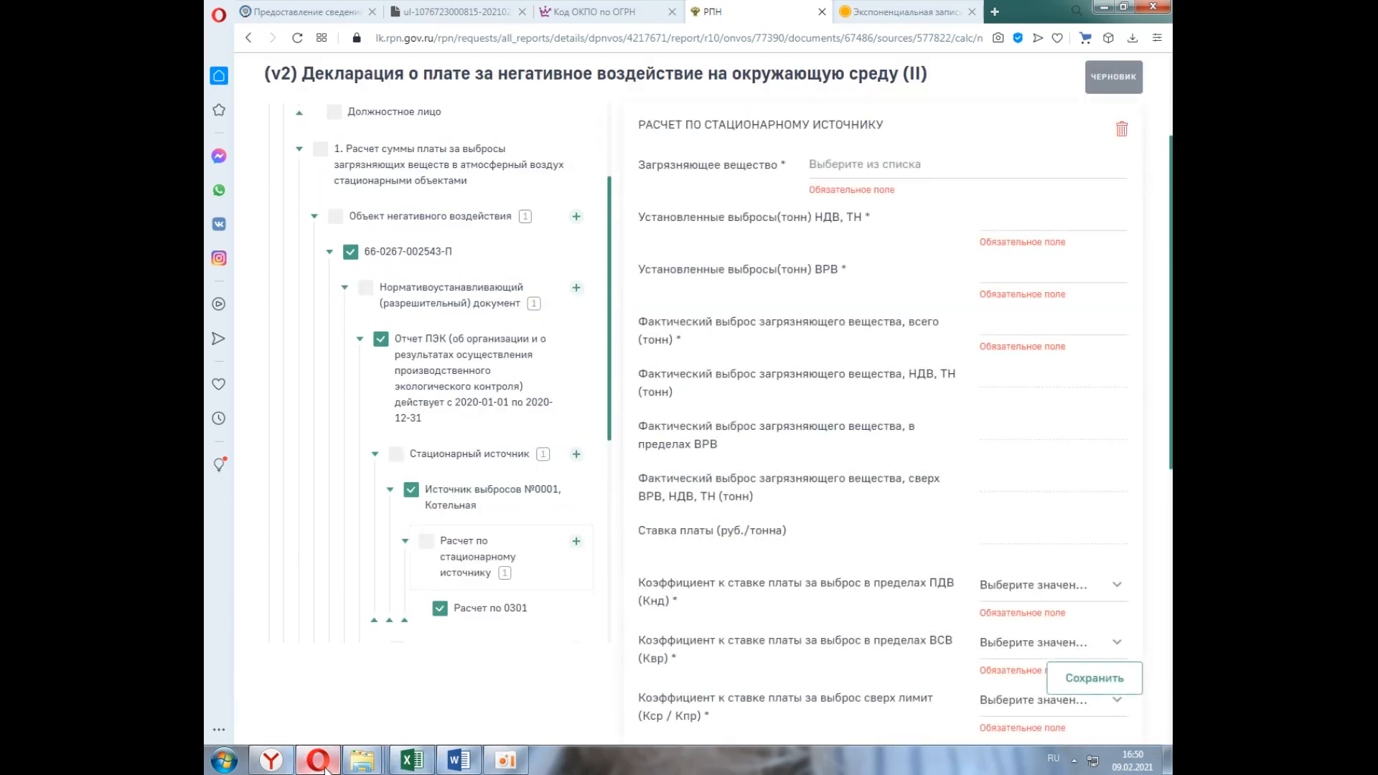
click(861, 165)
right_click(883, 171)
click(900, 267)
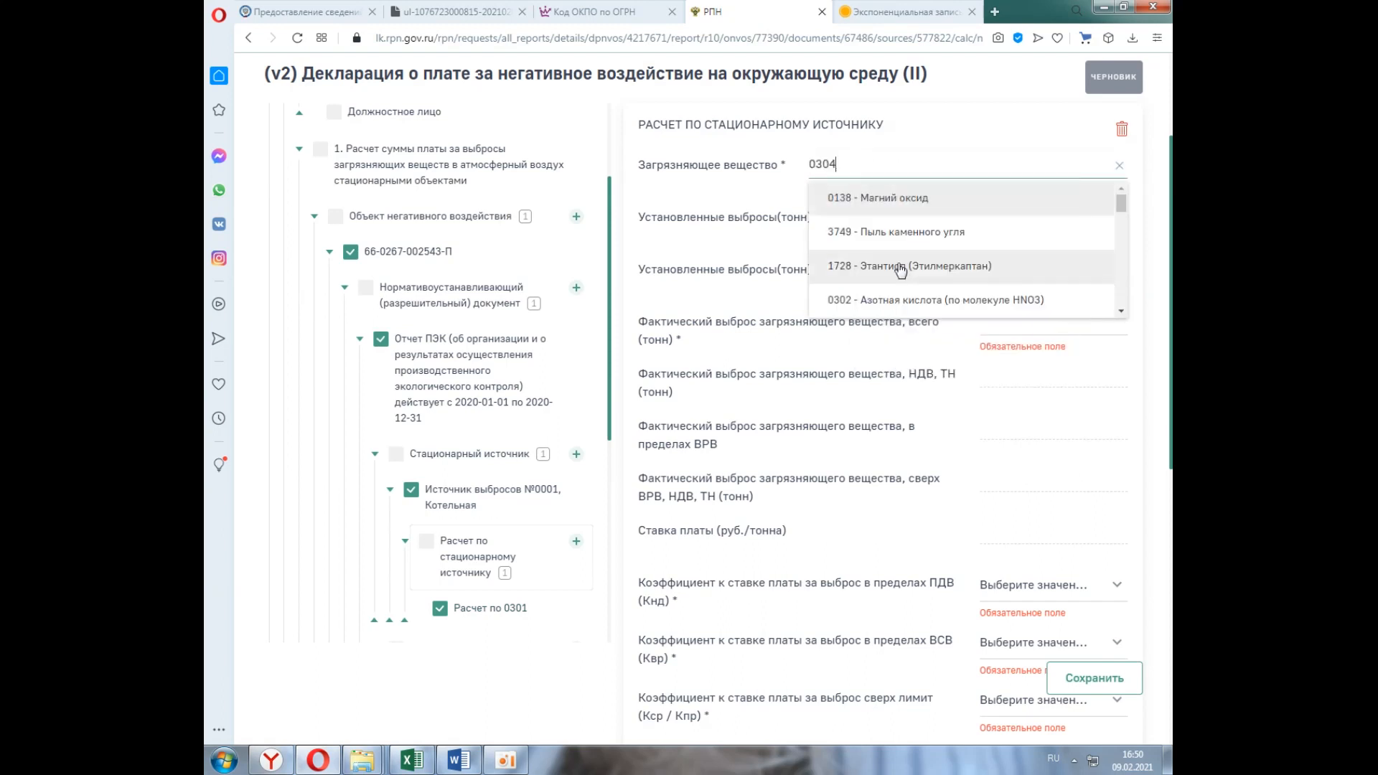
click(893, 200)
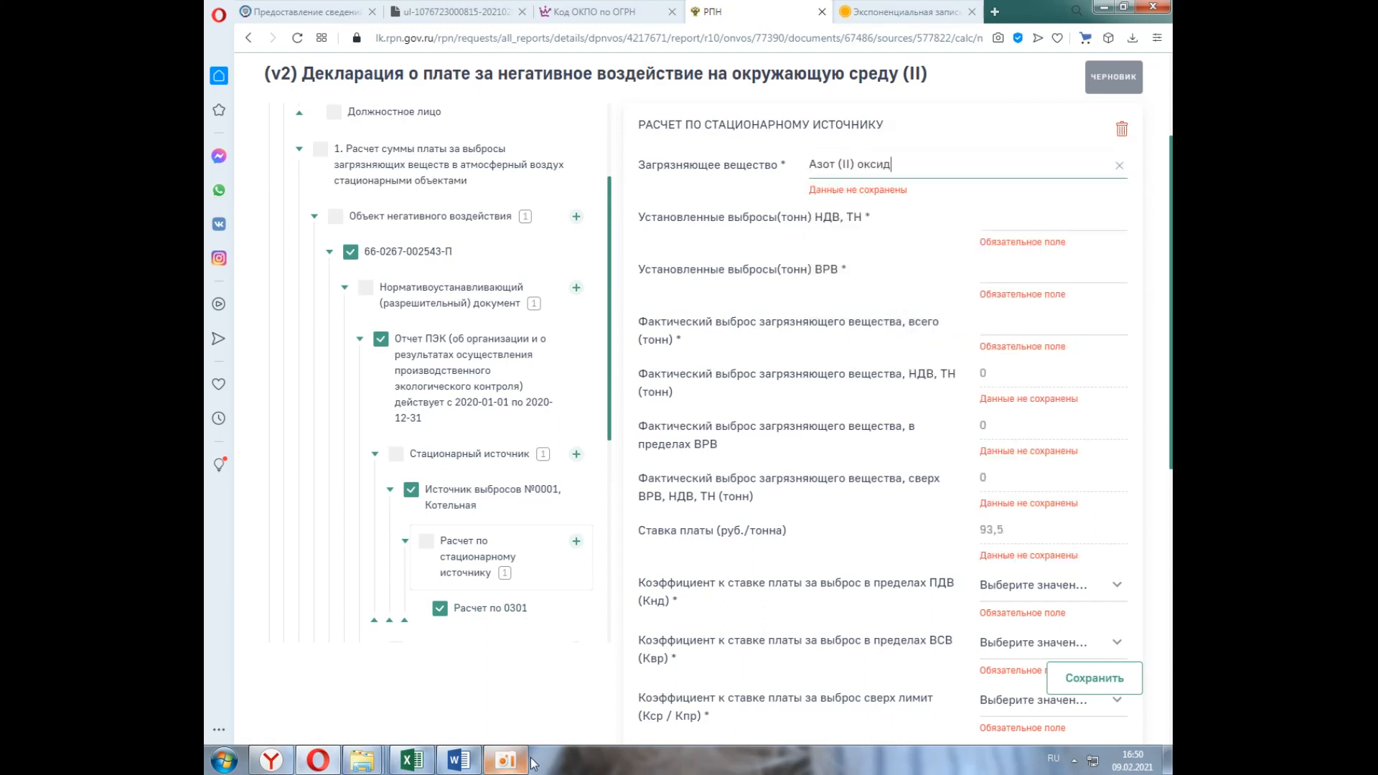
For Азот (II) оксид, enter 0,002210 t as both the НДВ, ТН limit and the total actual emission, with ВРВ set to 0.
click(988, 217)
right_click(988, 216)
click(860, 319)
click(1012, 321)
right_click(1012, 321)
click(847, 429)
click(989, 282)
text(0)
Set the Азот (II) оксид rate coefficients to Кнд 1, Квр 25 and Кср / Кпр 25.
scroll(1125, 468, down, 2)
click(1091, 435)
click(1033, 463)
click(1089, 502)
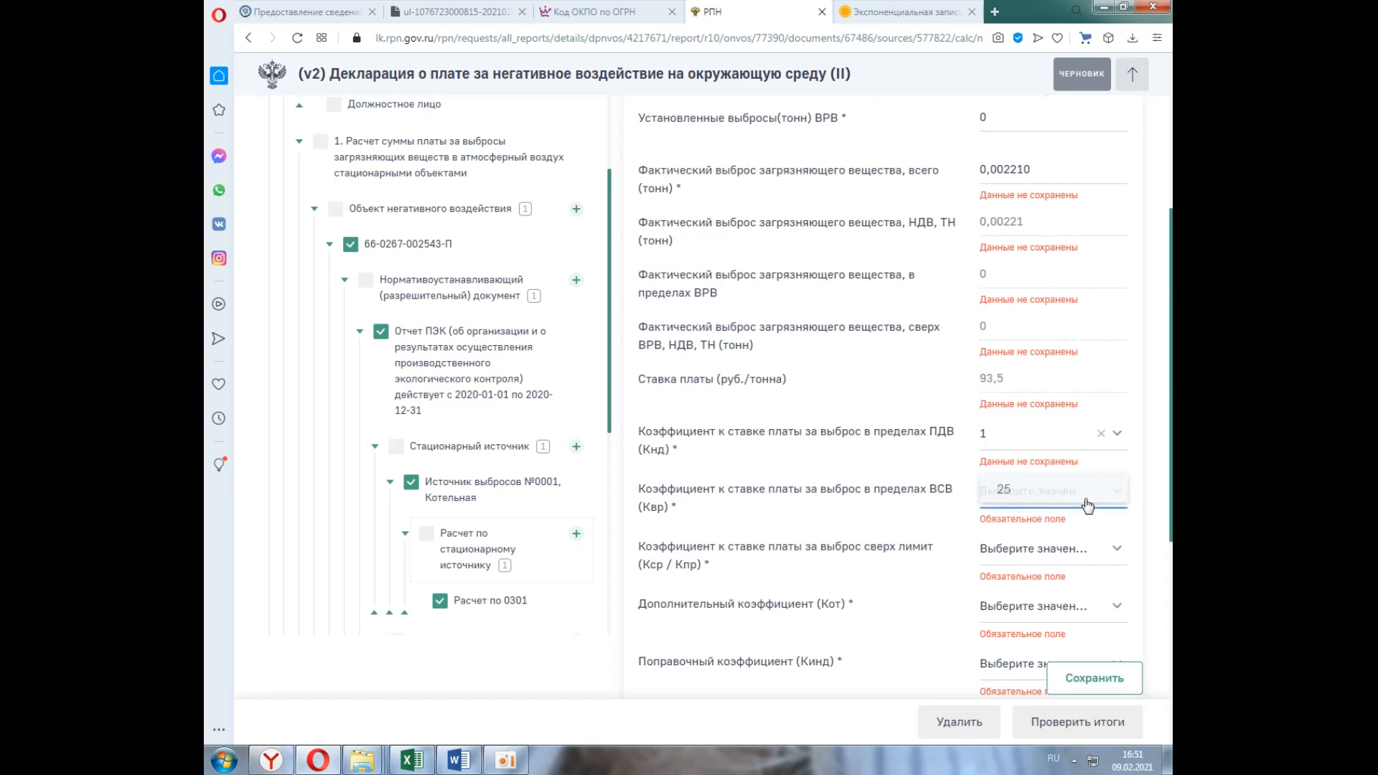
click(1083, 503)
scroll(1102, 492, down, 2)
click(1120, 407)
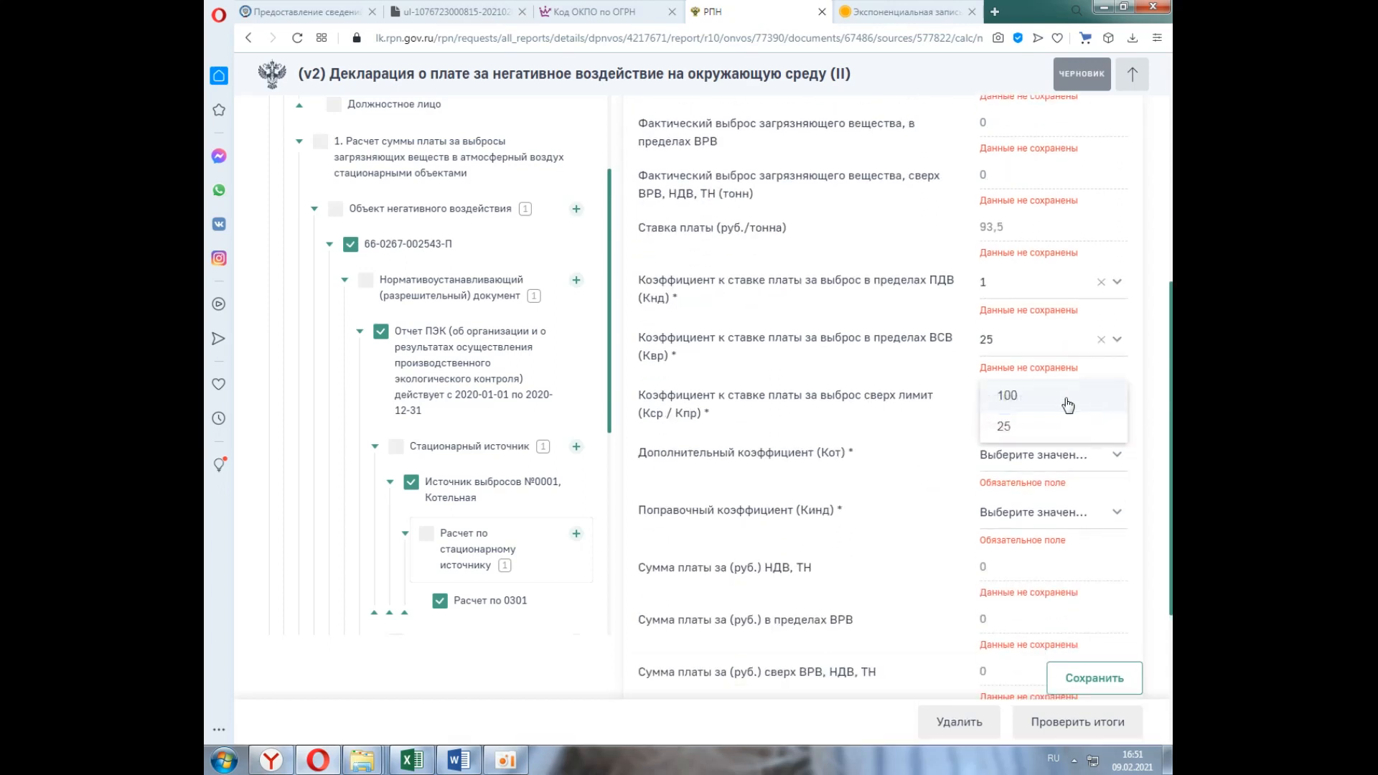
click(1046, 431)
Set Кот to 1 and Кинд to 1.08 for Азот (II) оксид and save the calculation.
click(1114, 457)
click(1019, 456)
scroll(1124, 471, down, 1)
click(1115, 444)
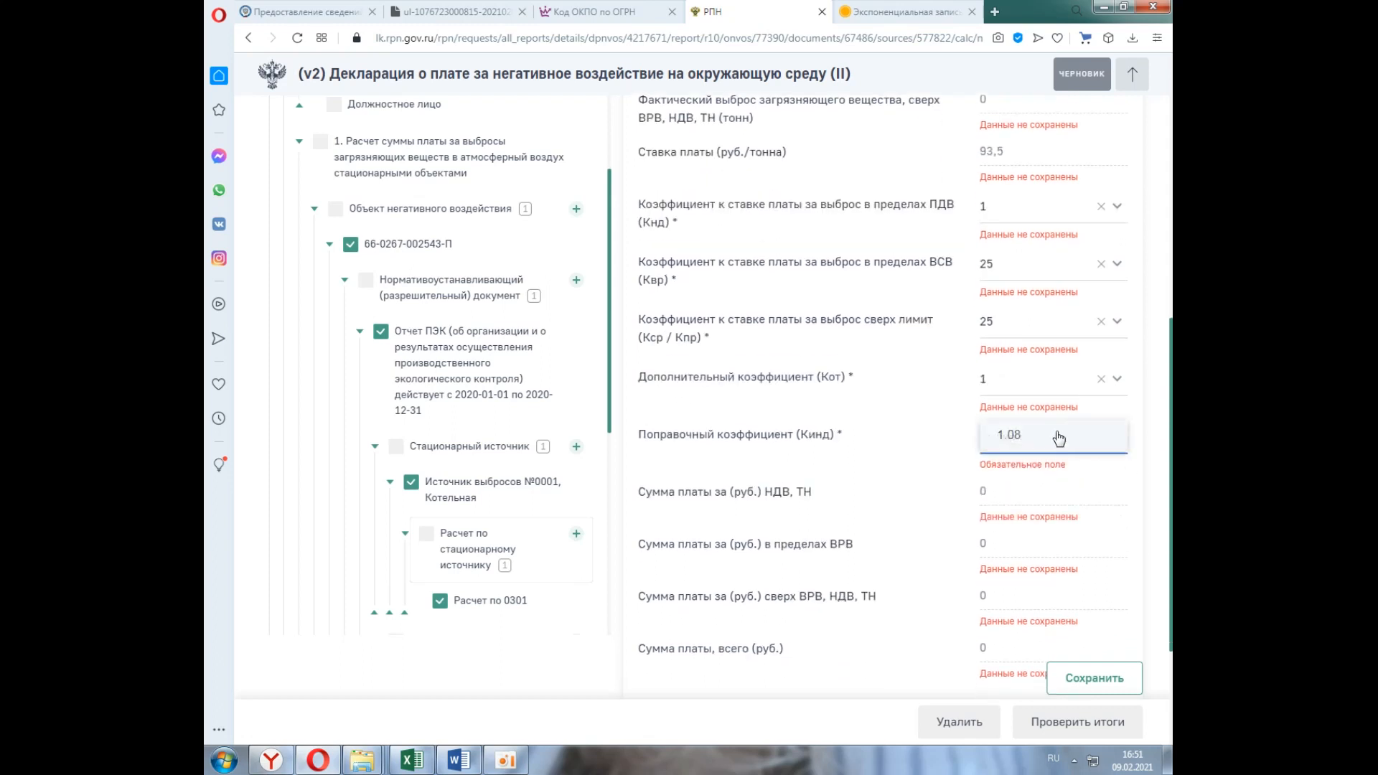
click(998, 434)
scroll(1110, 510, down, 1)
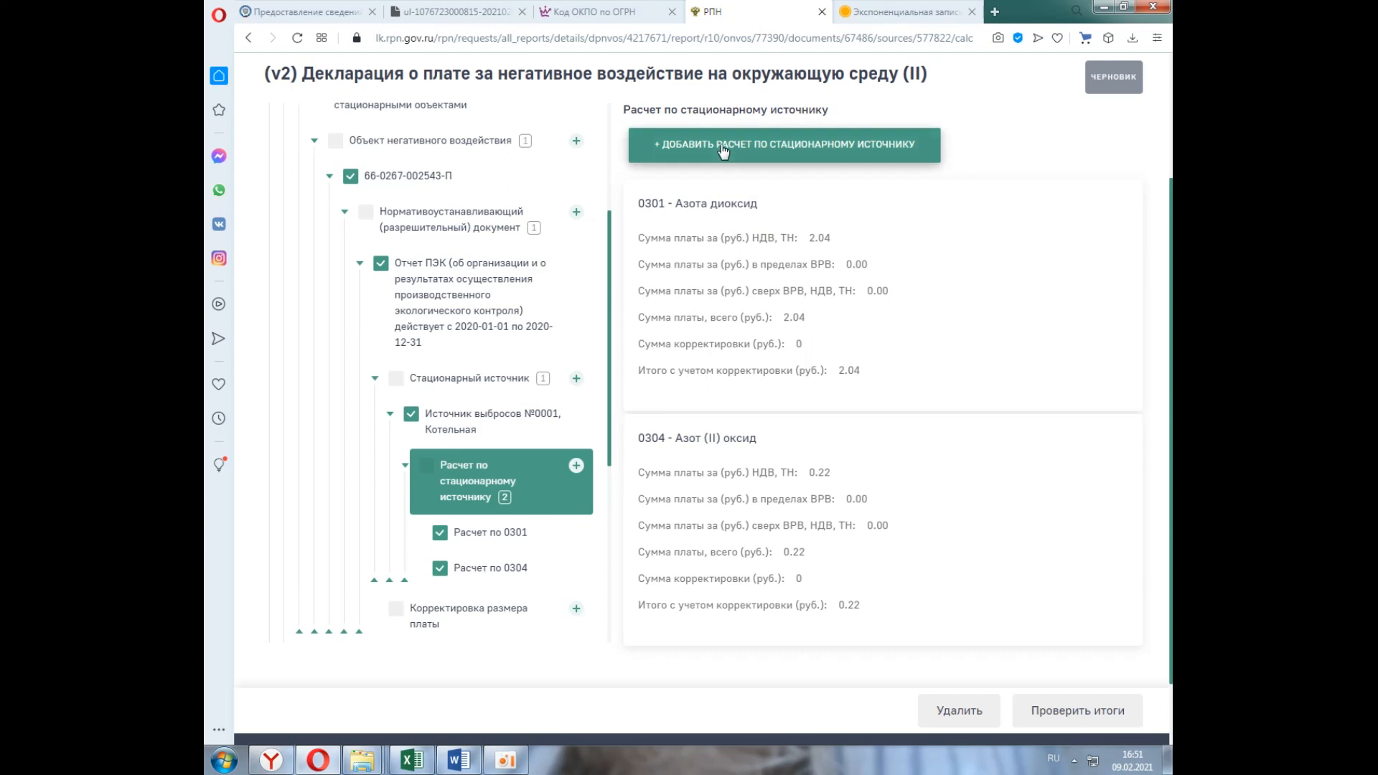
Add another stationary source calculation and select pollutant 0337, Углерод оксид.
click(721, 152)
click(826, 179)
right_click(815, 171)
click(862, 261)
click(870, 205)
For Углерод оксид, enter 0,034083 t as both the НДВ, ТН limit and the total actual emission, with ВРВ set to 0.
click(1024, 217)
right_click(1025, 216)
click(886, 314)
click(1010, 271)
text(0)
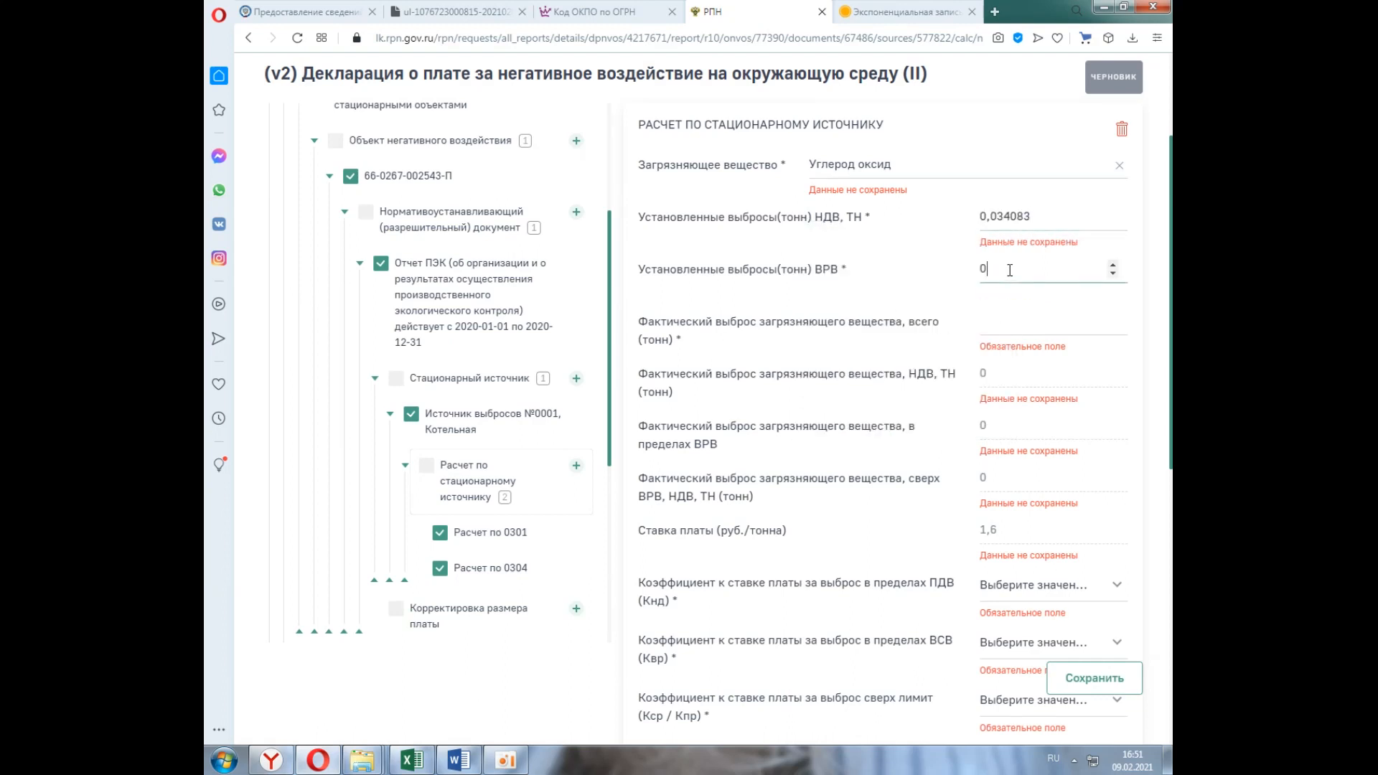
click(1029, 326)
right_click(1026, 325)
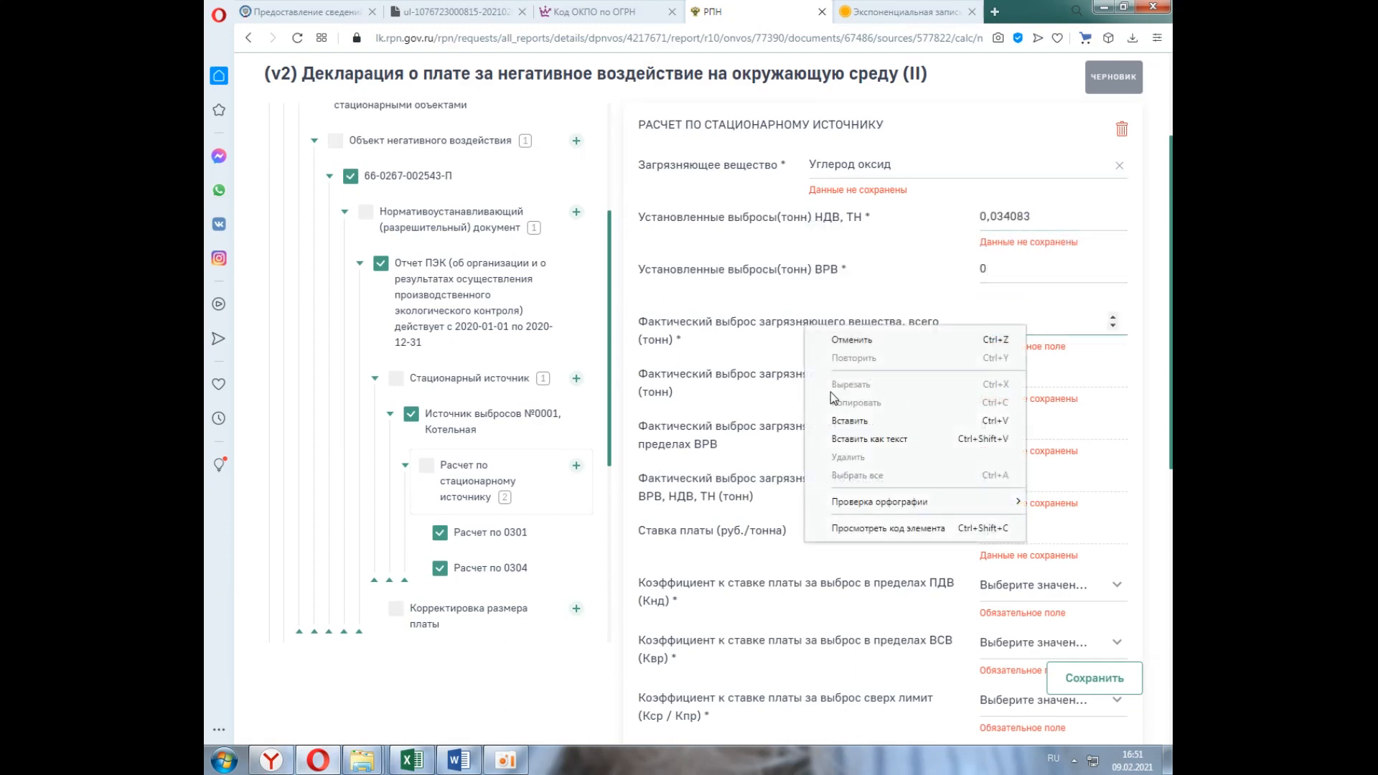
click(833, 420)
Set the Углерод оксид rate coefficients to Кнд 1, Квр 25 and Кср / Кпр 25.
scroll(1146, 472, down, 1)
click(1109, 511)
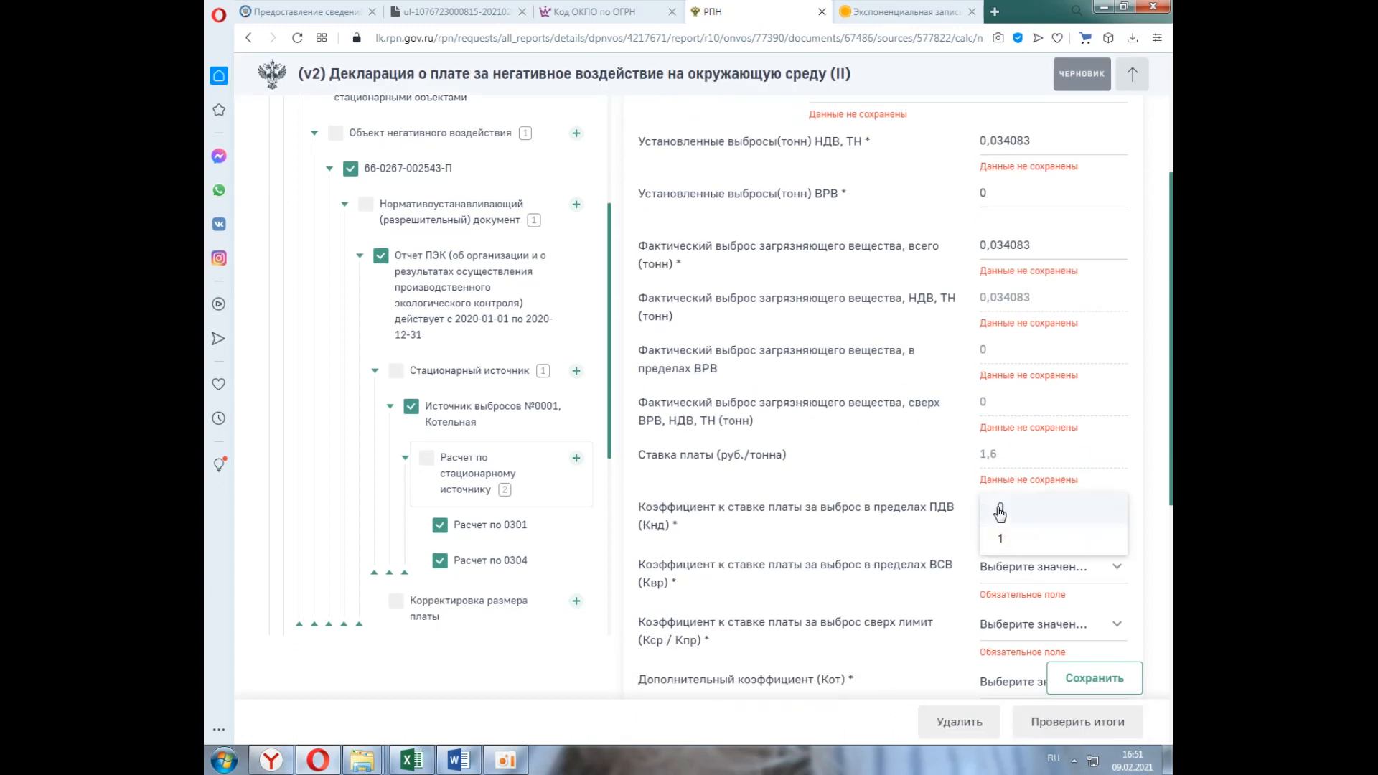
click(1009, 544)
click(1115, 571)
click(1105, 599)
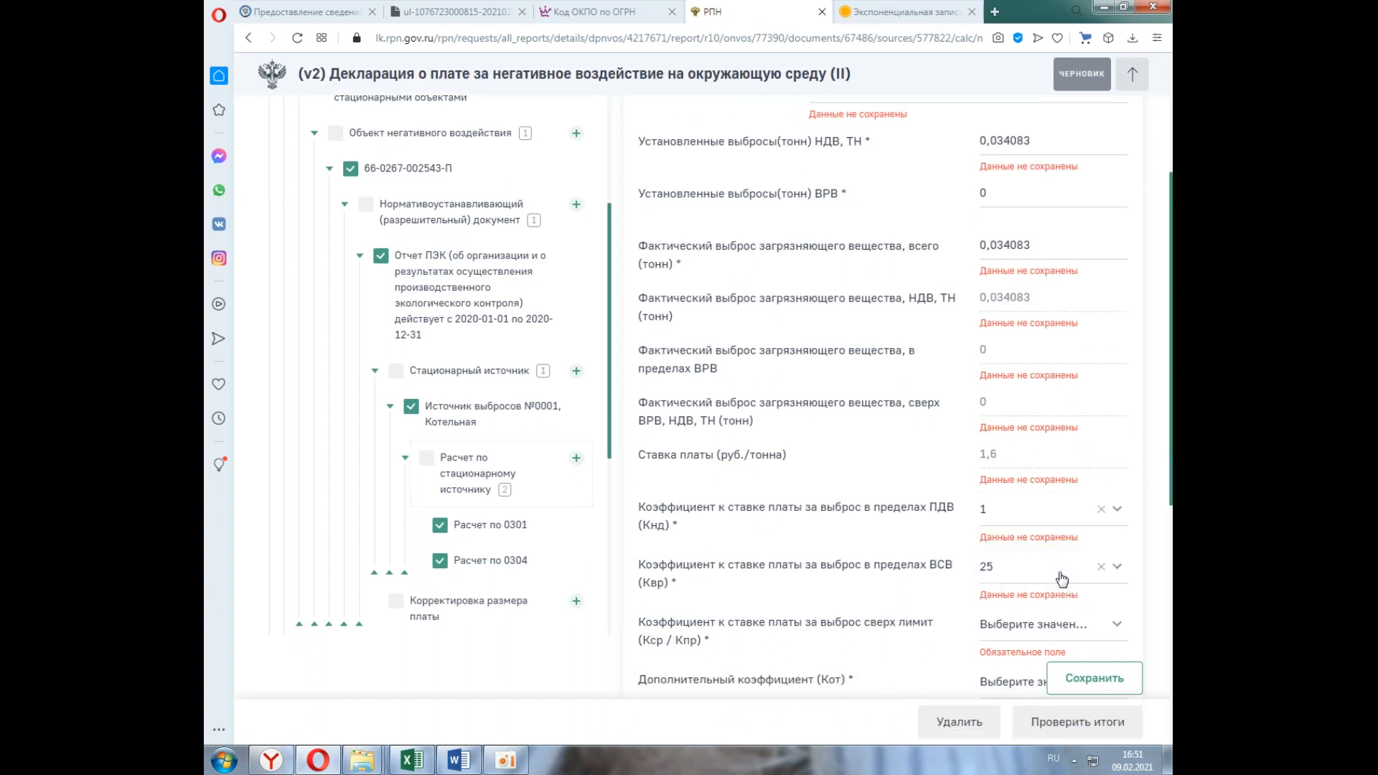
scroll(1103, 543, down, 2)
click(1121, 486)
click(1055, 506)
Set Кот to 1 and Кинд to 1.08 for Углерод оксид and save the calculation.
click(1116, 540)
click(1081, 539)
click(1116, 589)
click(1073, 593)
scroll(1082, 609, down, 4)
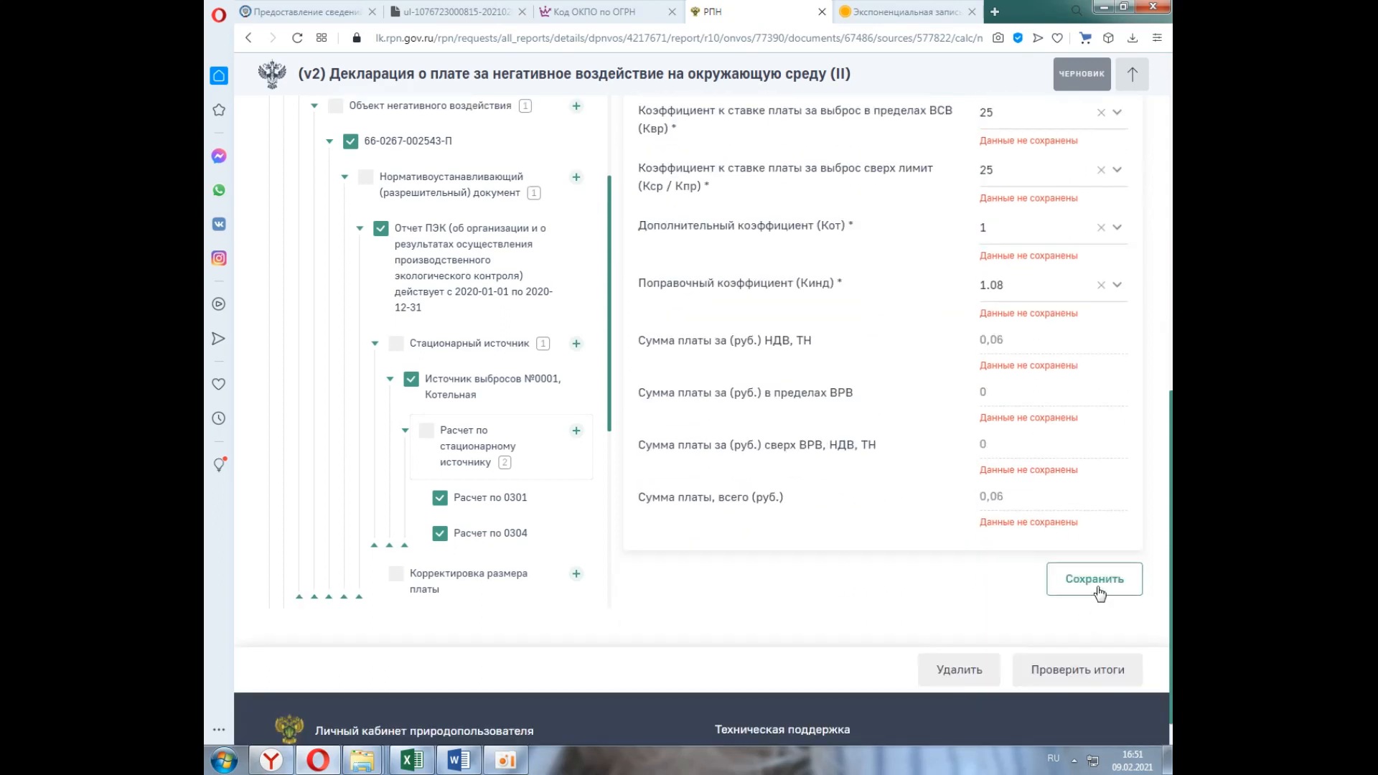
click(1098, 589)
Add another stationary source calculation and select pollutant 0703, Бенз/а/пирен.
scroll(804, 639, down, 1)
click(736, 227)
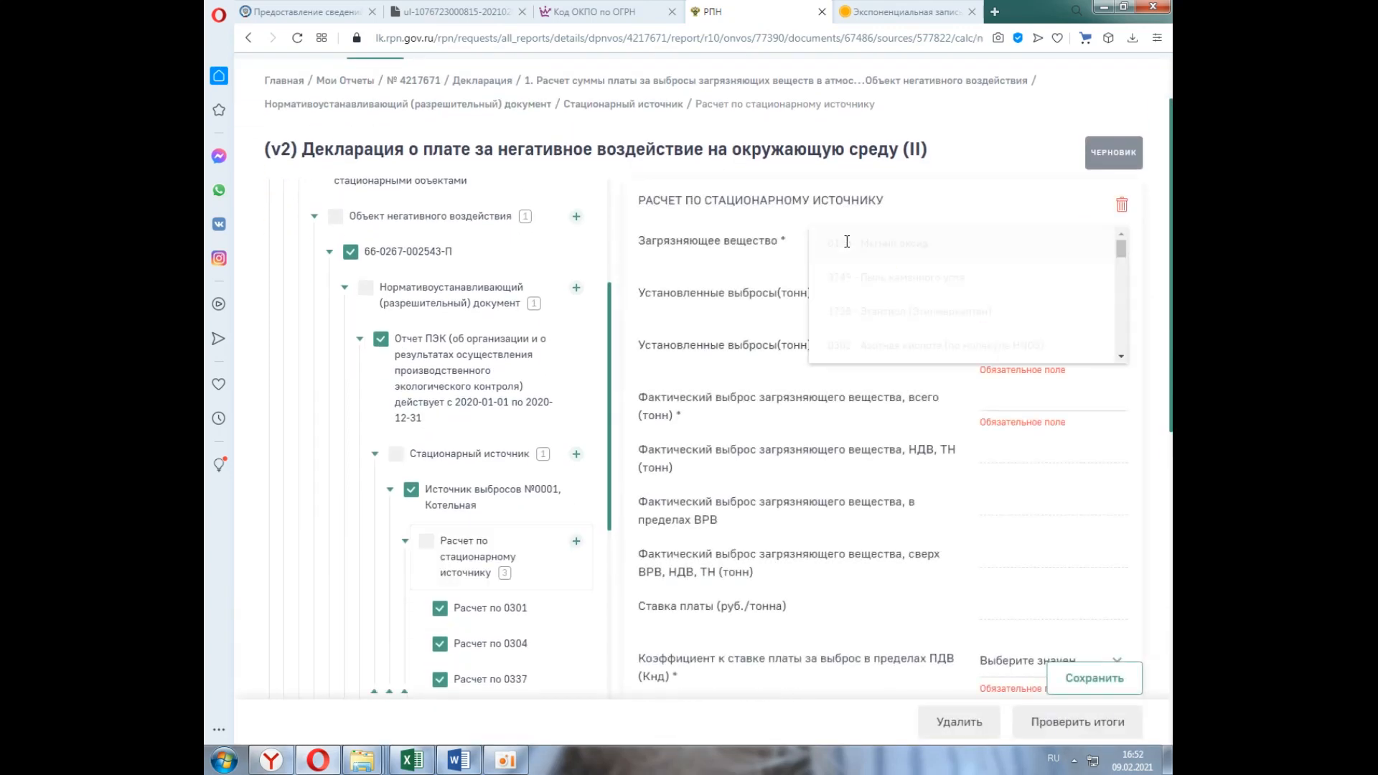
click(846, 245)
right_click(846, 244)
click(890, 336)
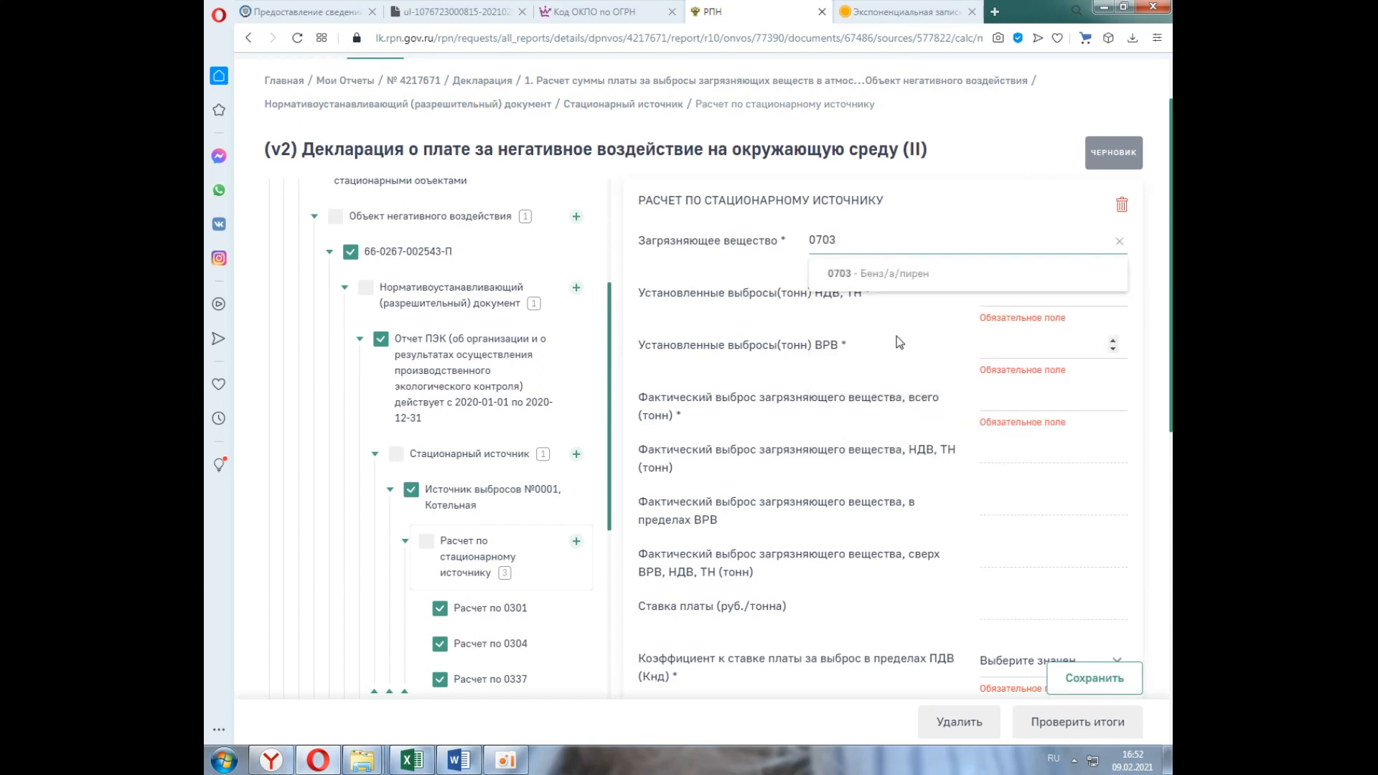
click(883, 274)
click(999, 292)
right_click(999, 292)
click(876, 386)
click(1000, 350)
text(0)
click(1000, 390)
right_click(1000, 391)
click(902, 481)
Set the Бенз/а/пирен rate coefficients to Кнд 1, Квр 25 and Кср / Кпр 25.
scroll(987, 492, down, 2)
click(1083, 510)
click(1076, 549)
click(1090, 569)
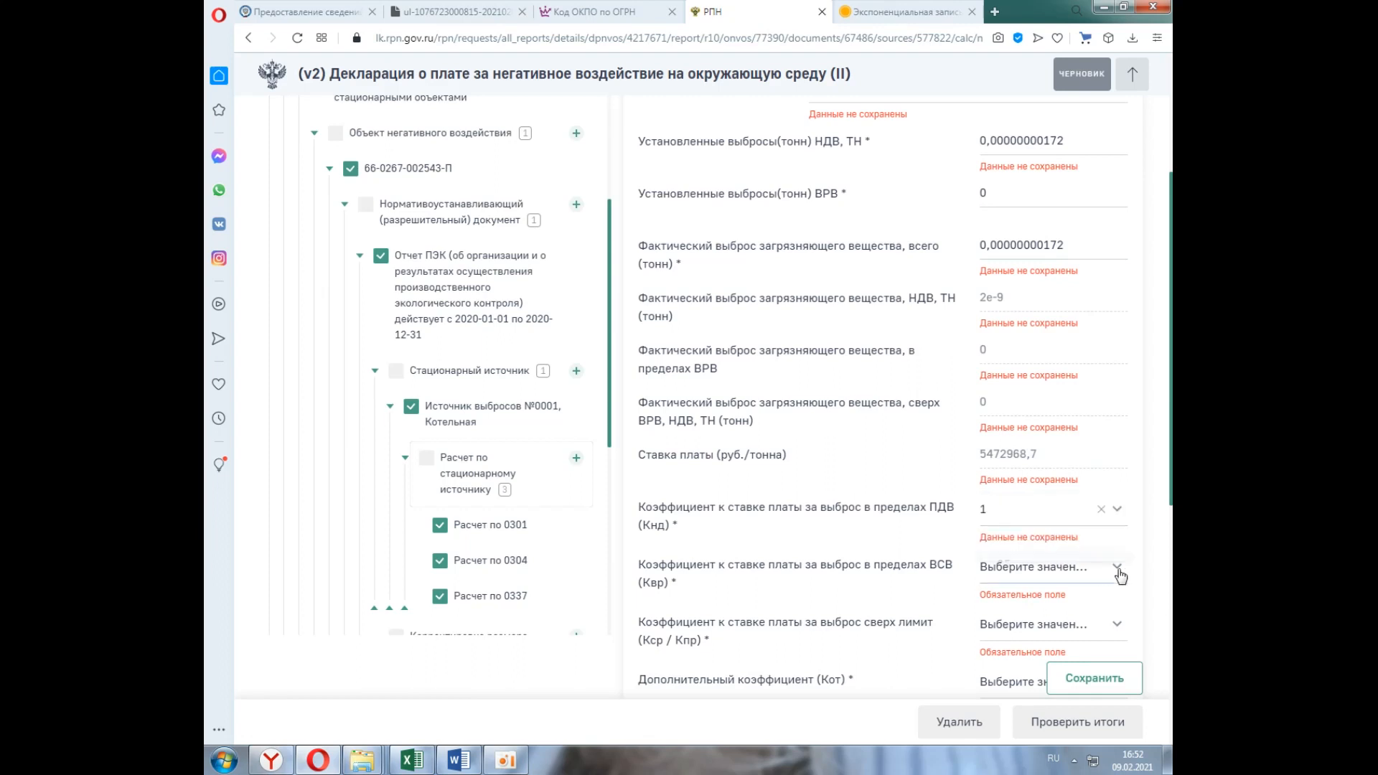
click(1073, 580)
scroll(1098, 567, down, 1)
click(1108, 557)
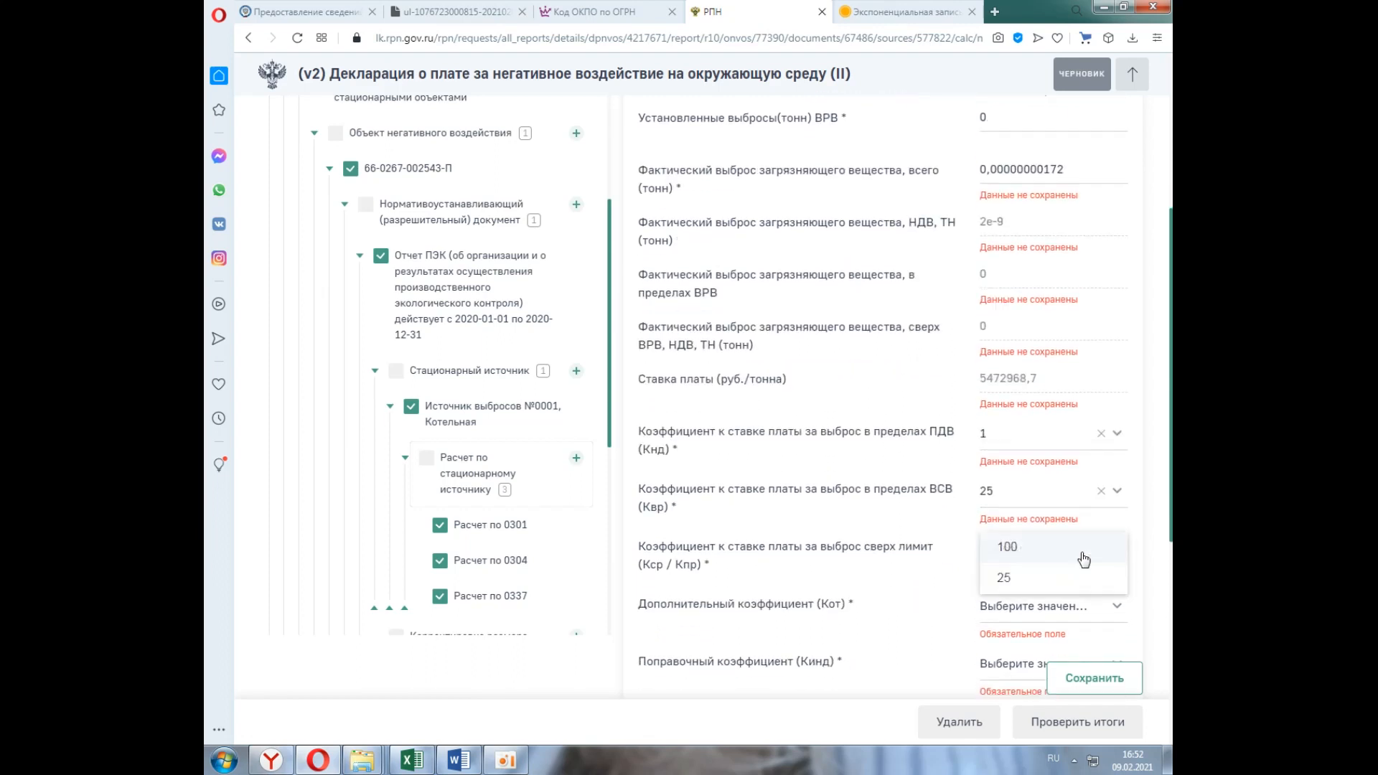
click(1062, 575)
Choose the additional Кот and correction Кинд coefficients for Бенз/а/пирен and save the calculation.
scroll(1118, 543, down, 2)
click(1119, 463)
click(1088, 486)
click(1117, 512)
click(1077, 526)
scroll(1076, 526, down, 2)
click(1107, 666)
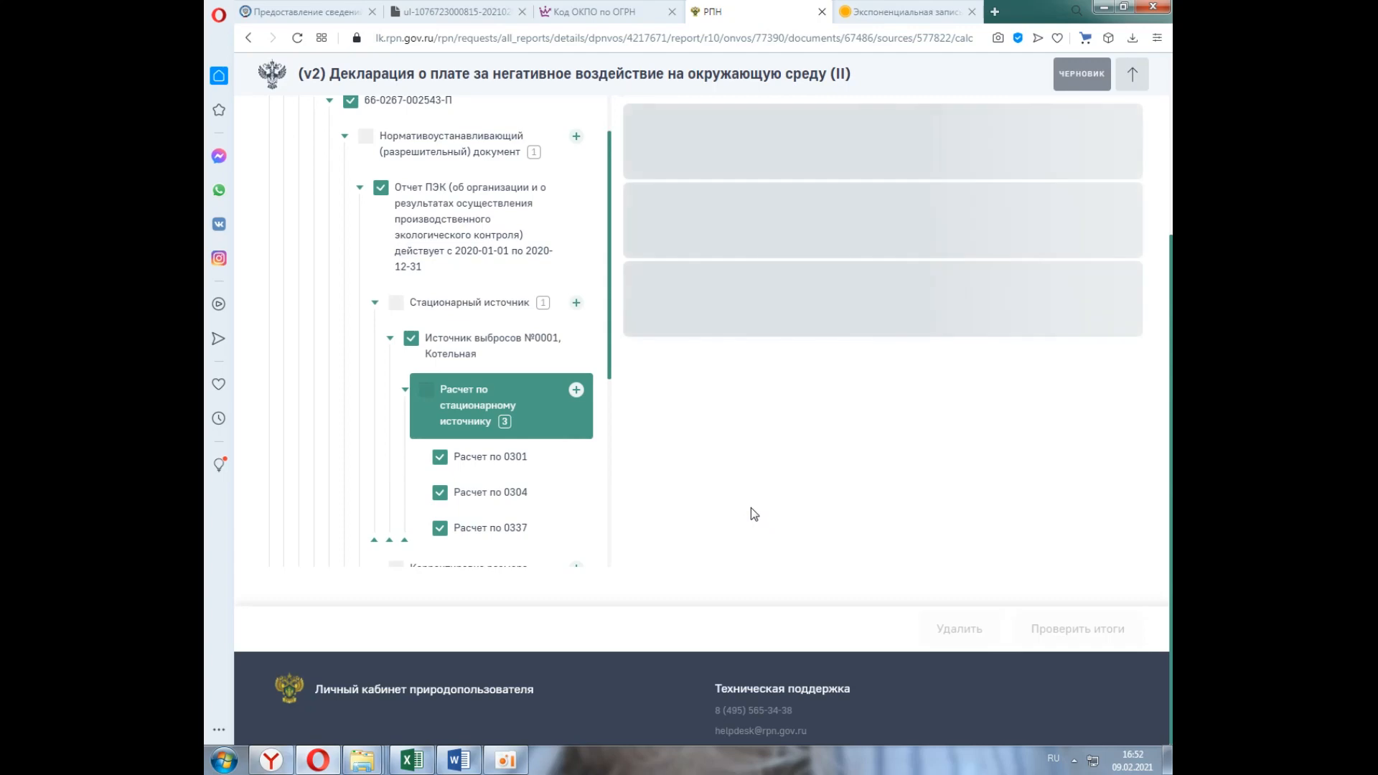
Mark section 1.1 on flare emissions within the permitted volume as not applicable (НЕТ) and save it.
scroll(524, 520, down, 3)
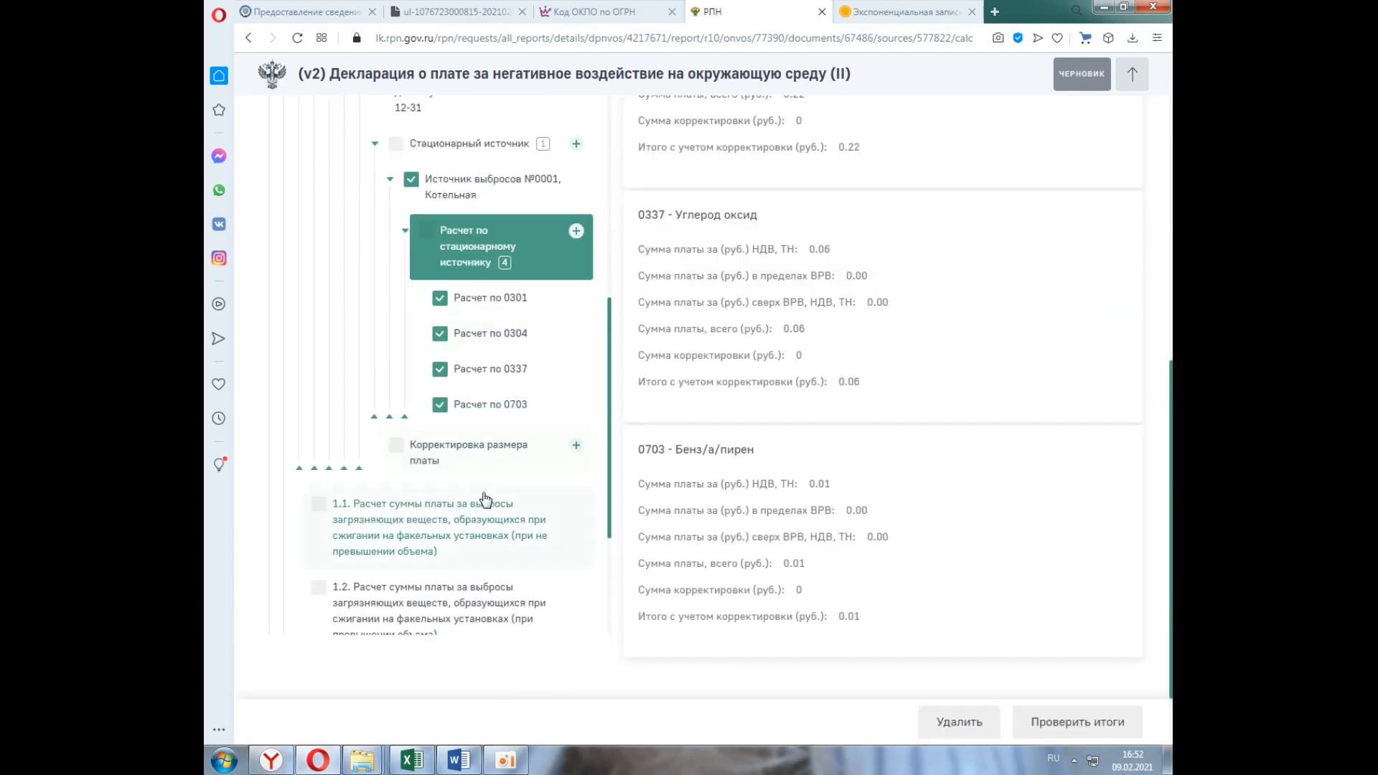
scroll(496, 506, down, 1)
click(459, 464)
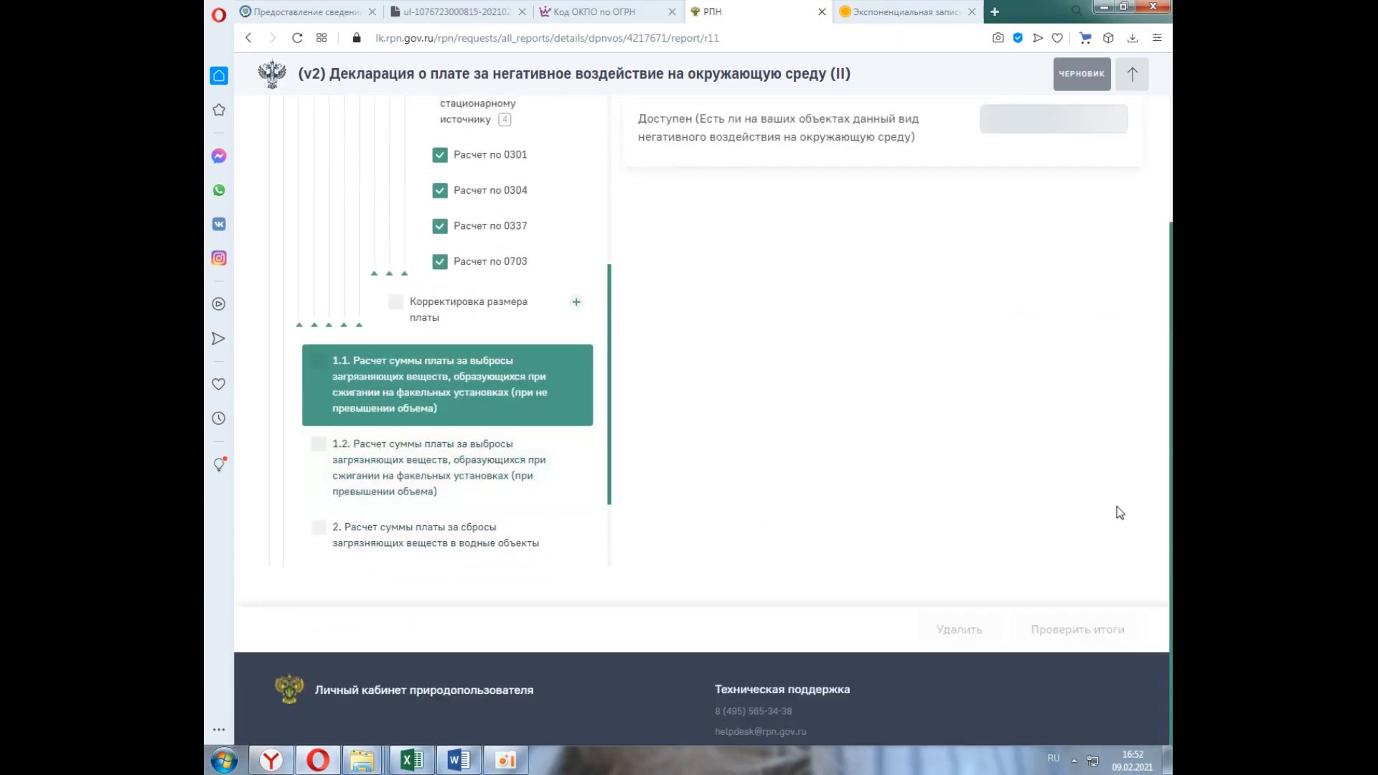
scroll(1060, 375, up, 2)
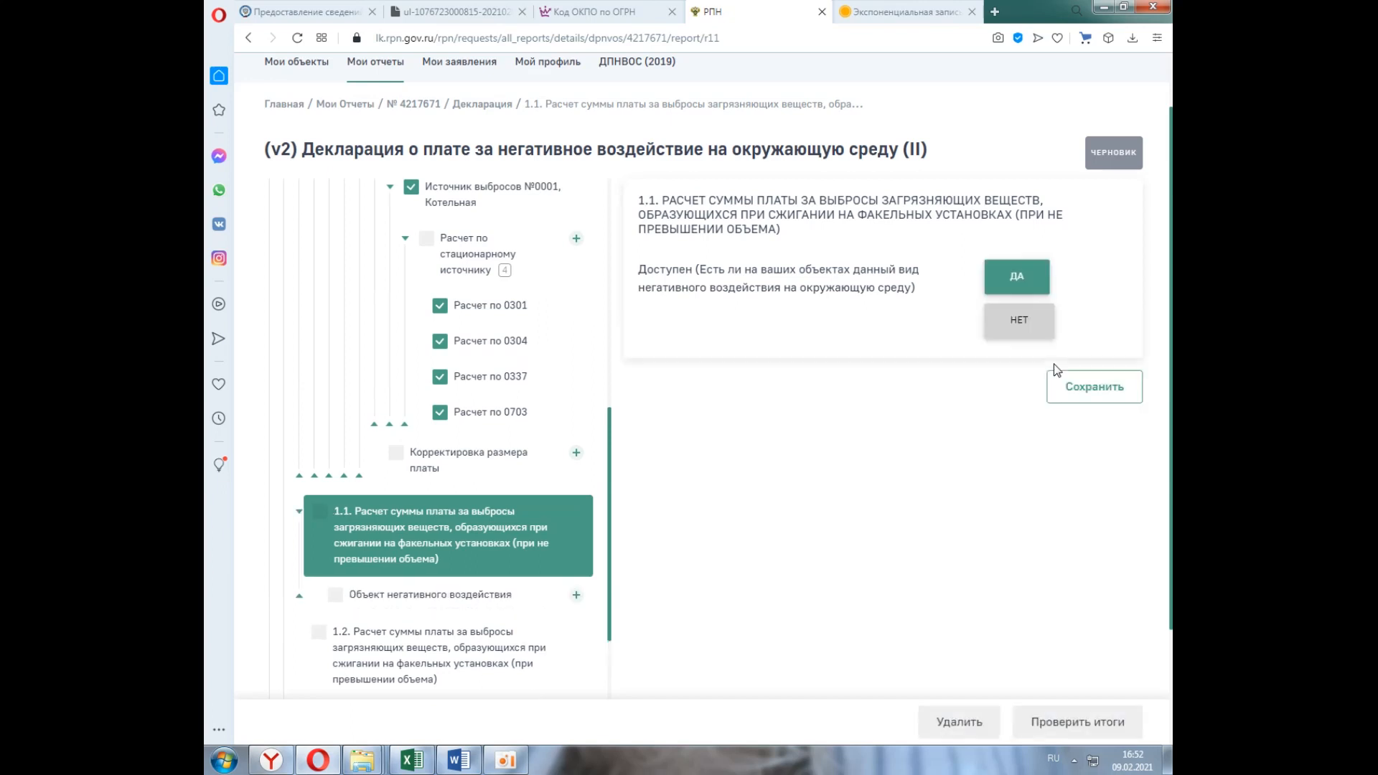
click(1020, 321)
click(1084, 393)
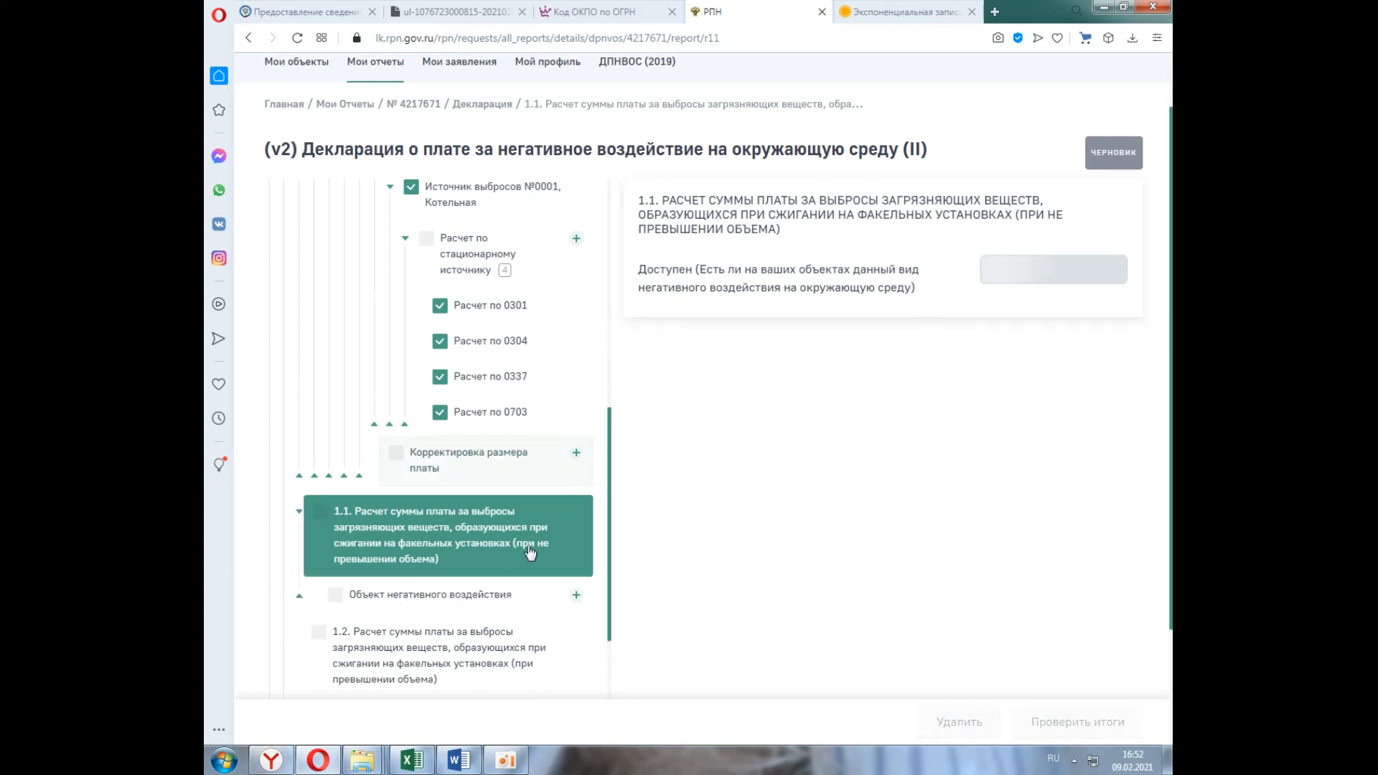
Mark section 1.2 on flare emissions exceeding the permitted volume as not applicable (НЕТ) and save it.
scroll(489, 569, down, 2)
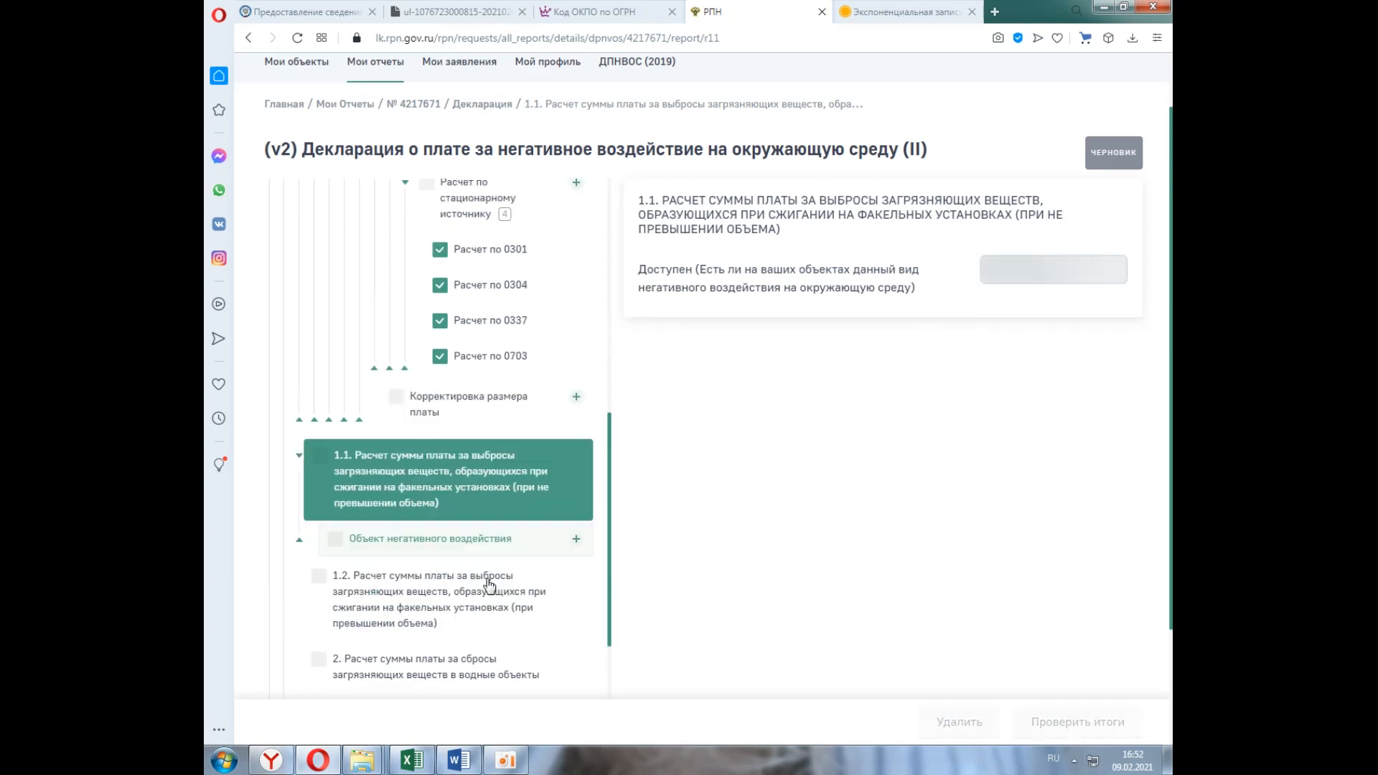
click(467, 520)
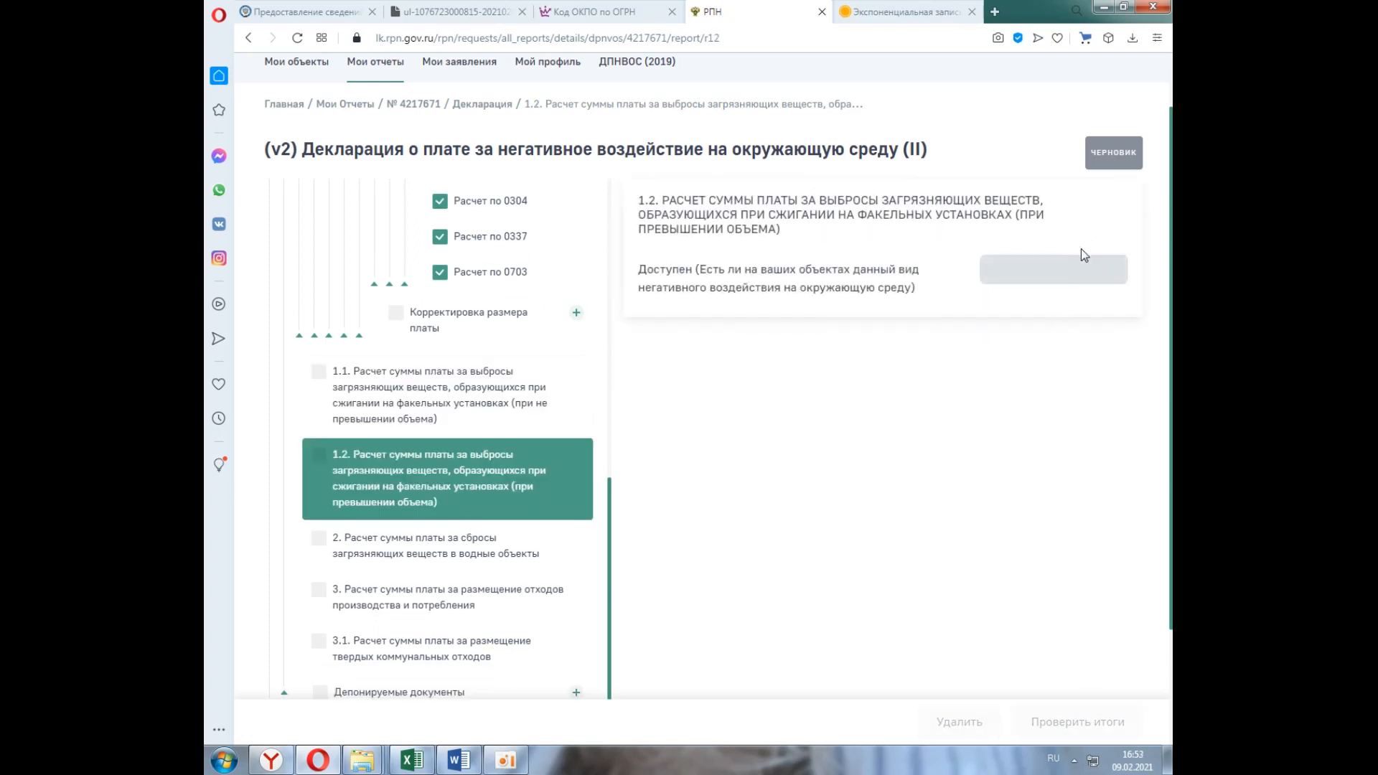
click(1037, 322)
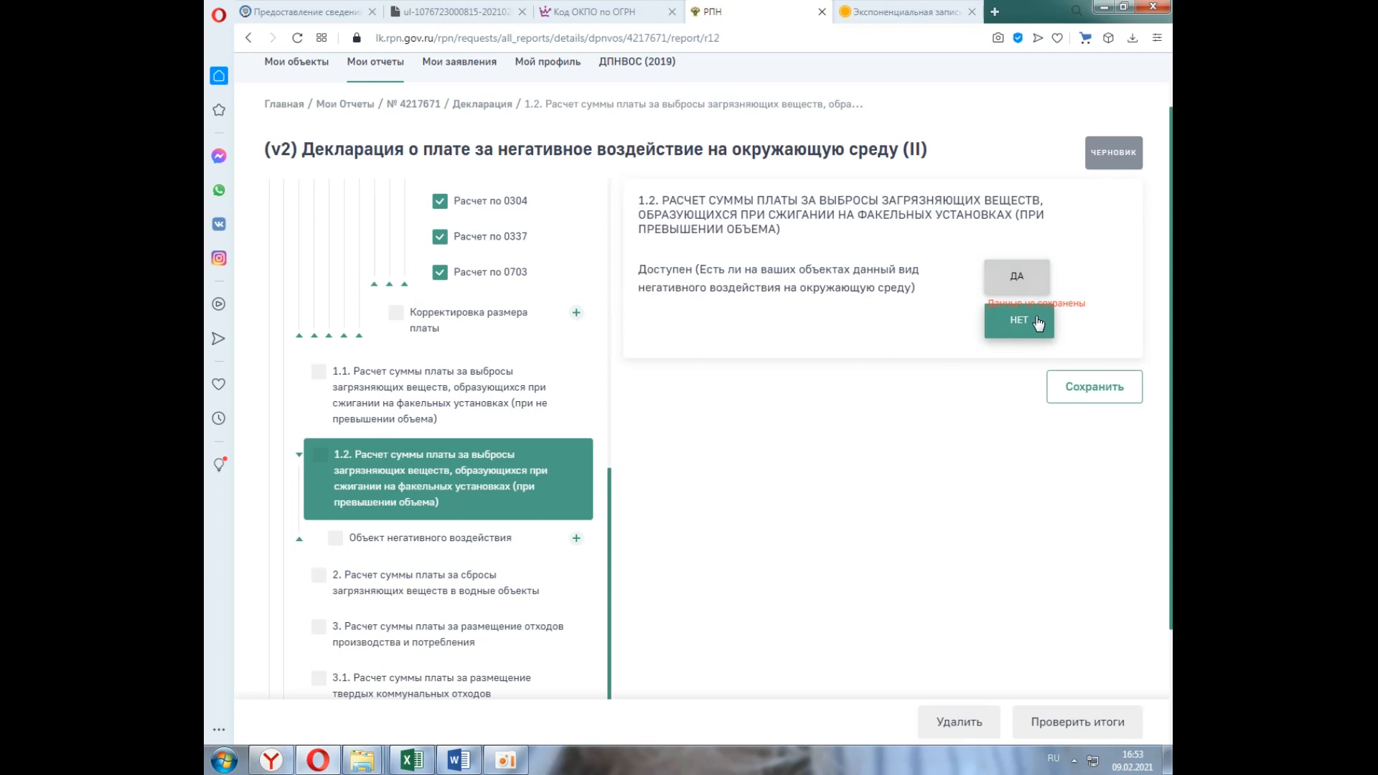
click(1095, 390)
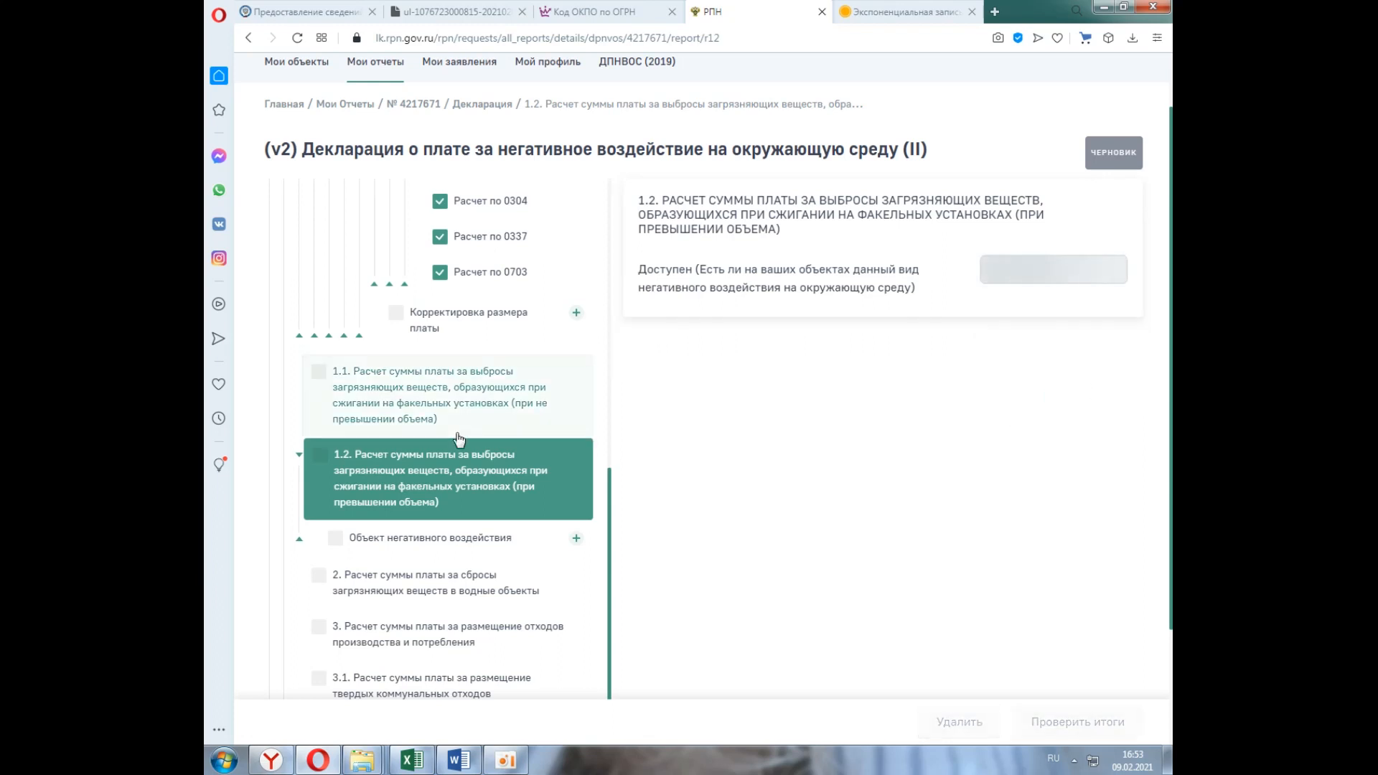
Mark section 2 on pollutant discharges into water bodies as not applicable (НЕТ) and save it.
scroll(463, 434, down, 3)
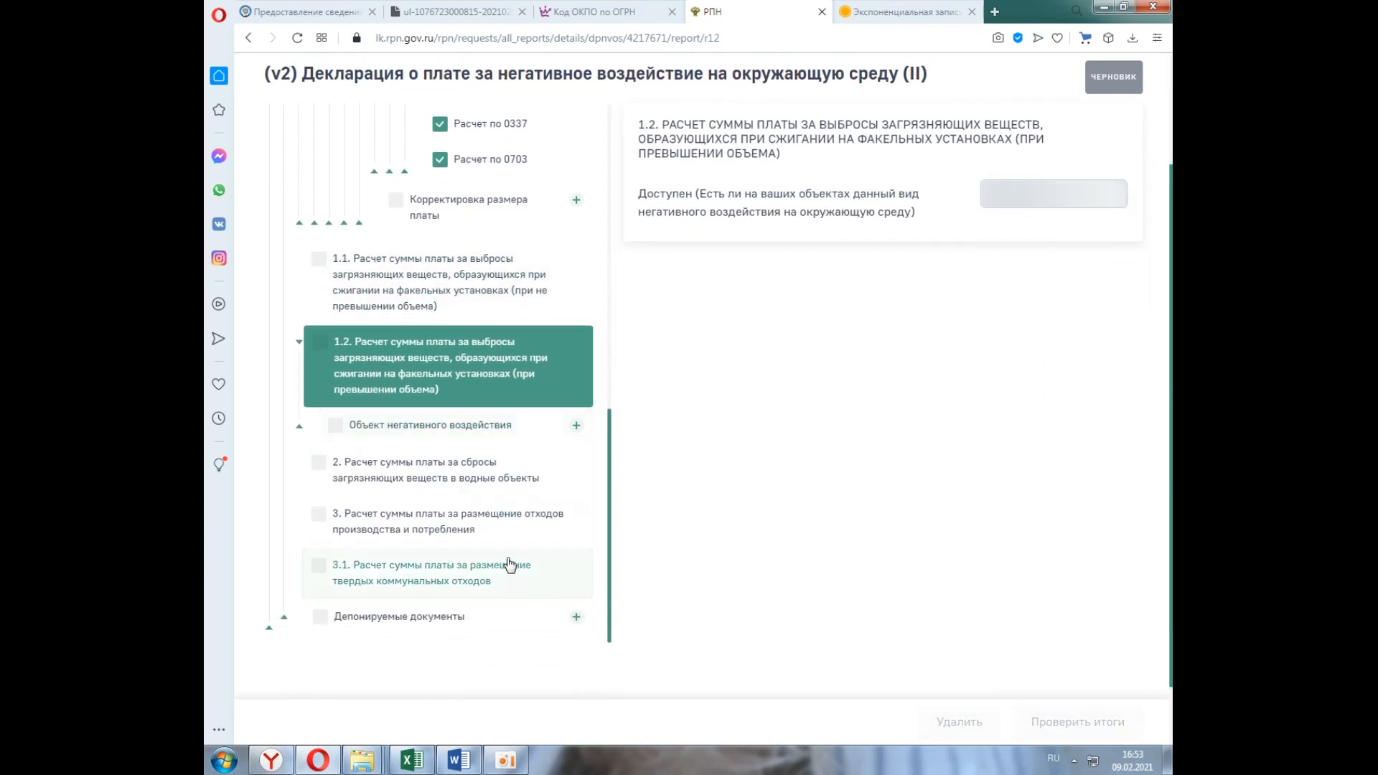
click(445, 476)
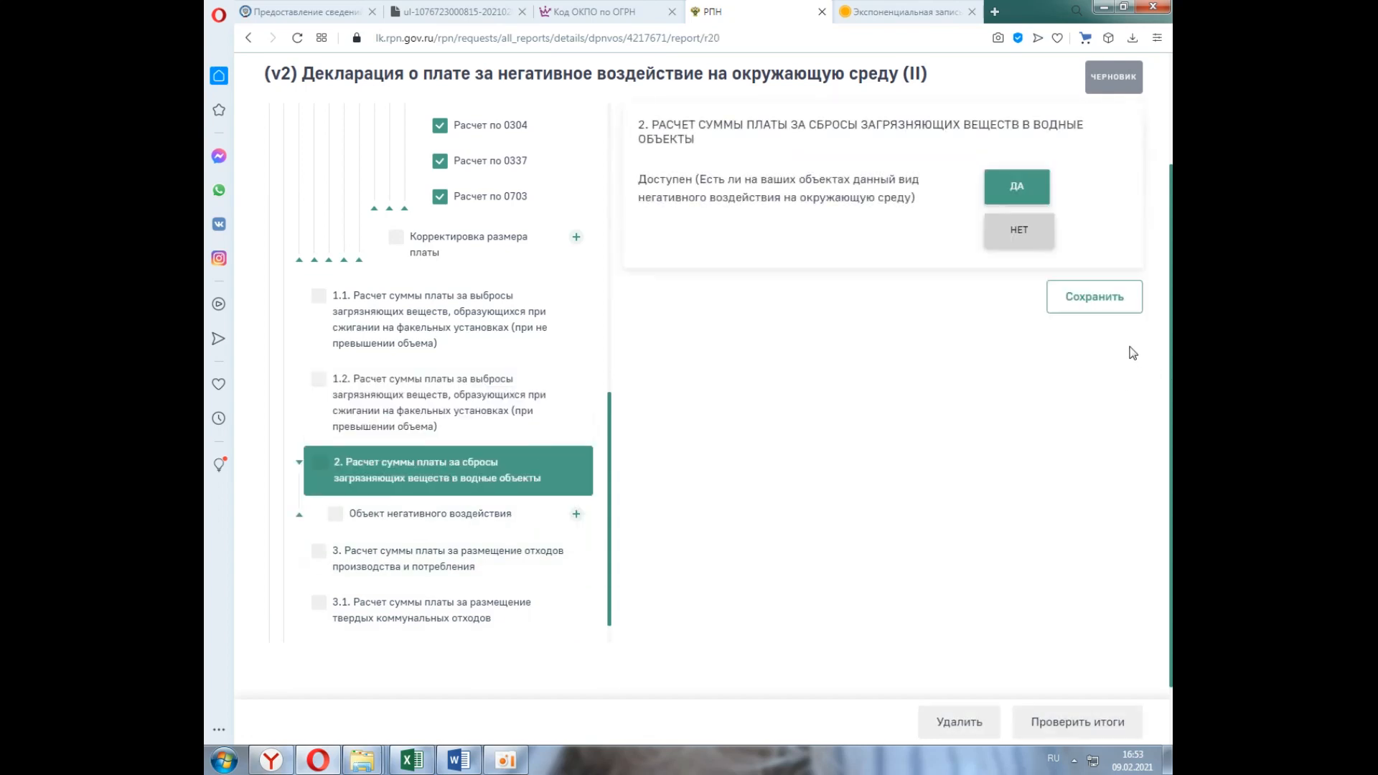
click(1023, 230)
click(1098, 301)
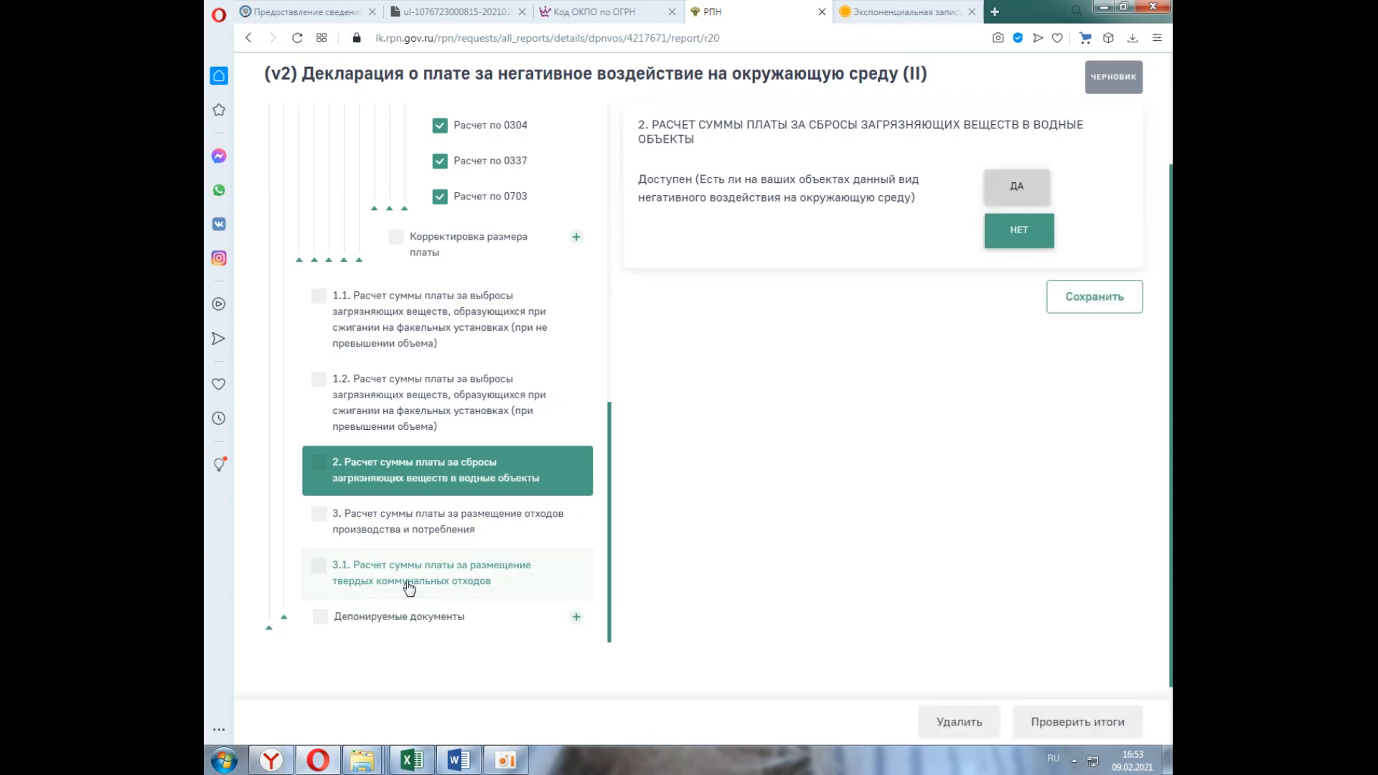
click(406, 528)
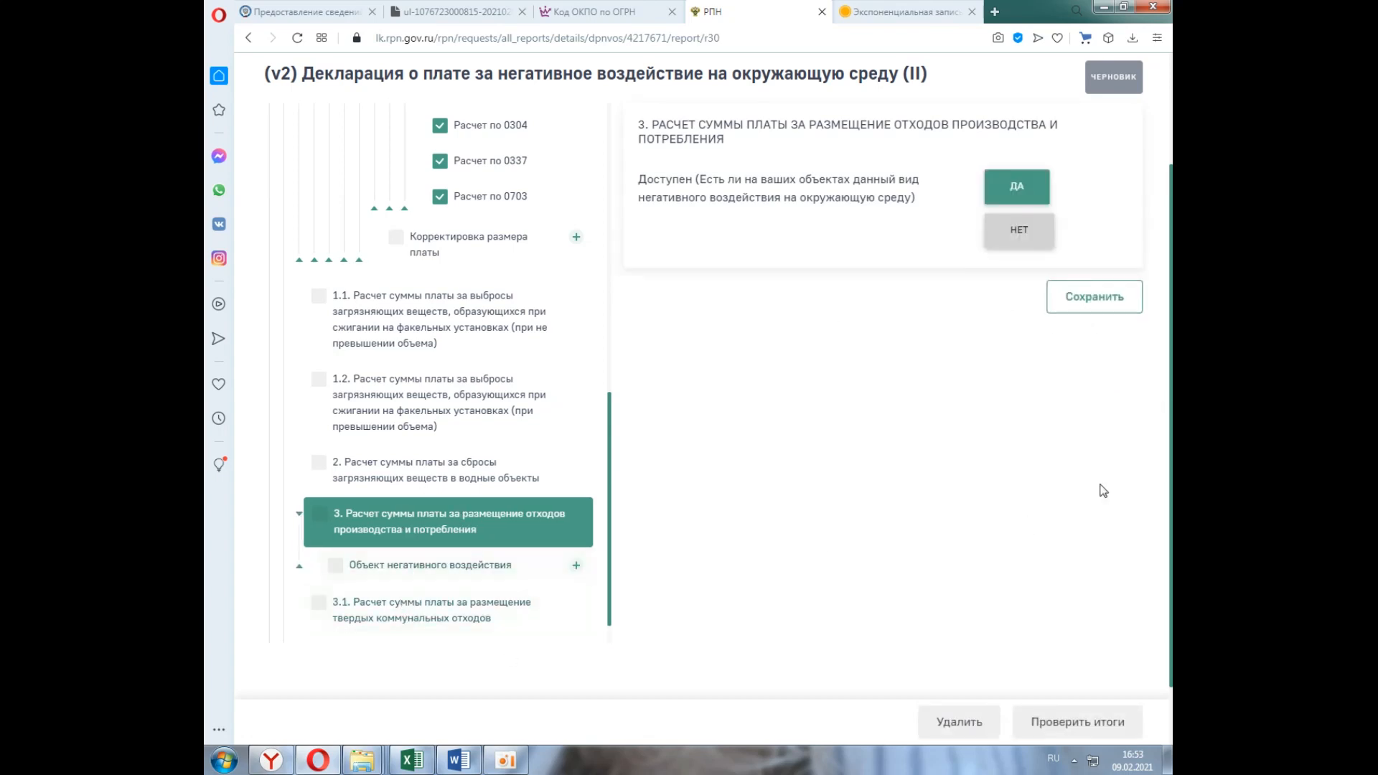
click(431, 570)
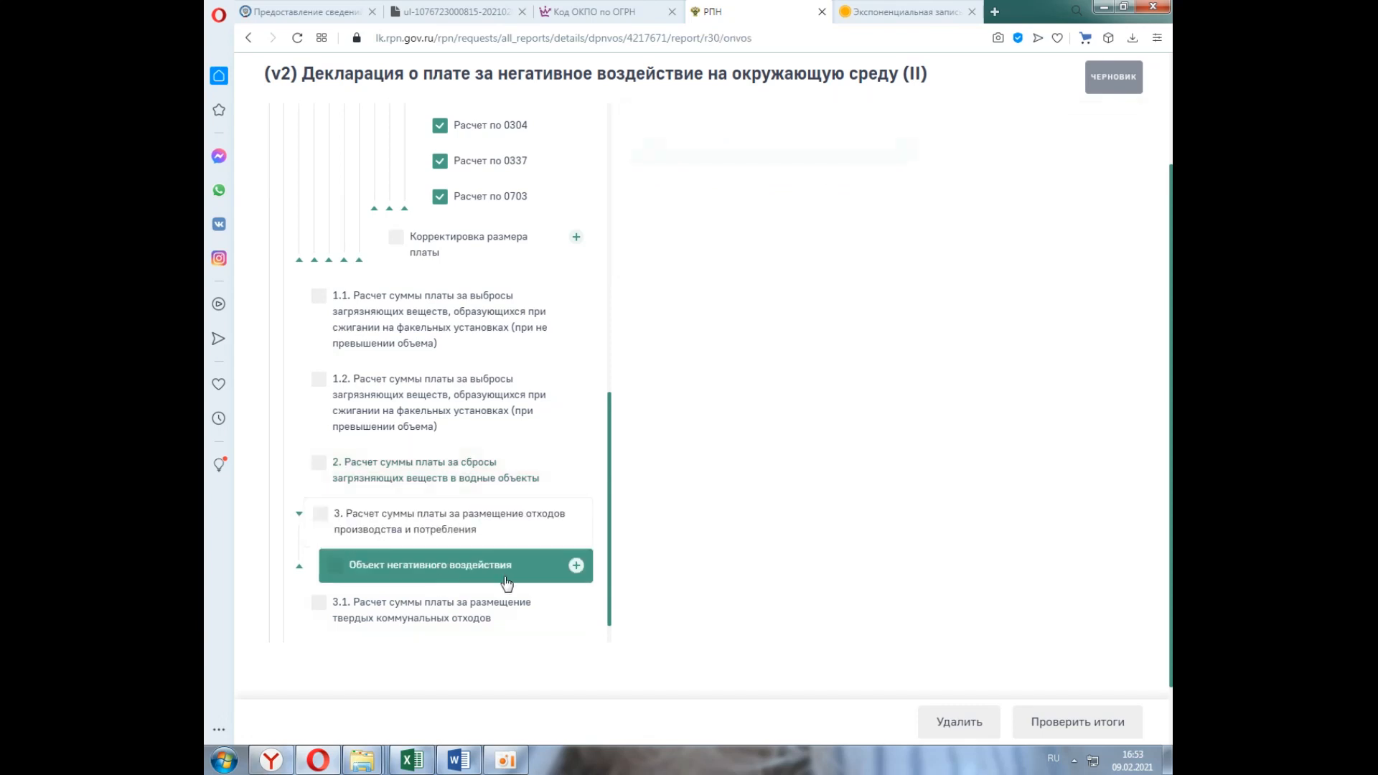
click(717, 145)
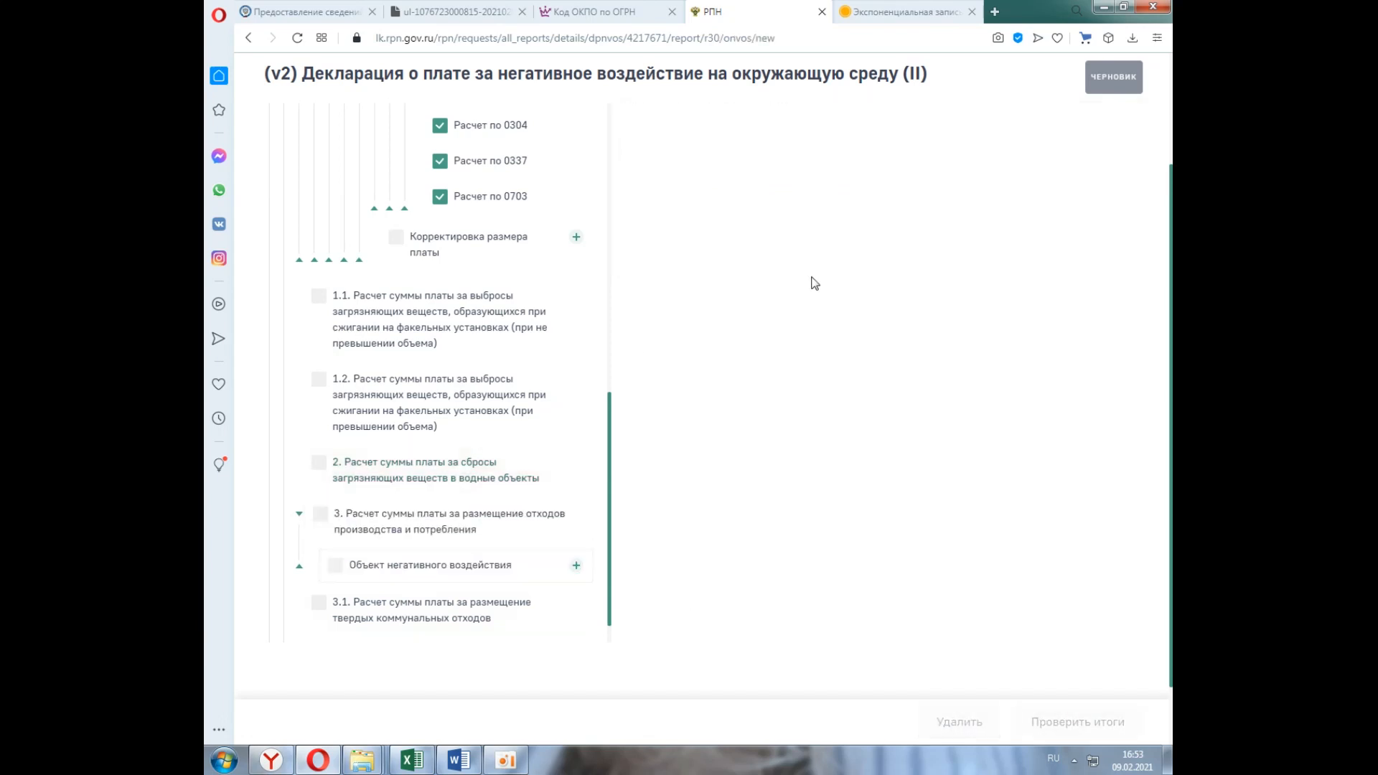
click(882, 216)
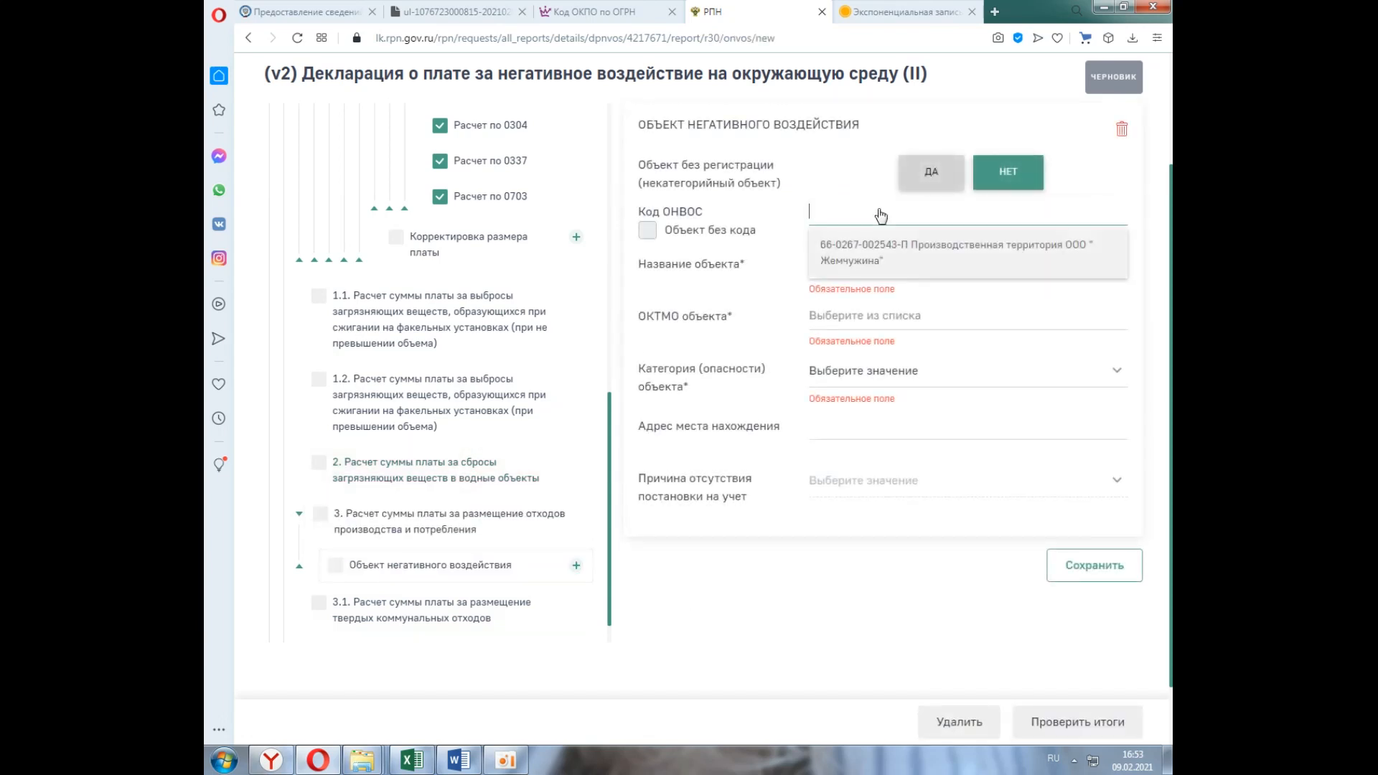
click(892, 260)
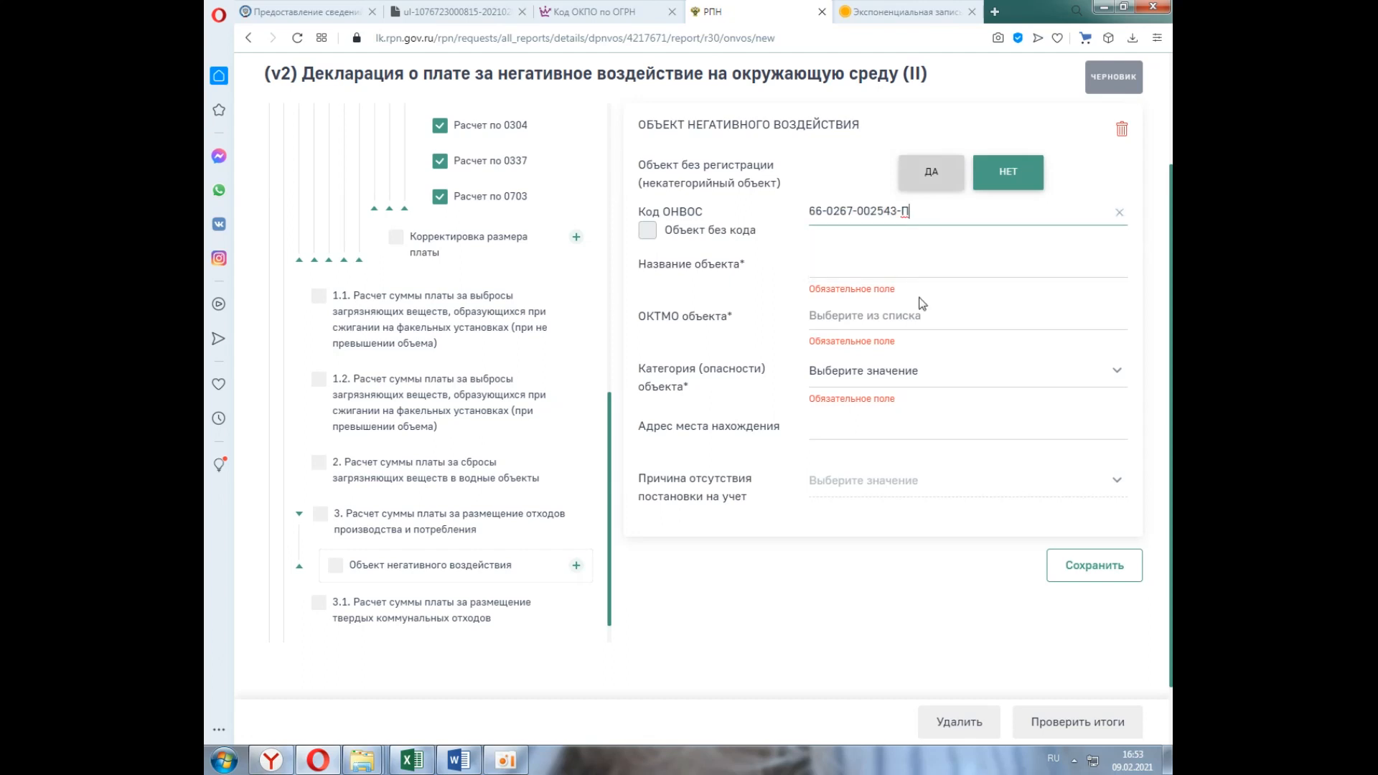
click(930, 217)
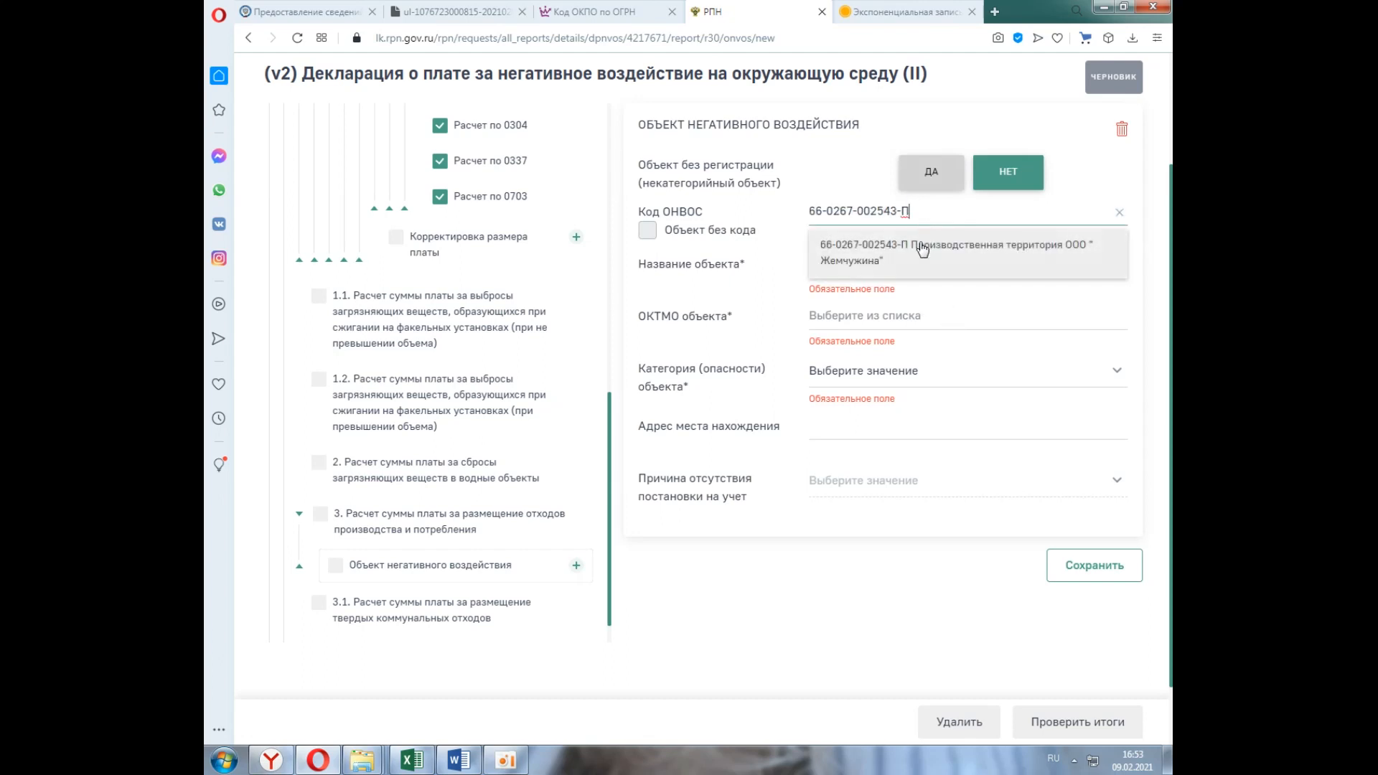
click(926, 257)
click(1109, 571)
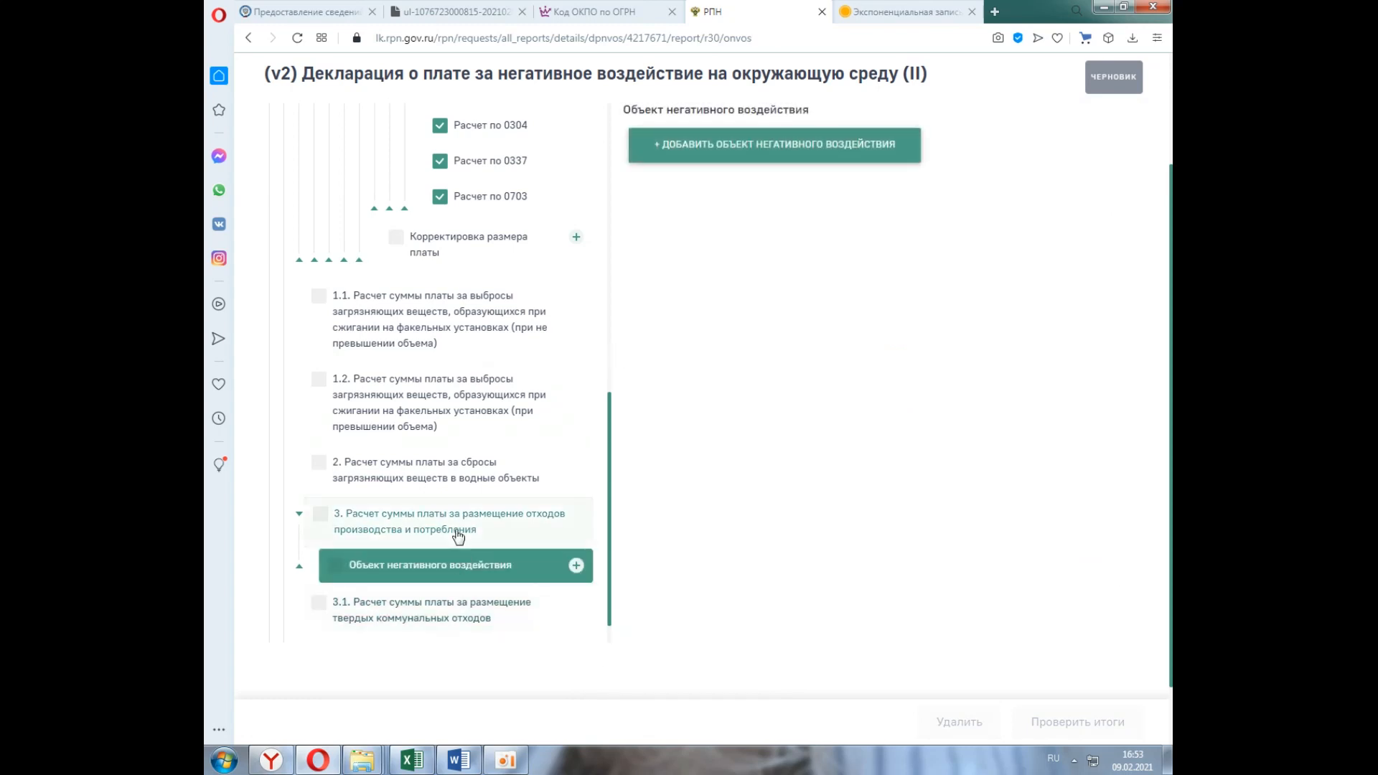
click(431, 565)
click(422, 574)
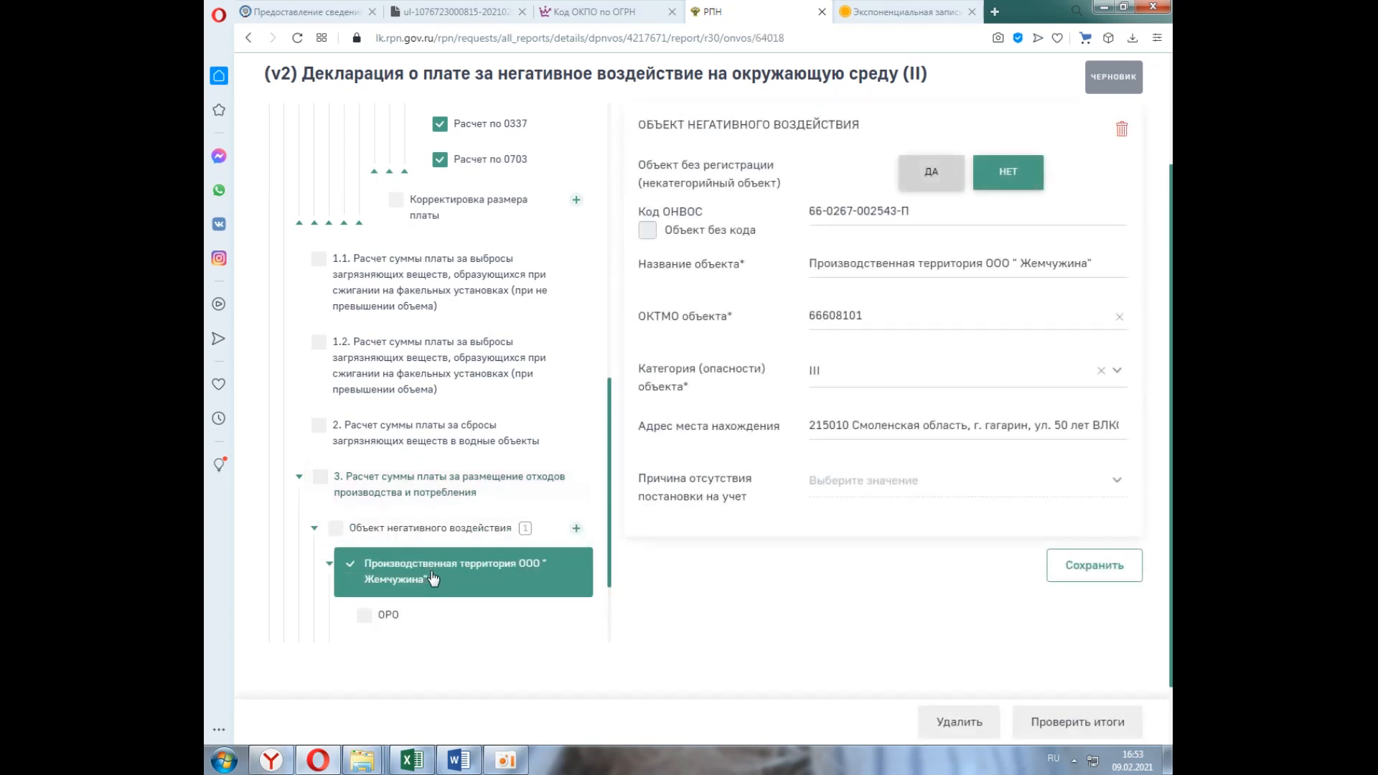
scroll(420, 568, down, 1)
click(416, 553)
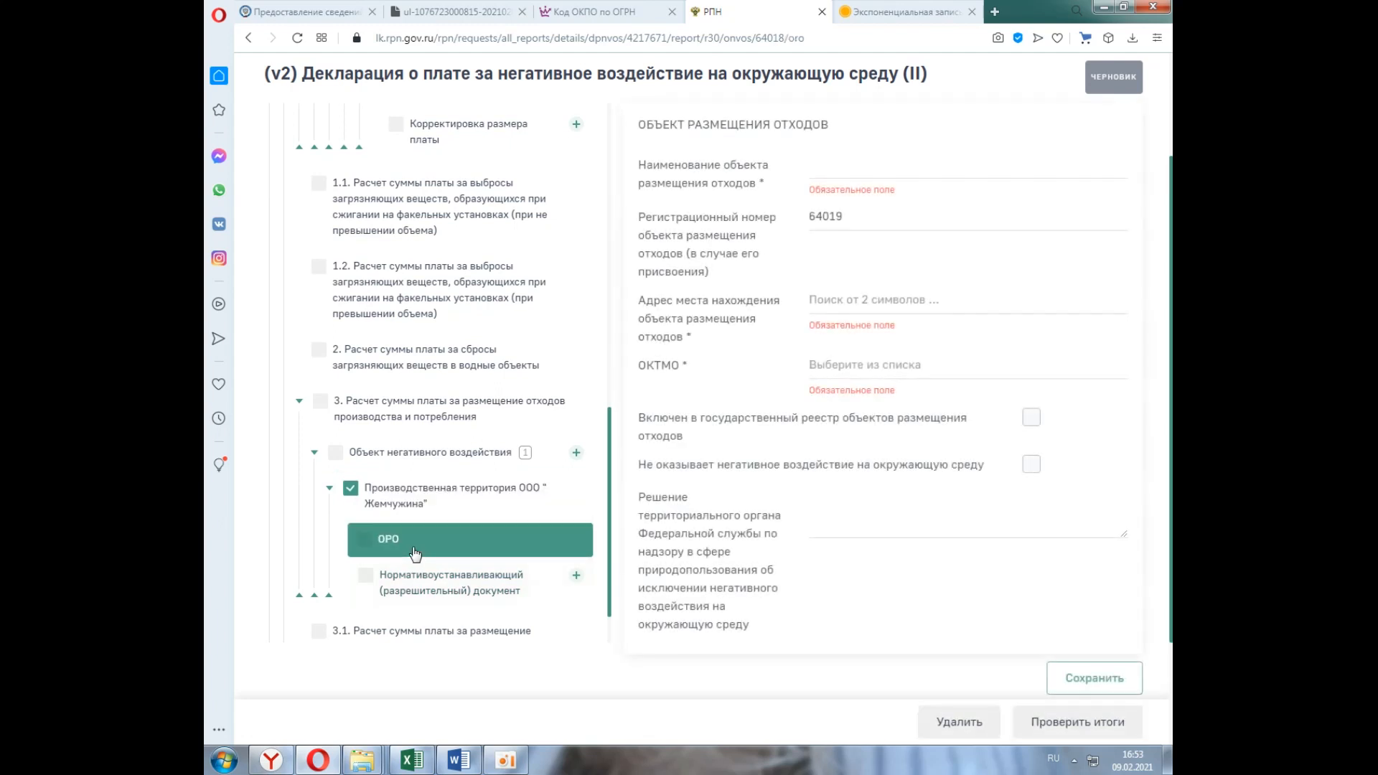
click(864, 173)
text(Полигон ТКО)
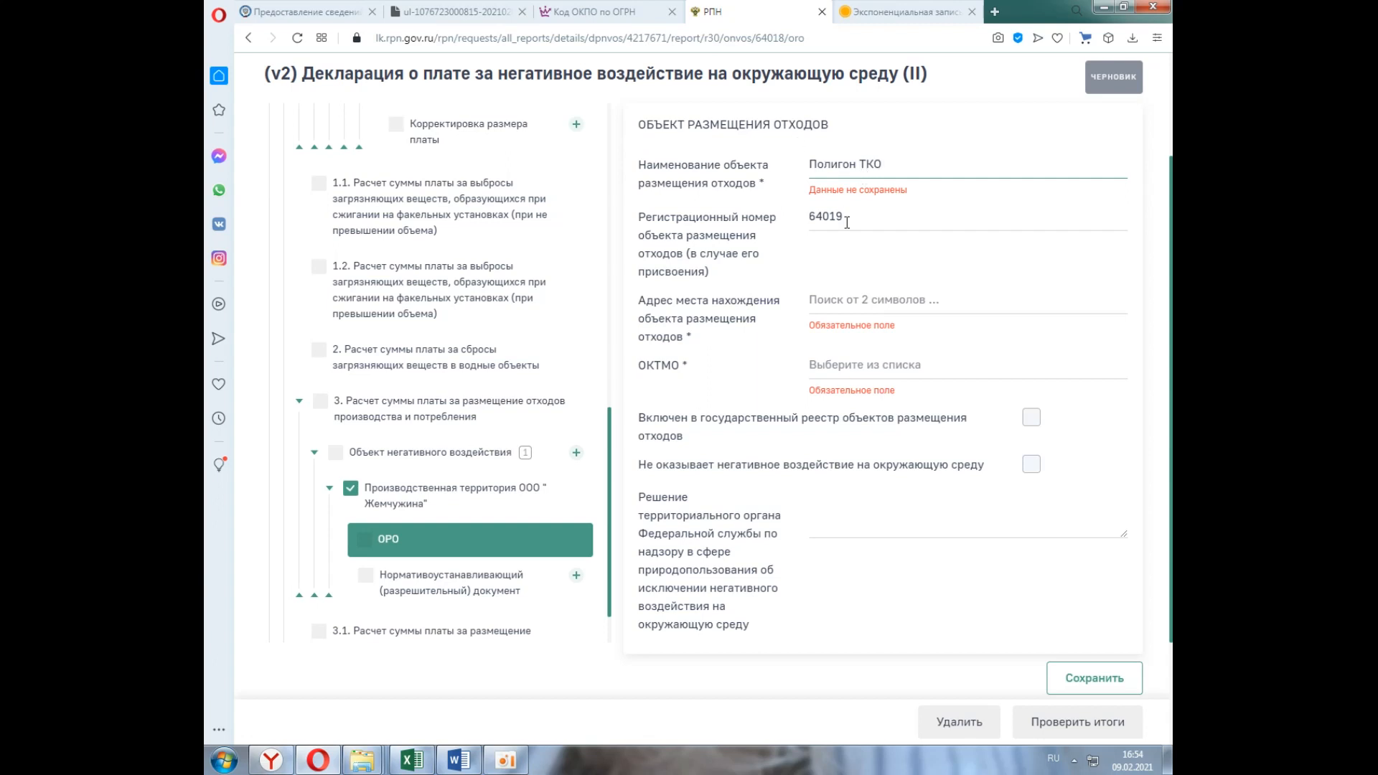
drag(847, 222, 803, 213)
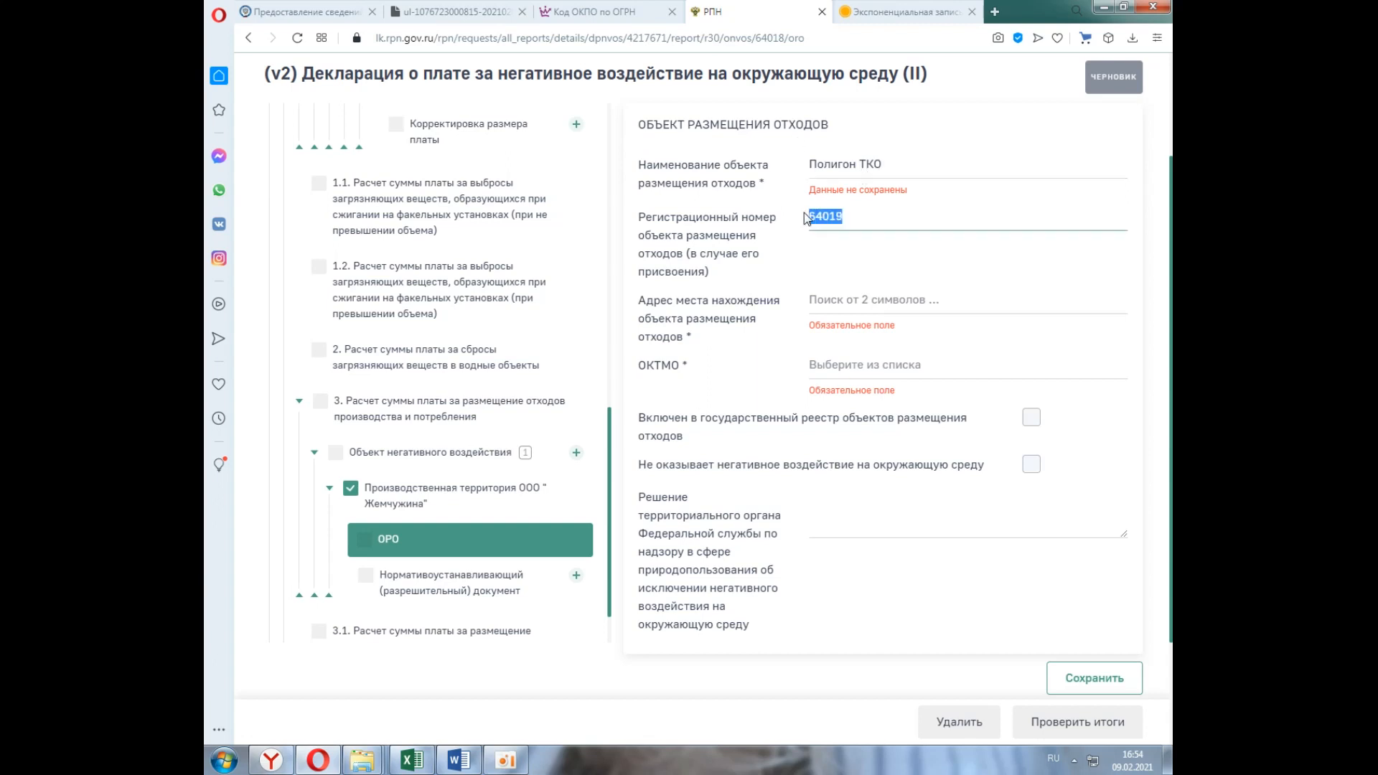
text(66-0267-00008)
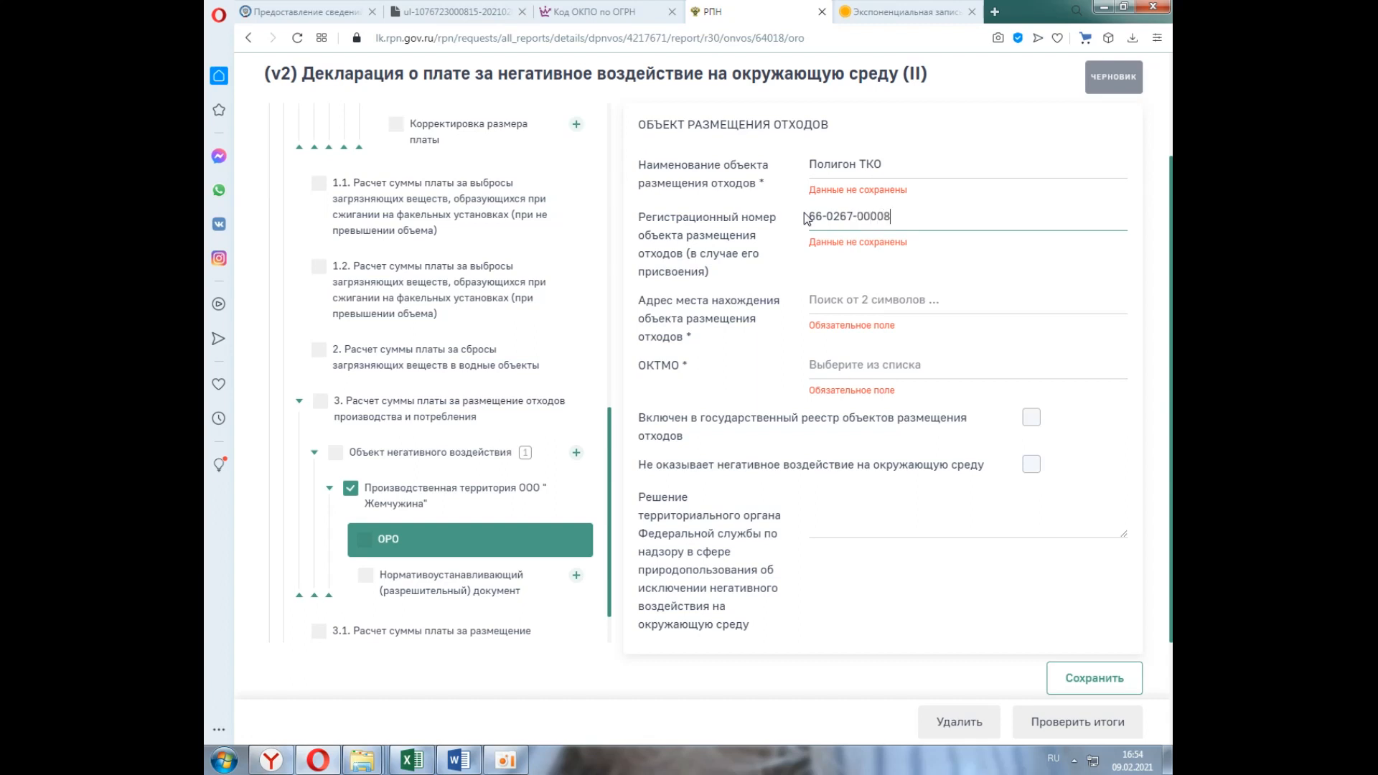
Set the landfill's location to Смоленская обл, Смоленский р-н, mark it as included in the state register and save the ОРО form.
click(868, 307)
text(Смоленская обл, Смоленский р-н)
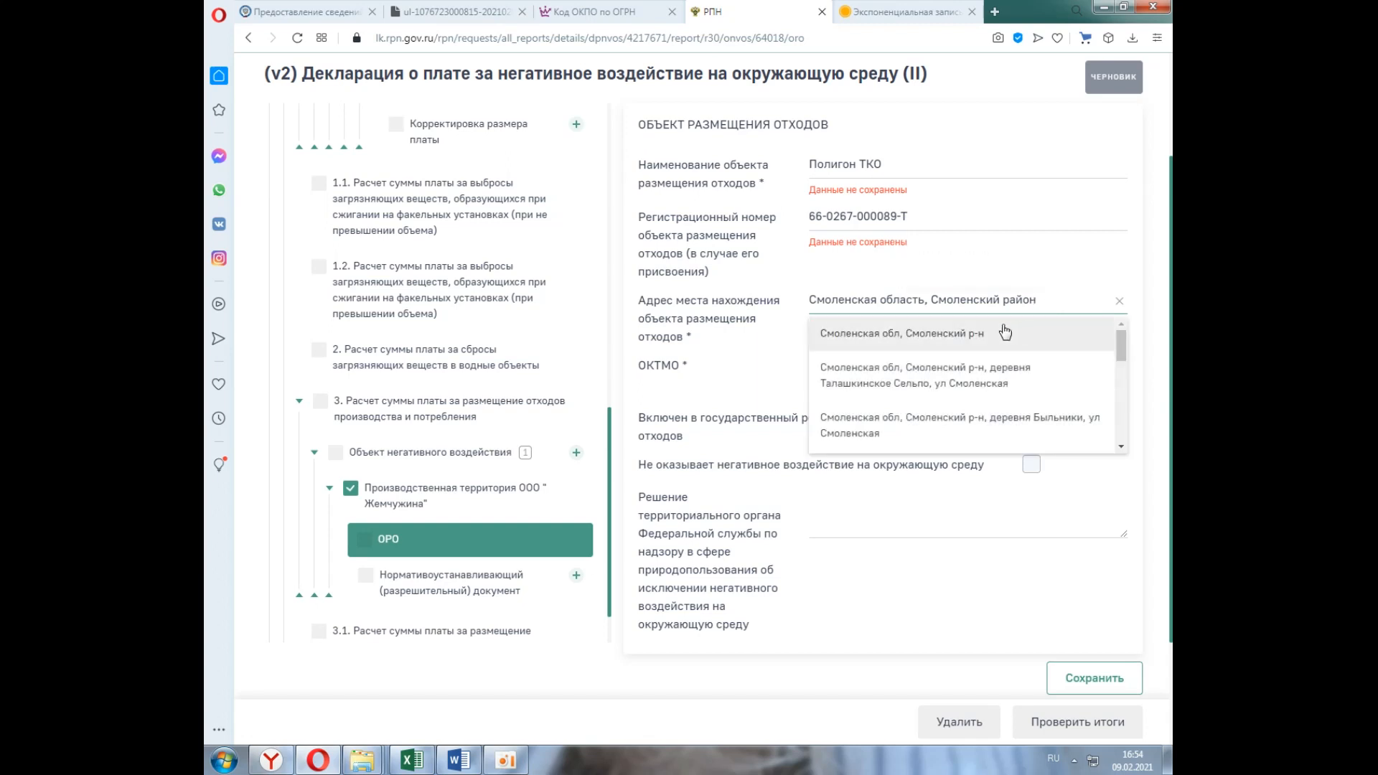
click(1055, 328)
click(1030, 422)
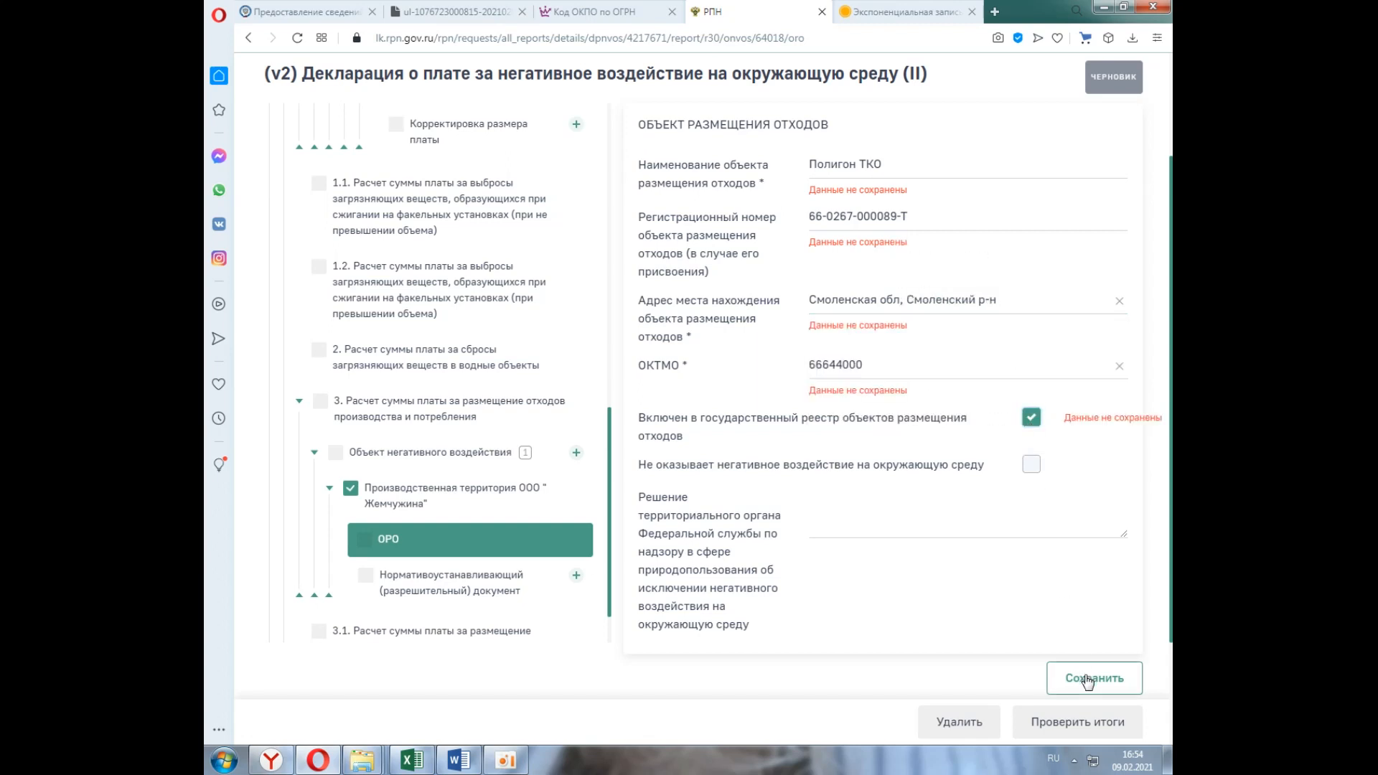
click(1085, 678)
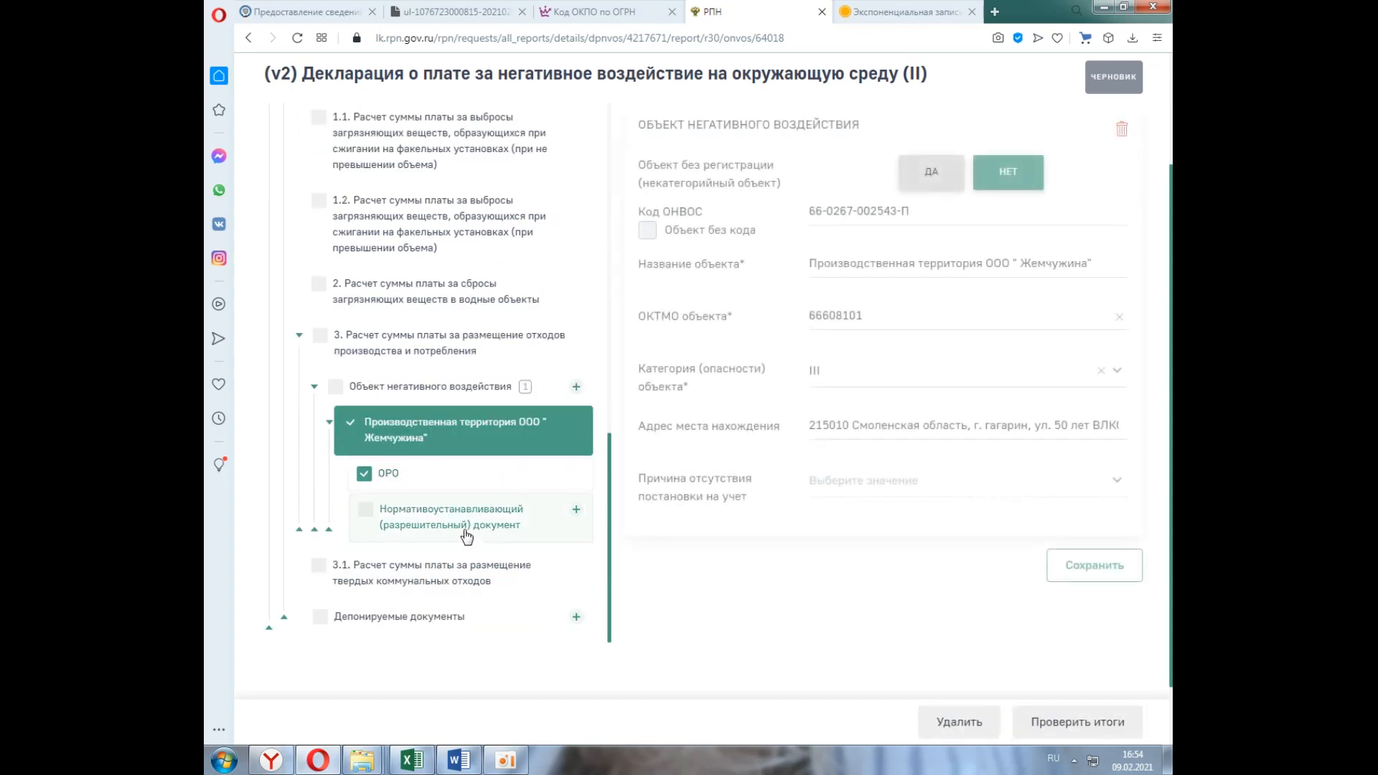
Add a permit document to the section 3 object with type Отчет ПЭК, number б/н and date 18.02.2021.
click(465, 528)
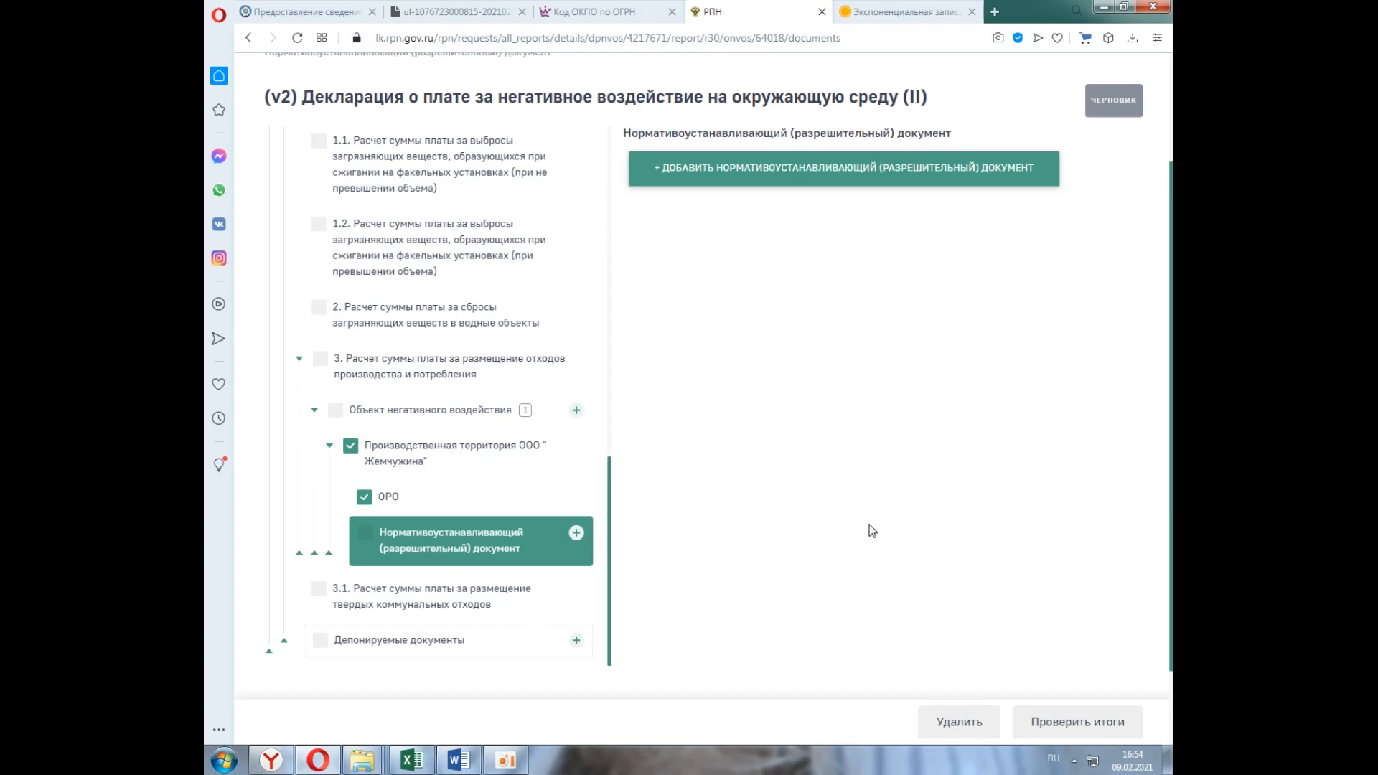
click(783, 168)
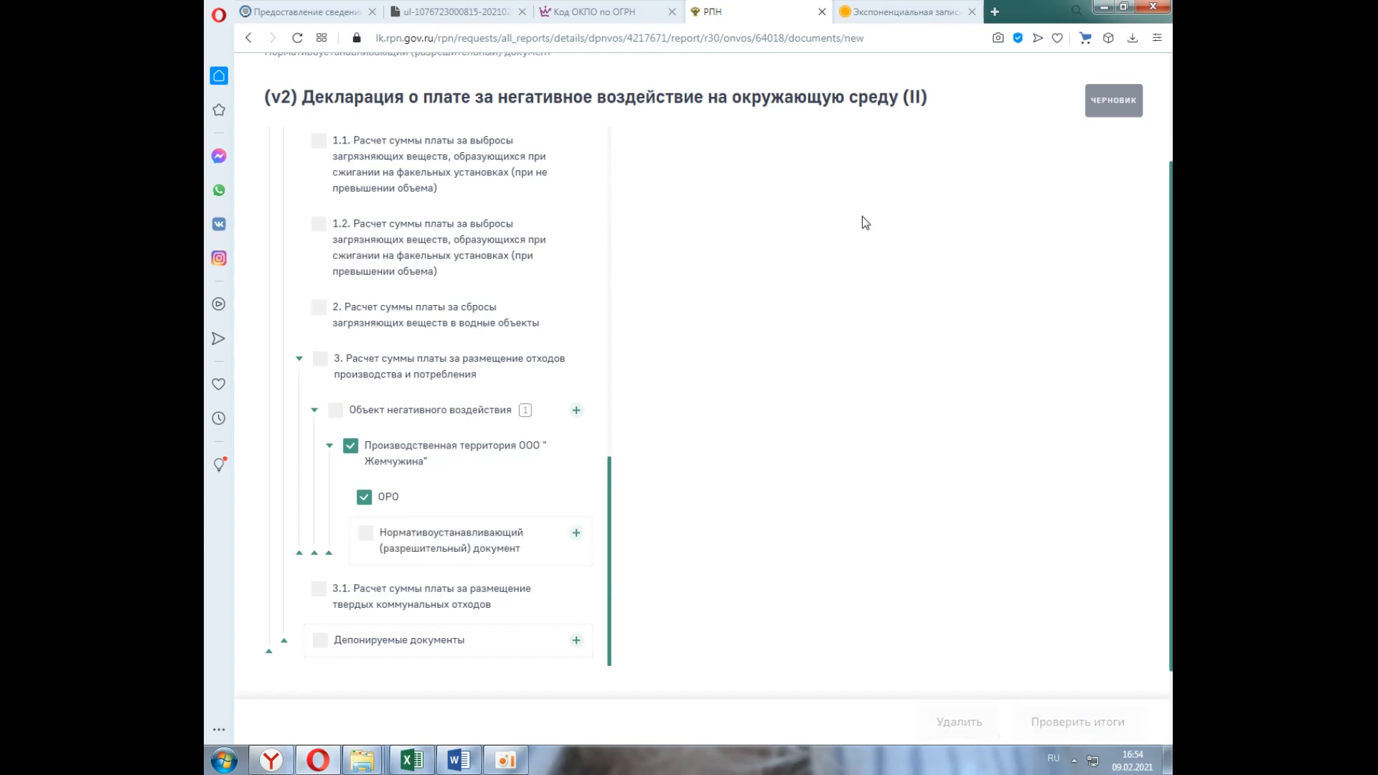
click(936, 194)
scroll(959, 248, down, 3)
click(966, 268)
click(883, 251)
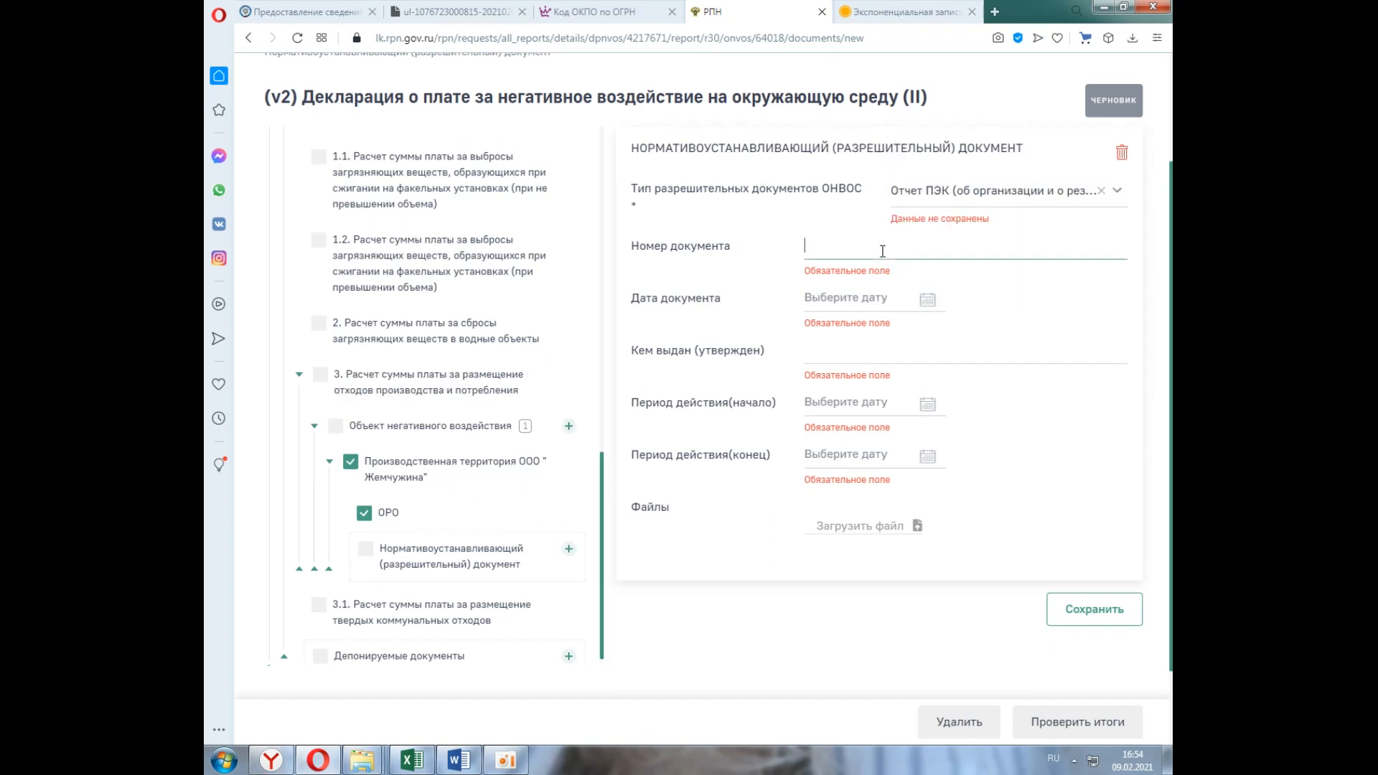
text(6)
click(857, 299)
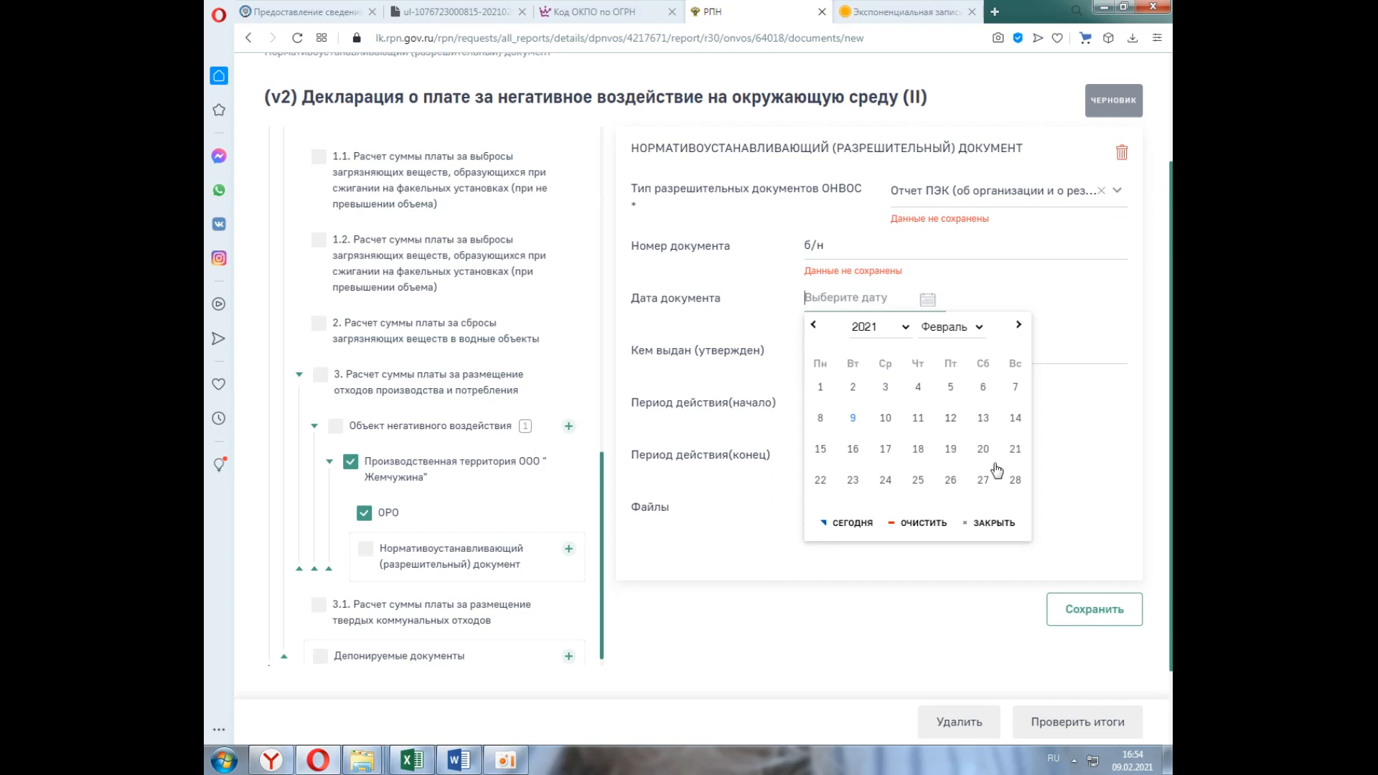
click(918, 450)
Enter Департамент Смоленской области по природным ресурсам и экологии as the authority that issued the permit document.
text(Департамент)
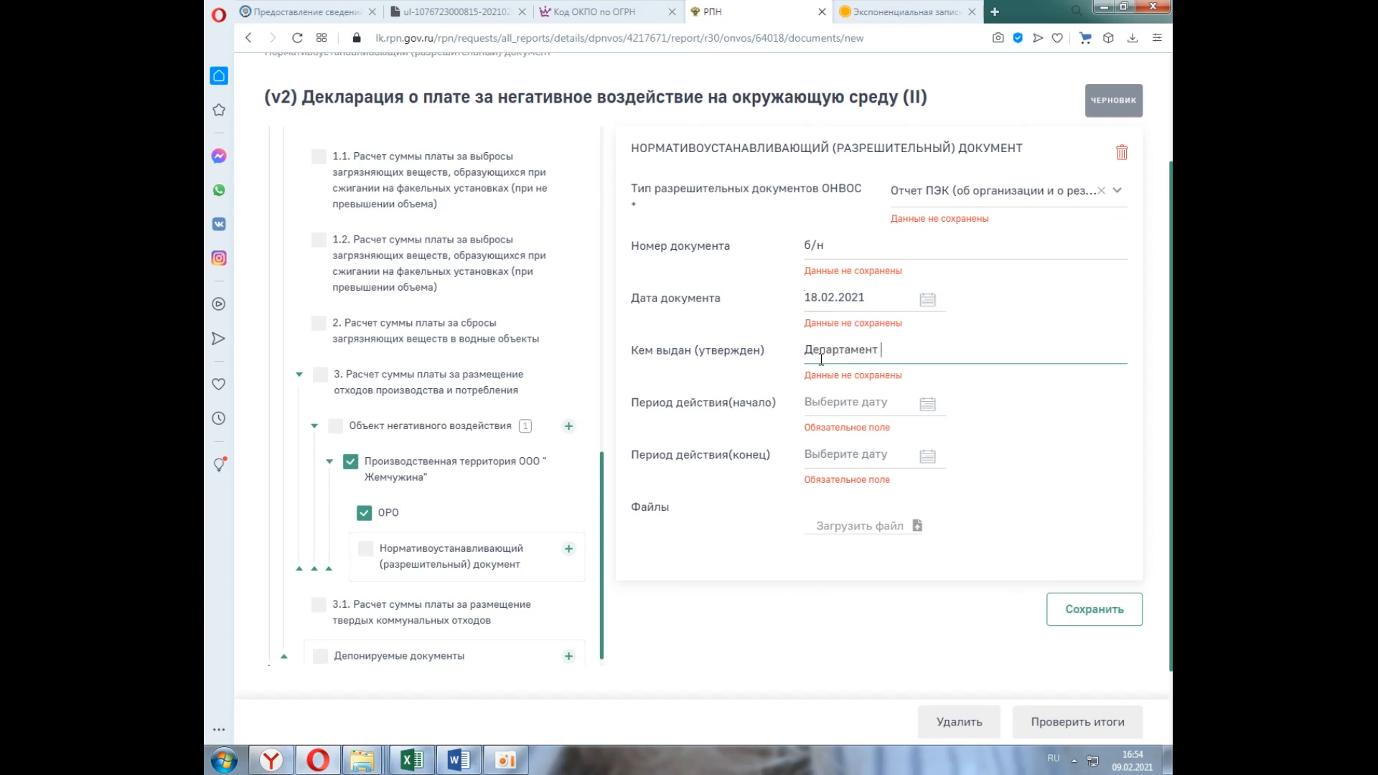
text( СМоленской области по природным ресу)
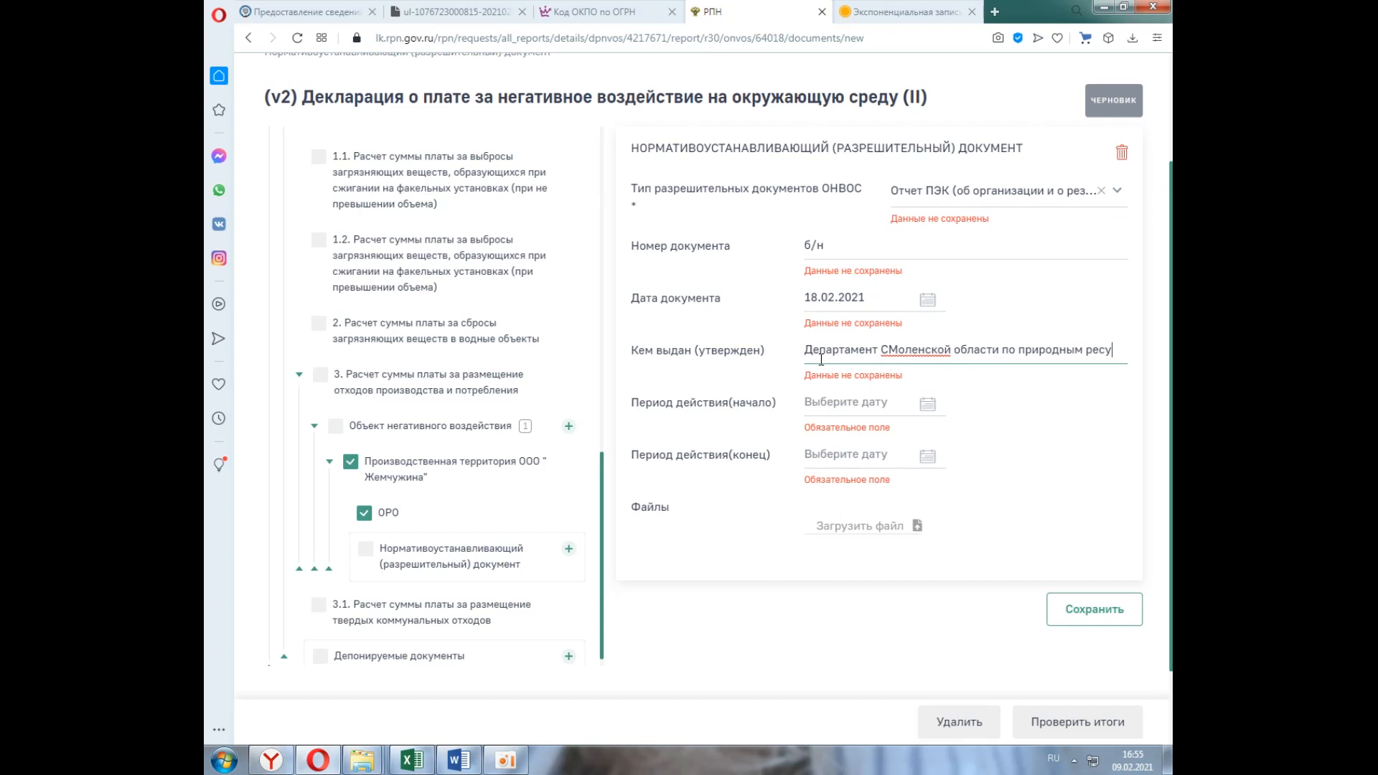
text(сам)
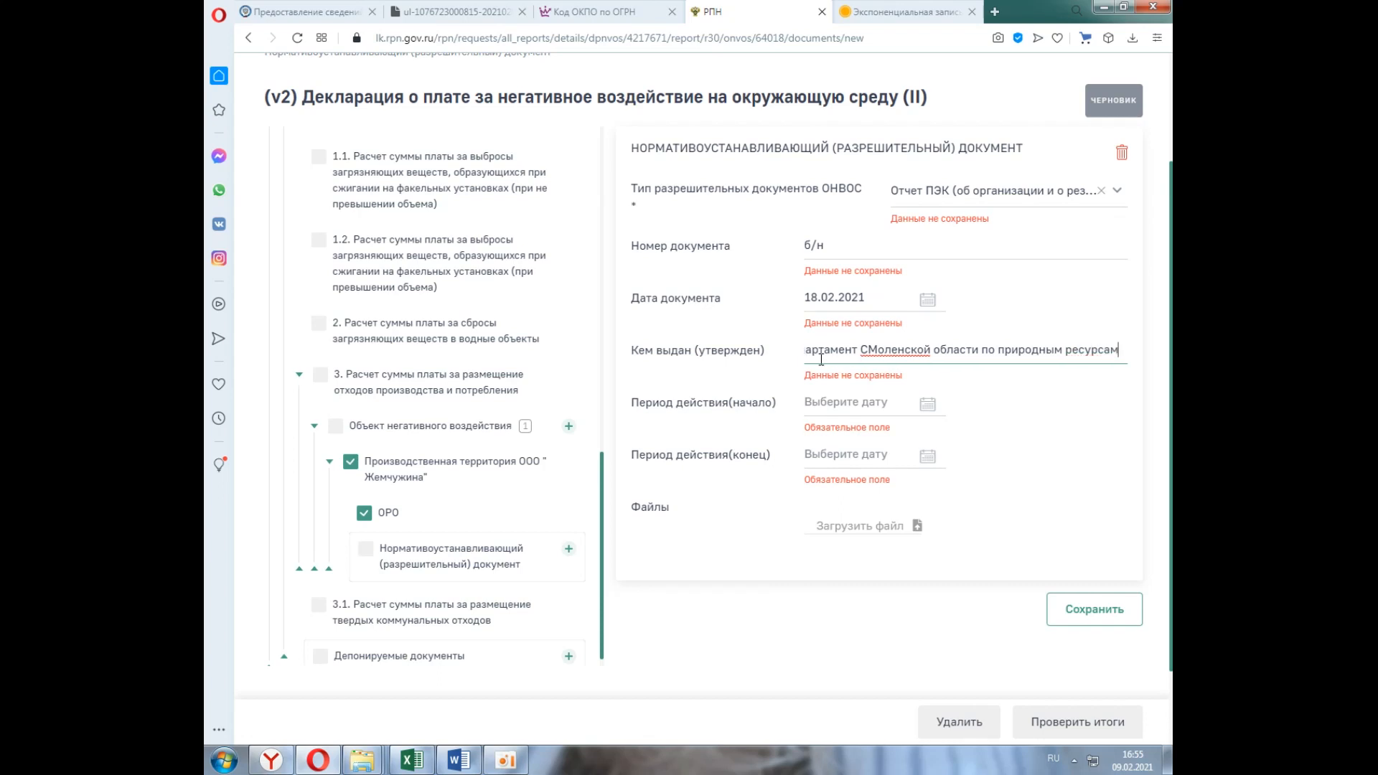
click(879, 352)
key(BackSpace)
text(м)
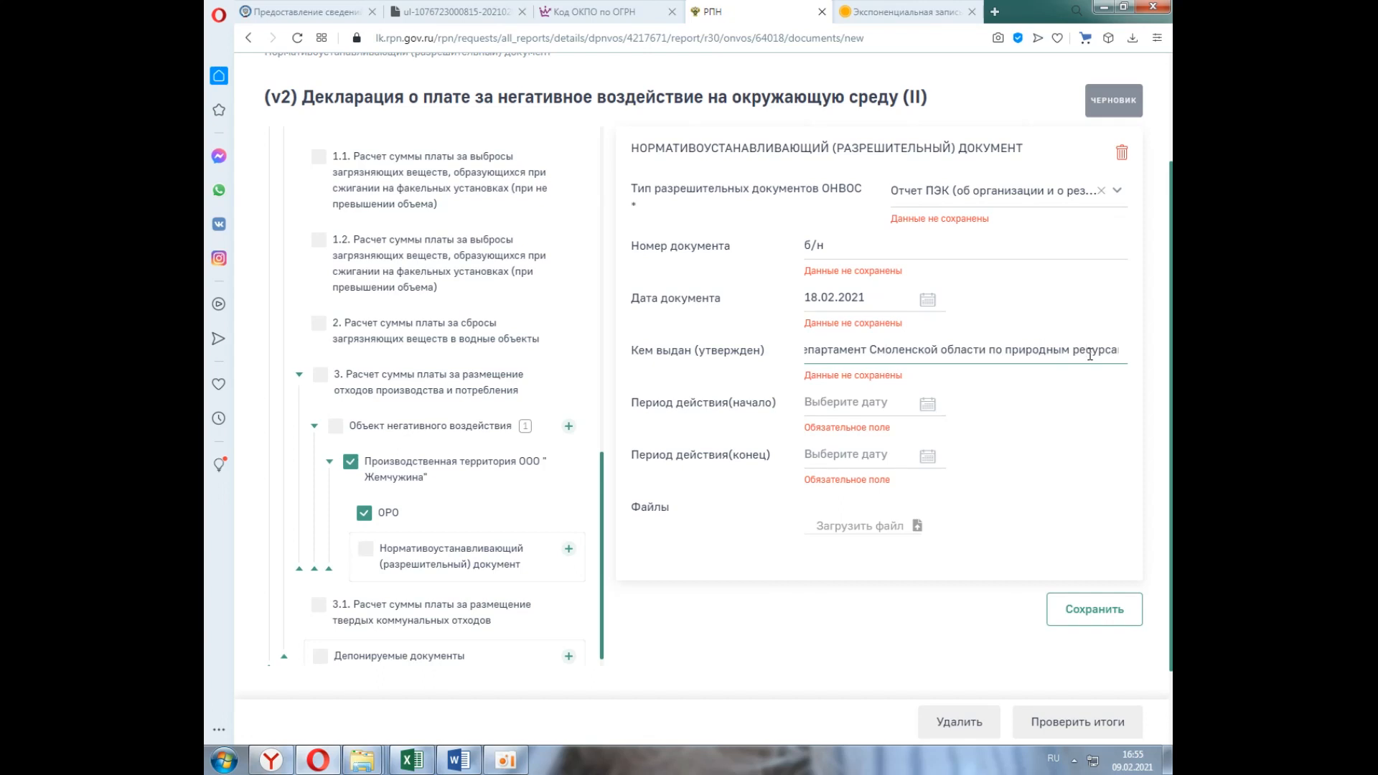
key(End)
text(и )
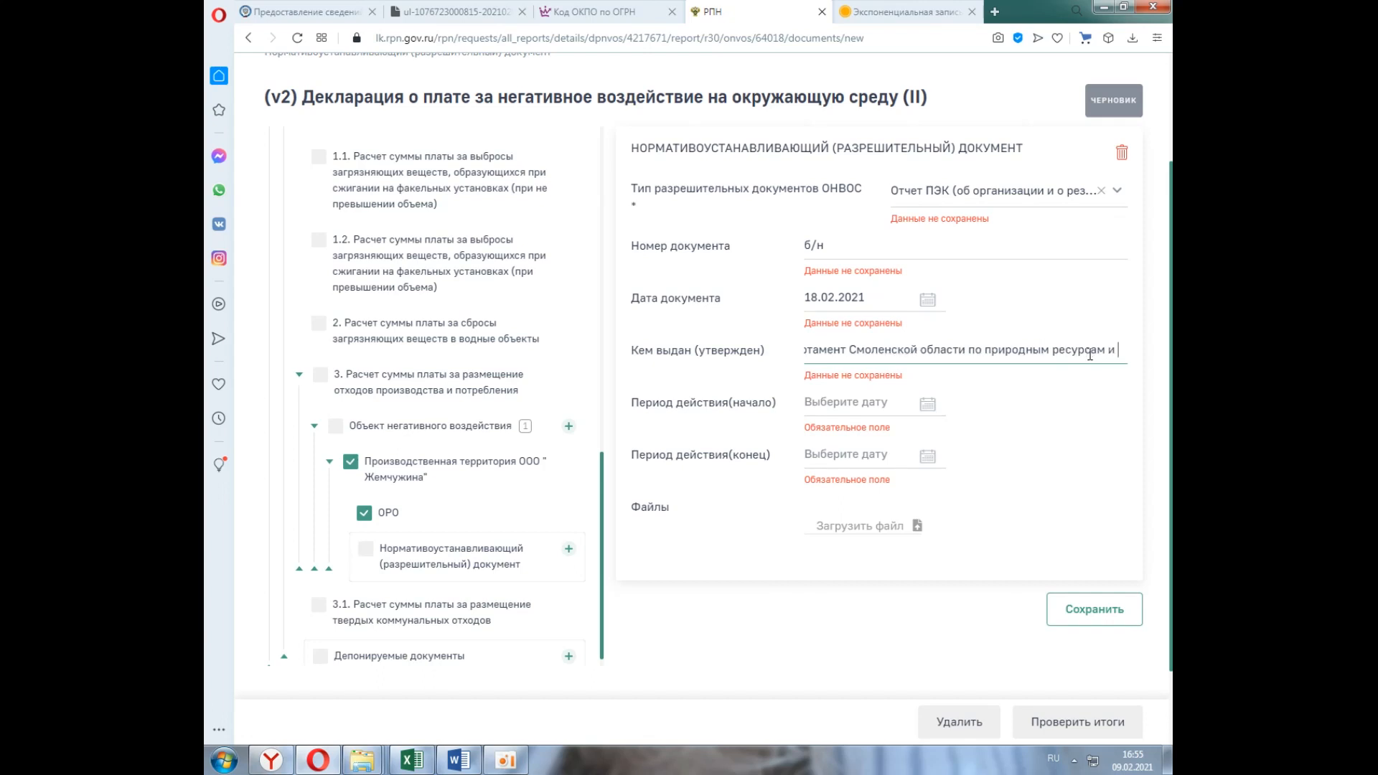
text(экологии)
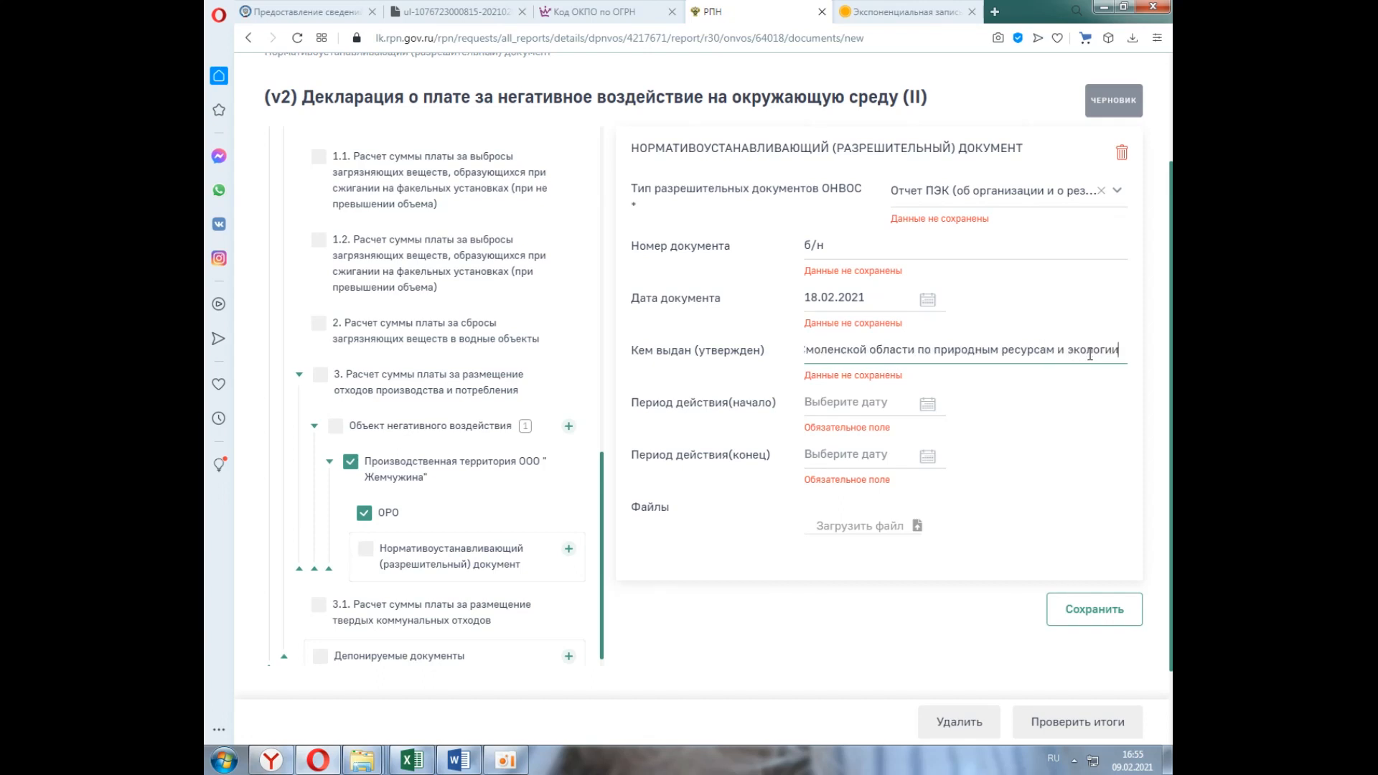
Set the start of the permit document's validity period to 01.01.2020.
click(859, 401)
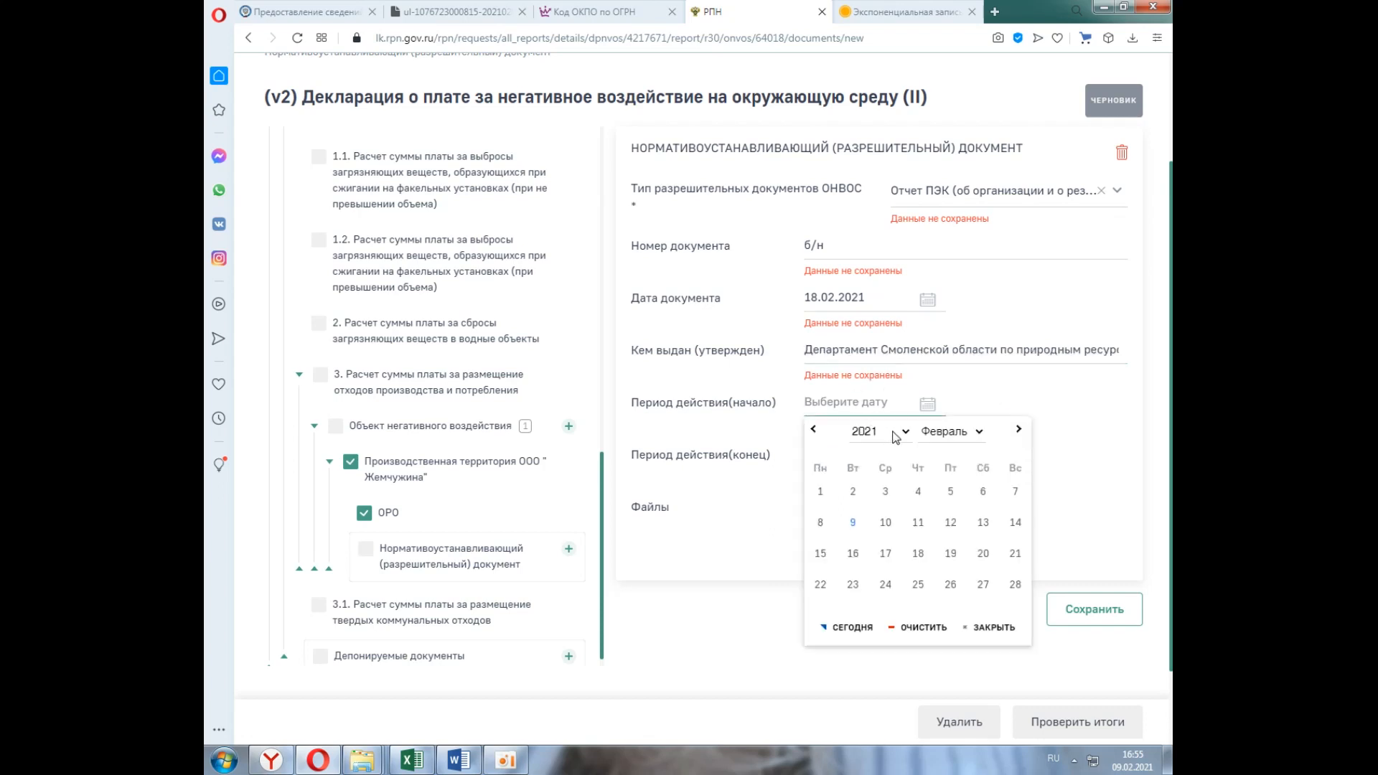
click(905, 431)
click(876, 707)
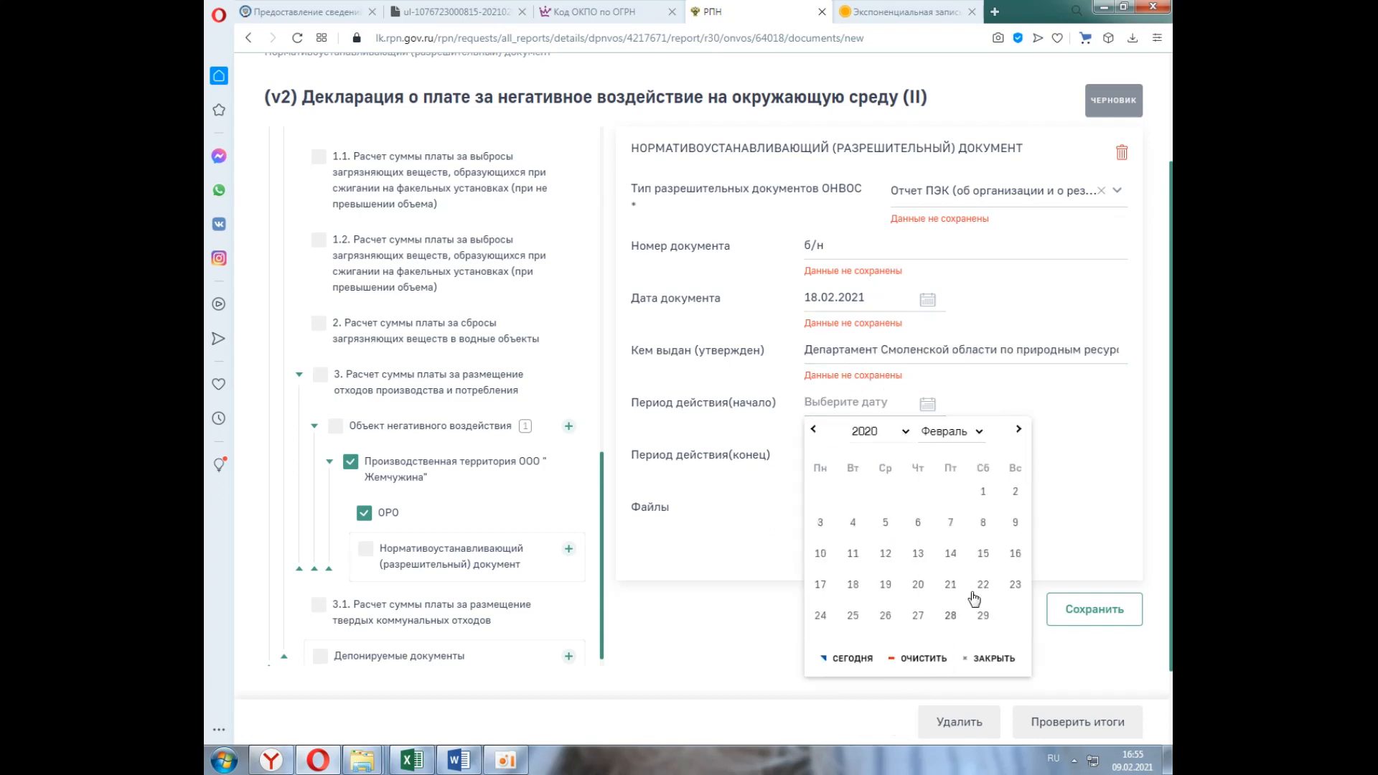
click(989, 437)
click(942, 451)
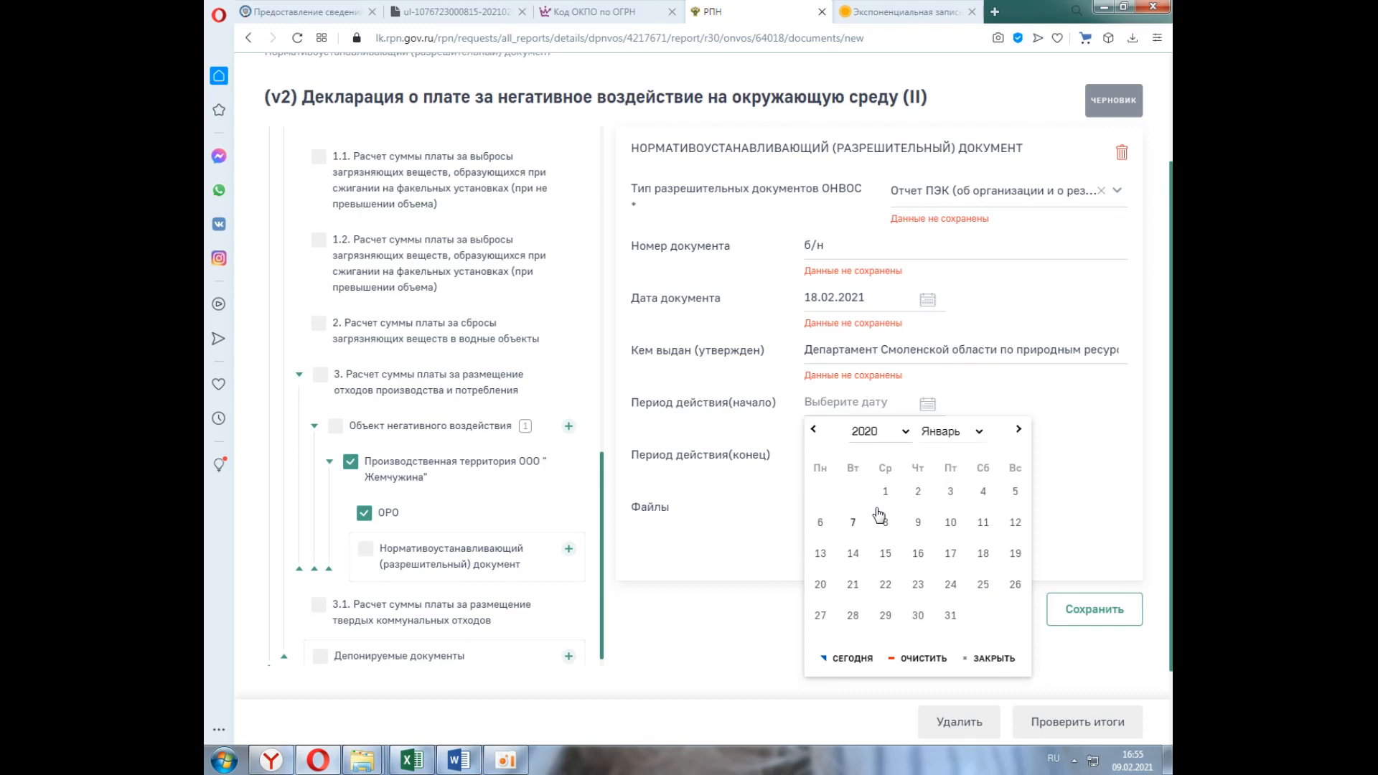
click(886, 492)
Set the end of the permit document's validity period to 31.12.2020 and save the document.
click(845, 458)
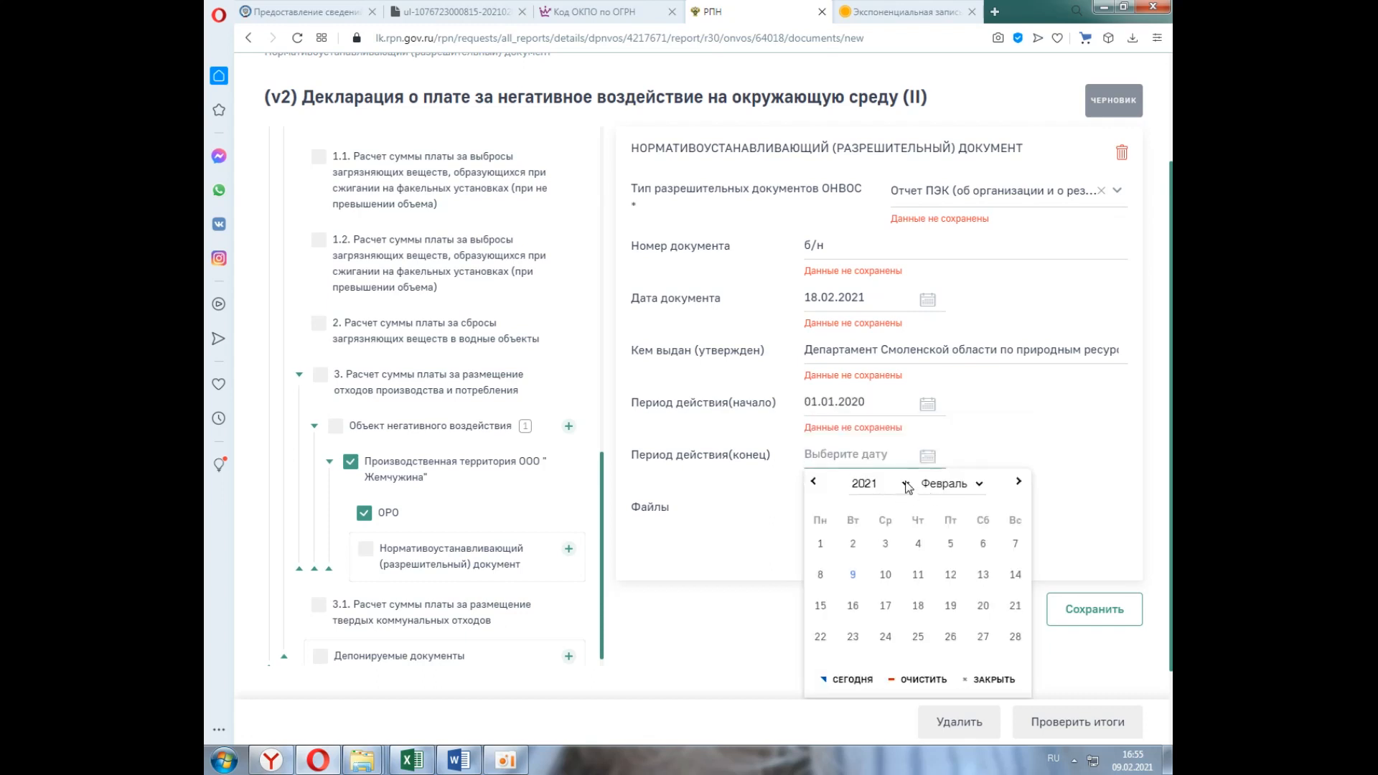
click(906, 484)
click(878, 422)
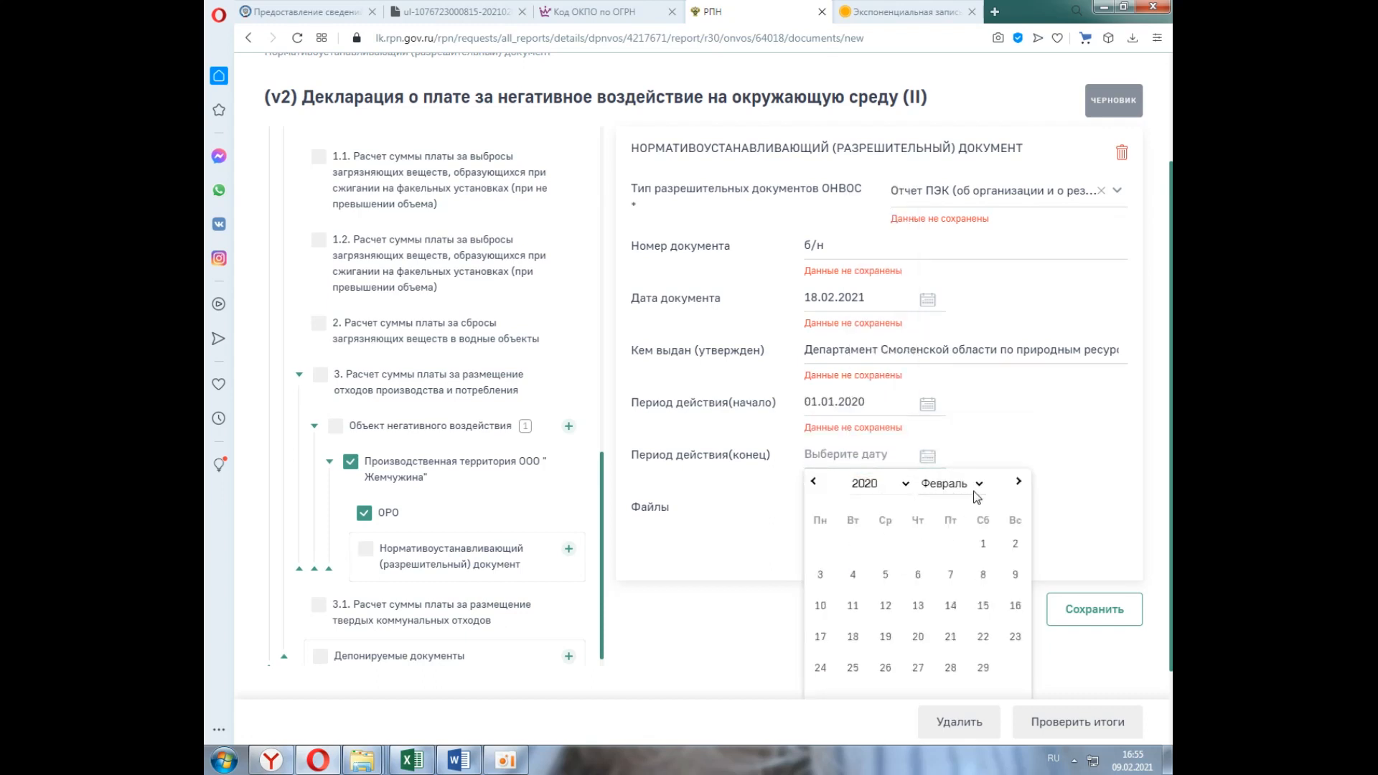
click(977, 485)
click(965, 661)
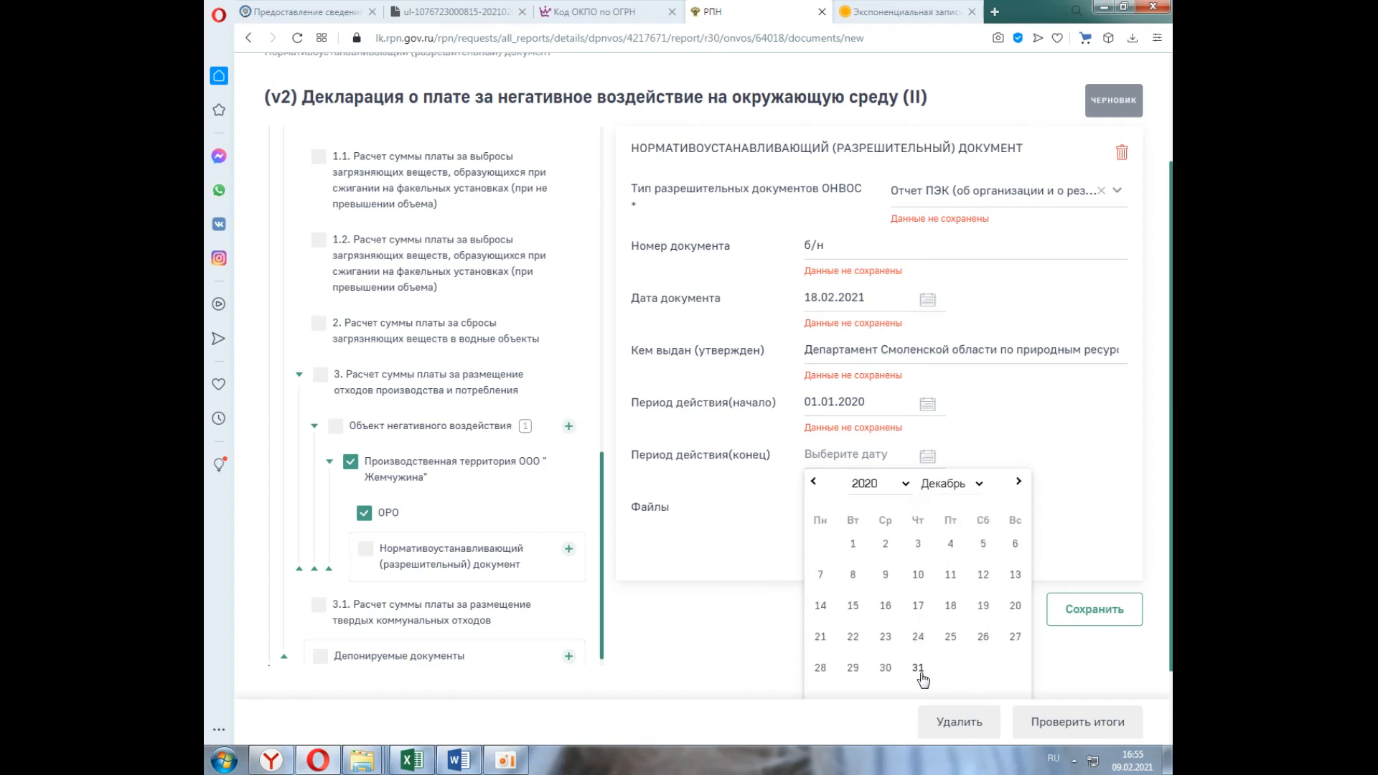
click(919, 667)
click(1092, 617)
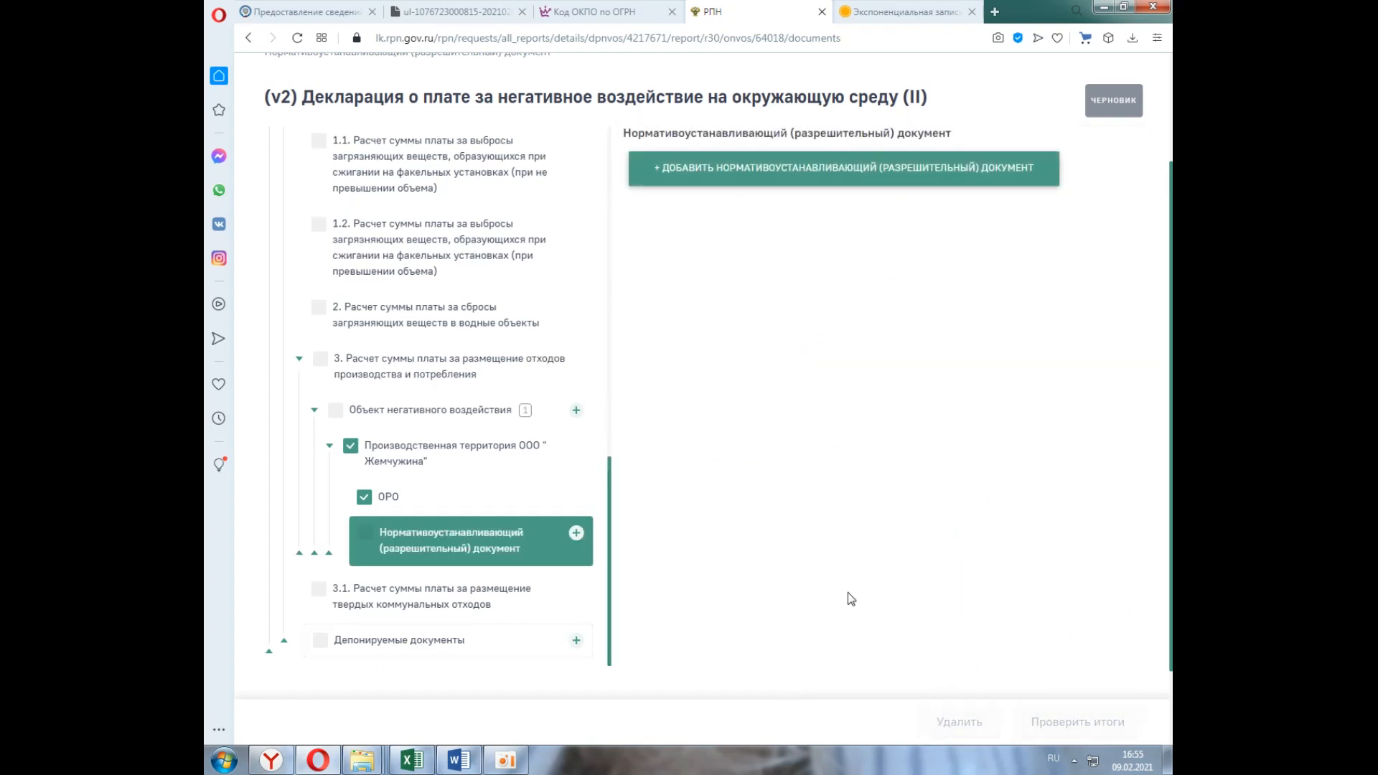
Add an ФККО waste calculation under the Отчет ПЭК permit document for unsorted мусор от офисных и бытовых помещений организаций.
click(499, 536)
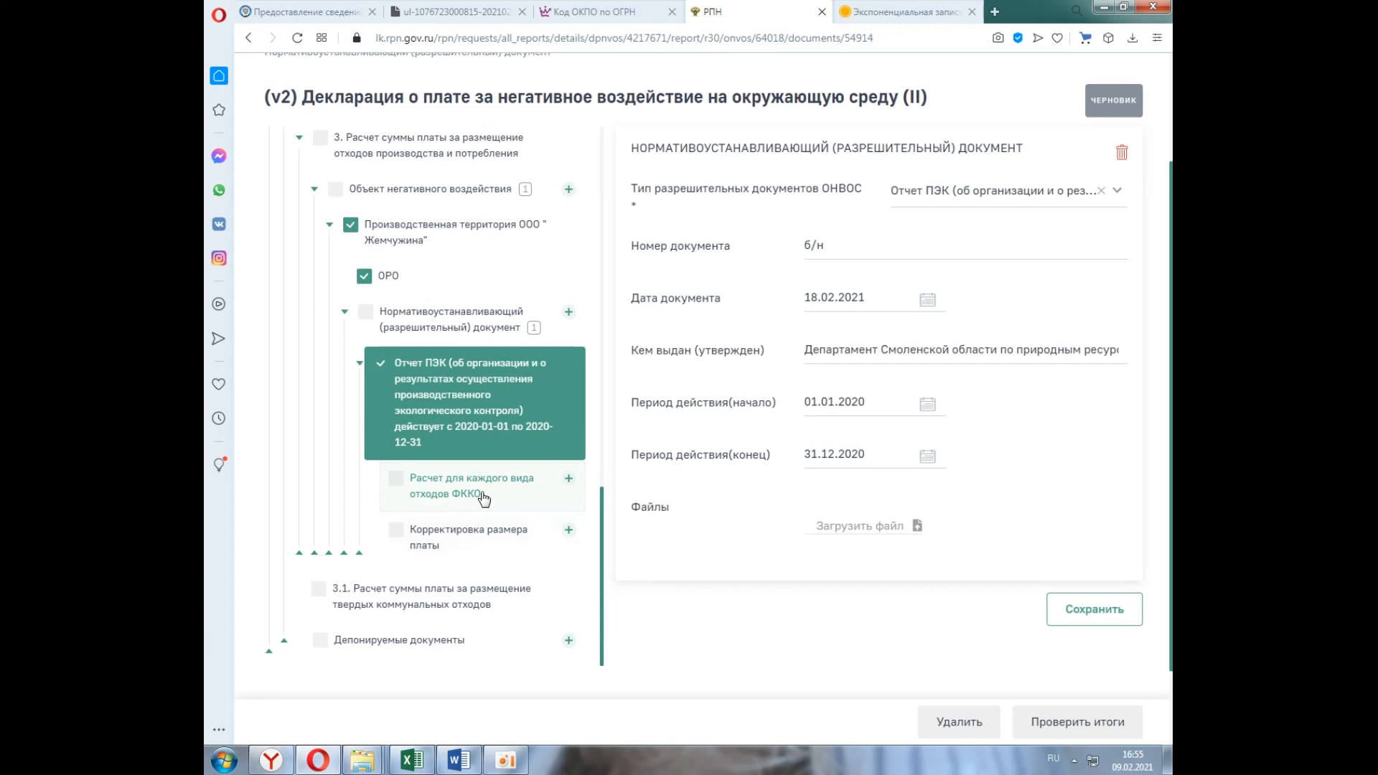
click(484, 494)
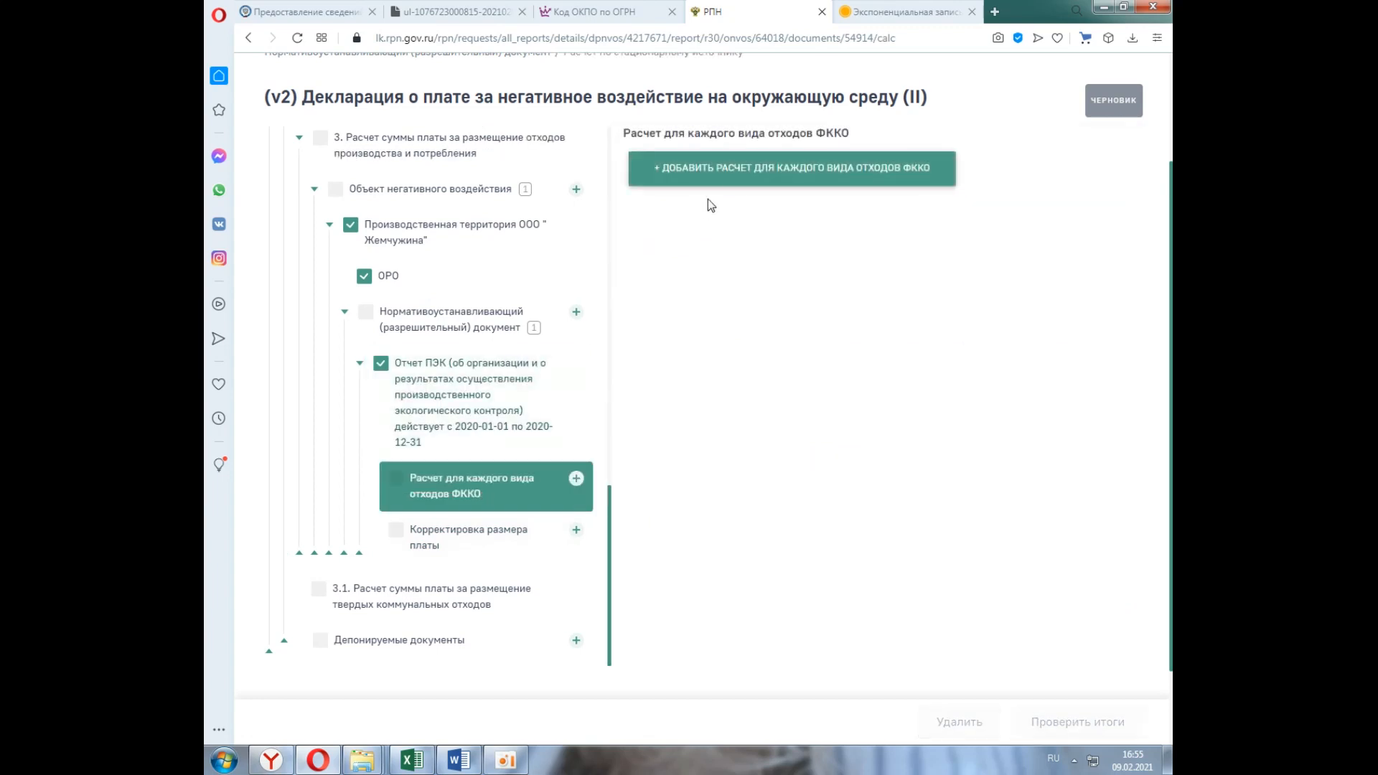
click(739, 171)
right_click(832, 193)
click(879, 284)
click(888, 246)
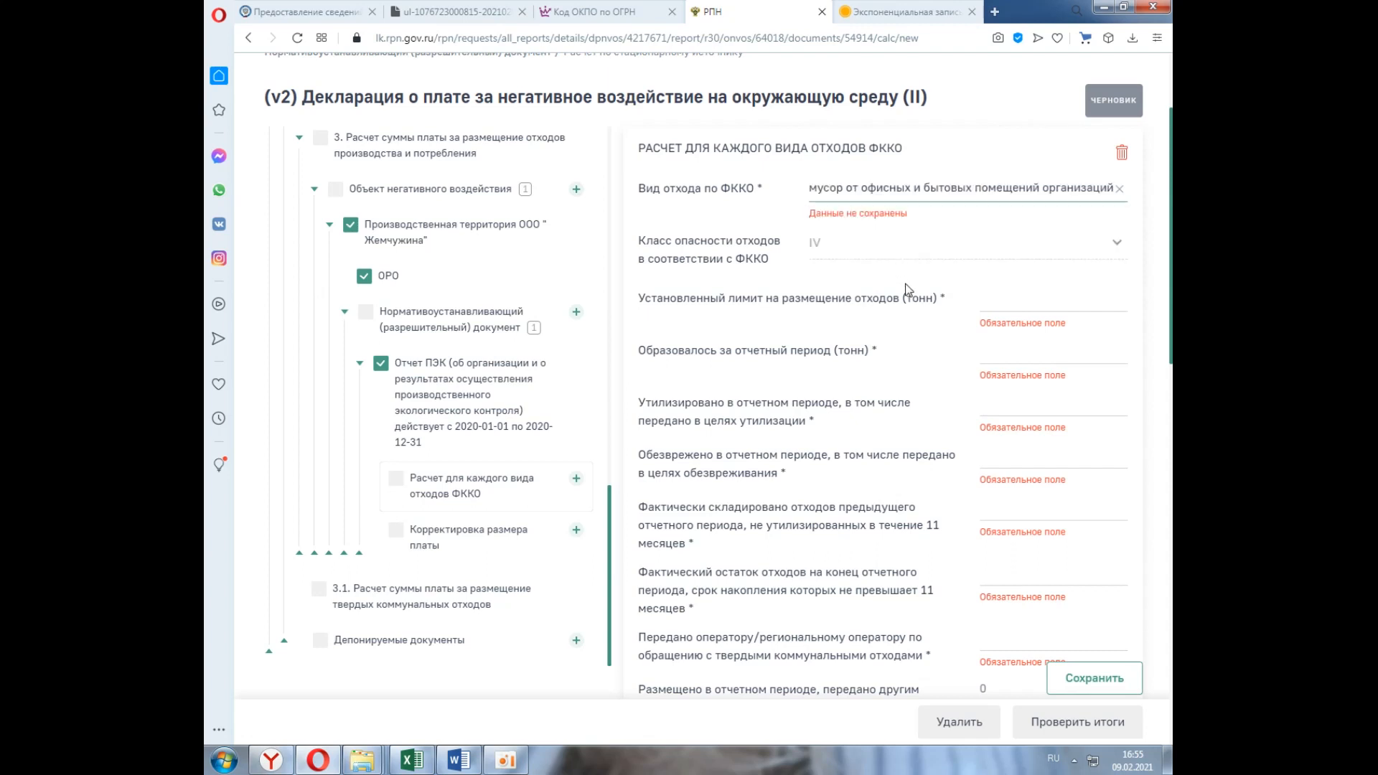
Set the waste disposal limit to 0, the amount generated in the period to 4.9 tonnes, and the utilized amount to 0.
click(1001, 301)
text(0)
click(1017, 349)
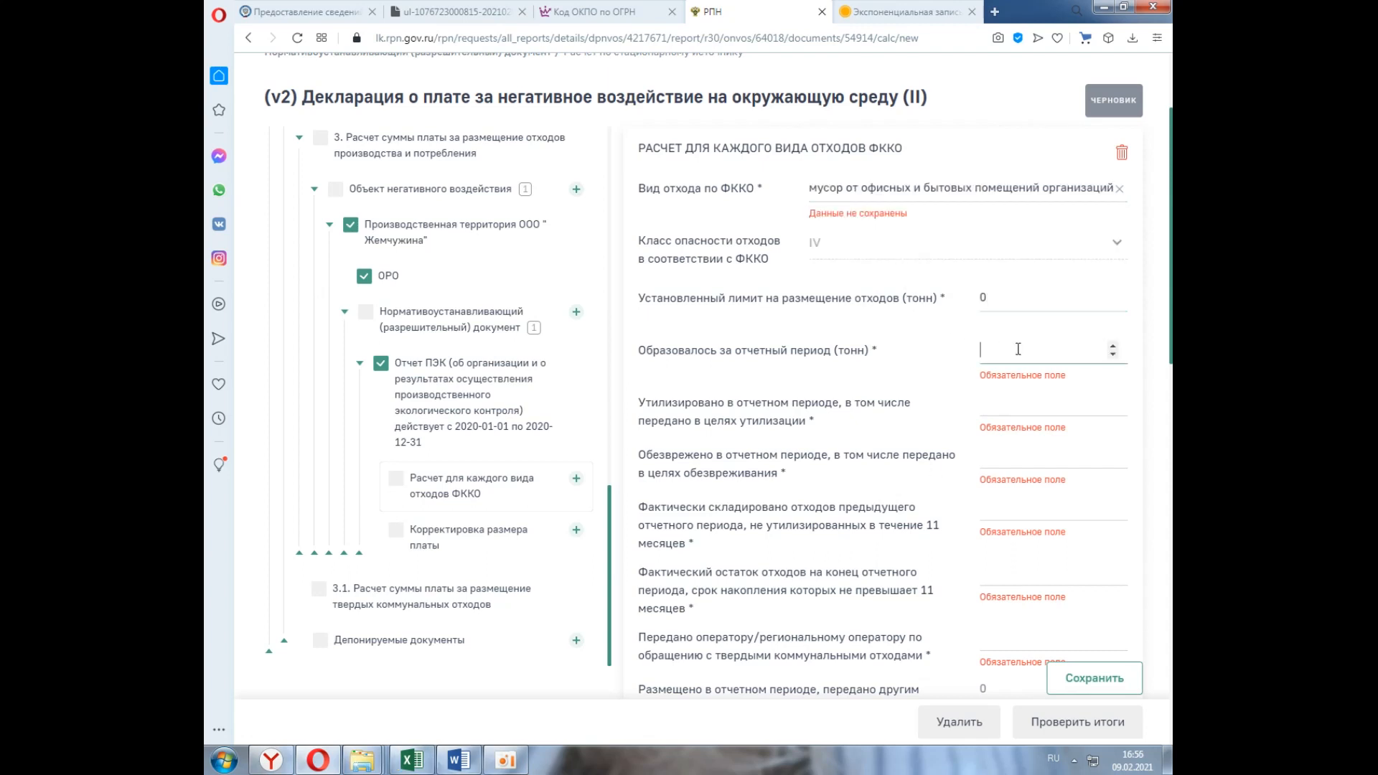
right_click(1016, 350)
click(868, 448)
click(1011, 404)
text(0)
Set the neutralized waste, the stored waste of the previous period and the end-of-period remainder to 0.
click(1027, 459)
text(0)
click(1027, 510)
text(0)
scroll(1036, 510, down, 2)
click(1019, 424)
text(0)
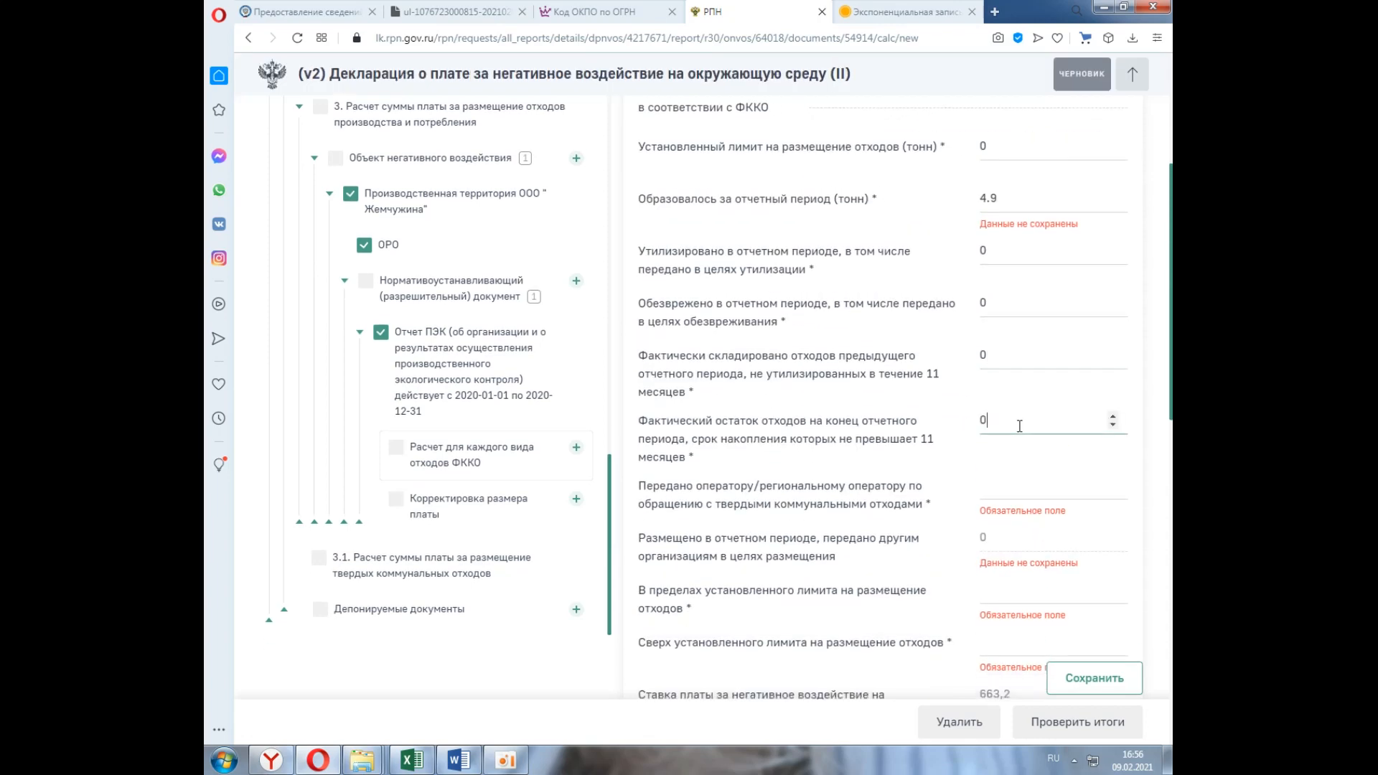
Paste the amount transferred to the municipal waste operator, and set the amounts within and above the disposal limit to 0.
click(1015, 474)
right_click(1015, 475)
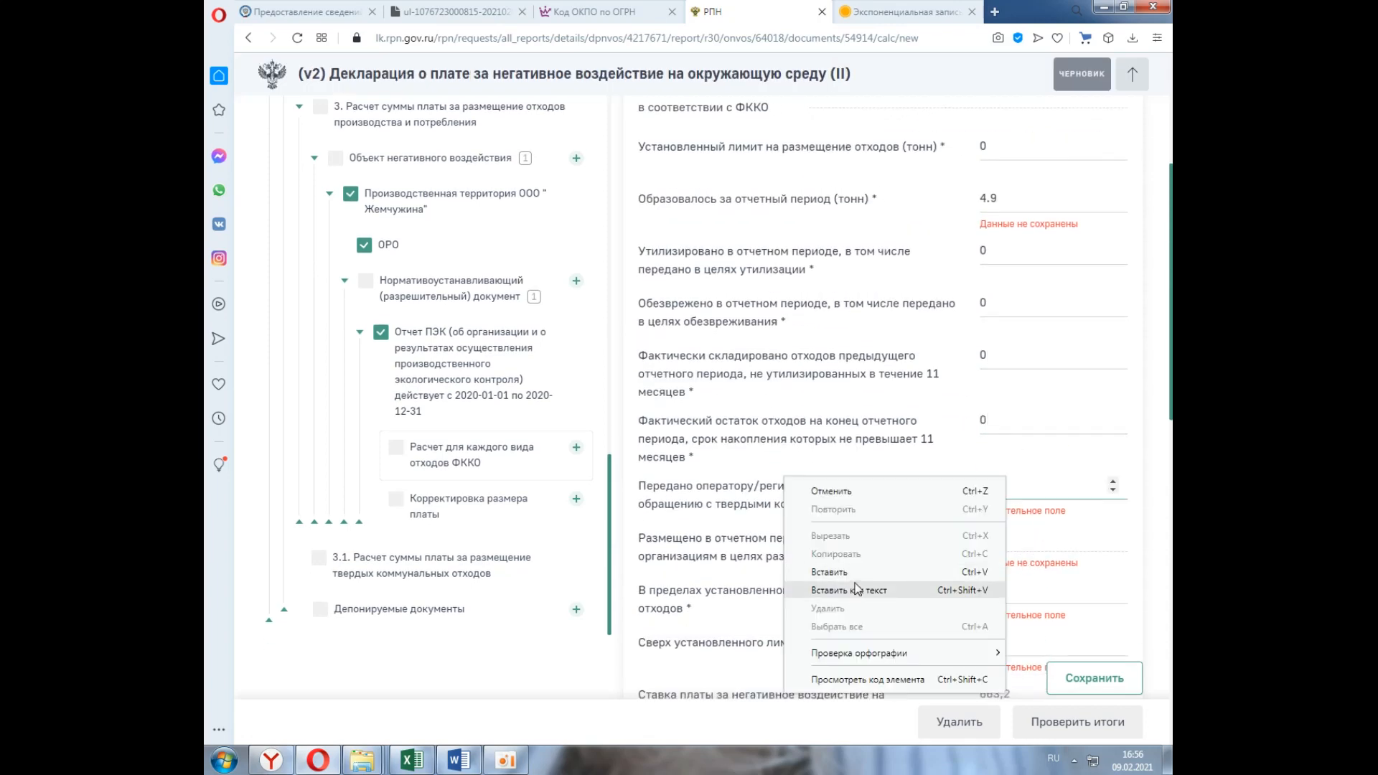
click(878, 577)
scroll(916, 563, down, 3)
click(1005, 367)
text(0)
click(1006, 420)
text(0)
Set the payment rate coefficients Кисп to 1, Кл to 1 and Ксл to 25.
scroll(1064, 430, down, 3)
click(1118, 309)
click(1059, 348)
click(1117, 373)
click(1091, 384)
click(1117, 431)
click(1085, 439)
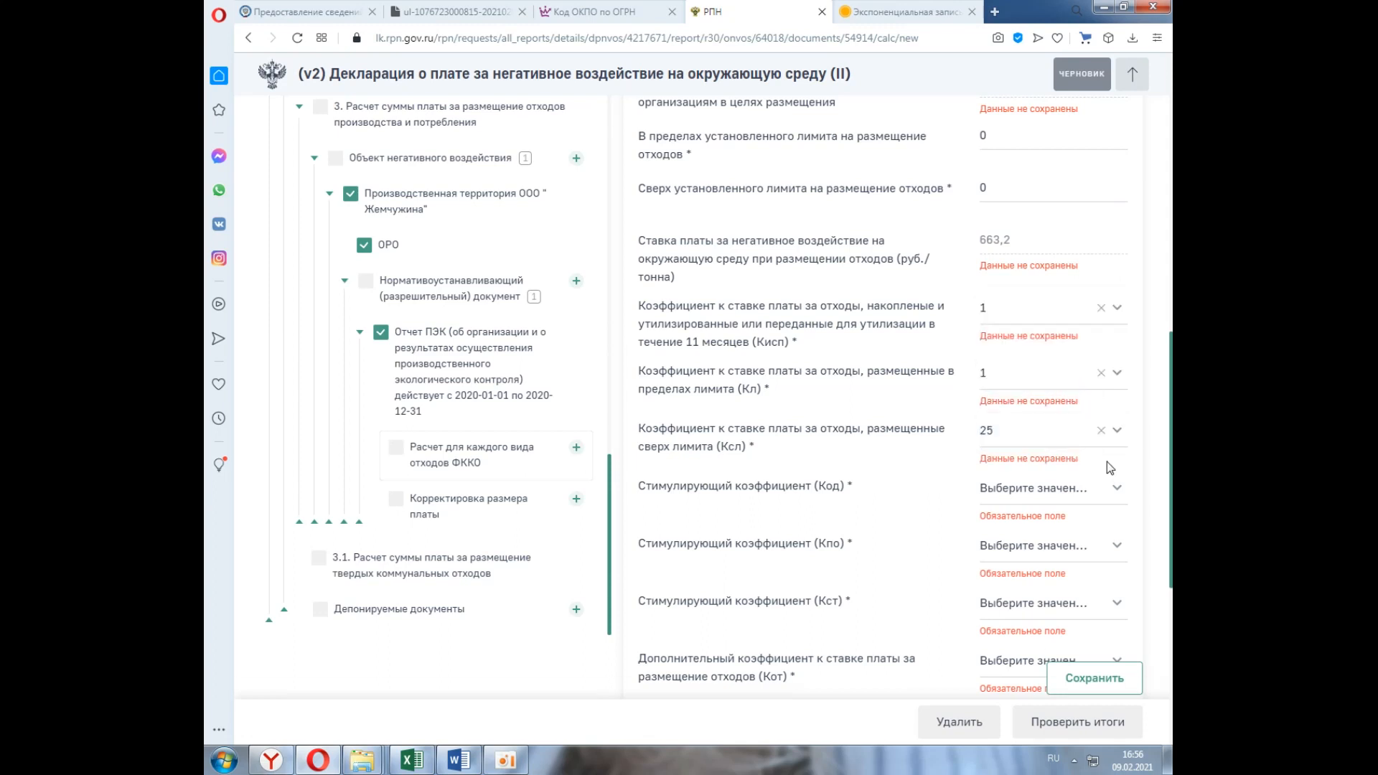
Set the incentive coefficients Код to 1, Кпо to 0.3 and Кст to 0.33.
click(1117, 488)
click(1100, 516)
scroll(1098, 521, down, 1)
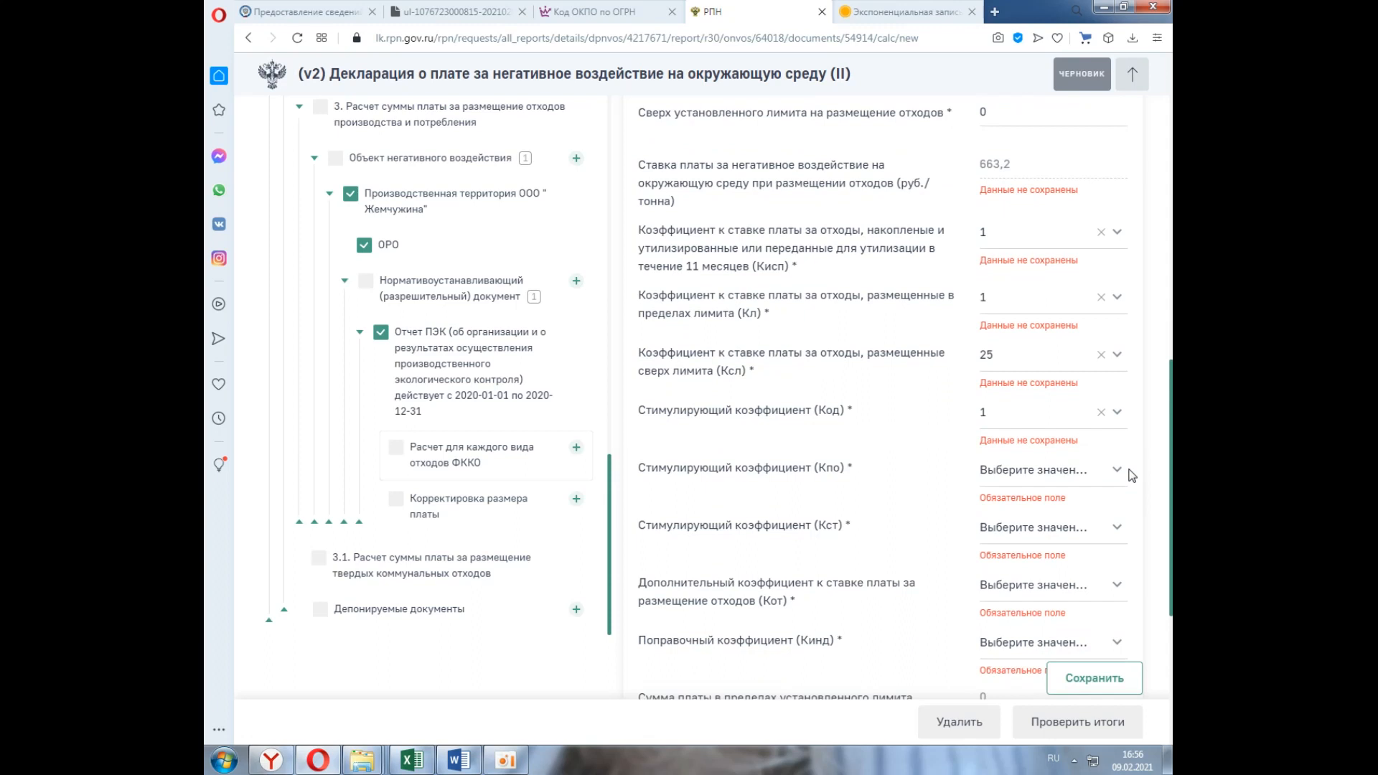
click(1063, 471)
click(1075, 494)
scroll(1084, 473, down, 3)
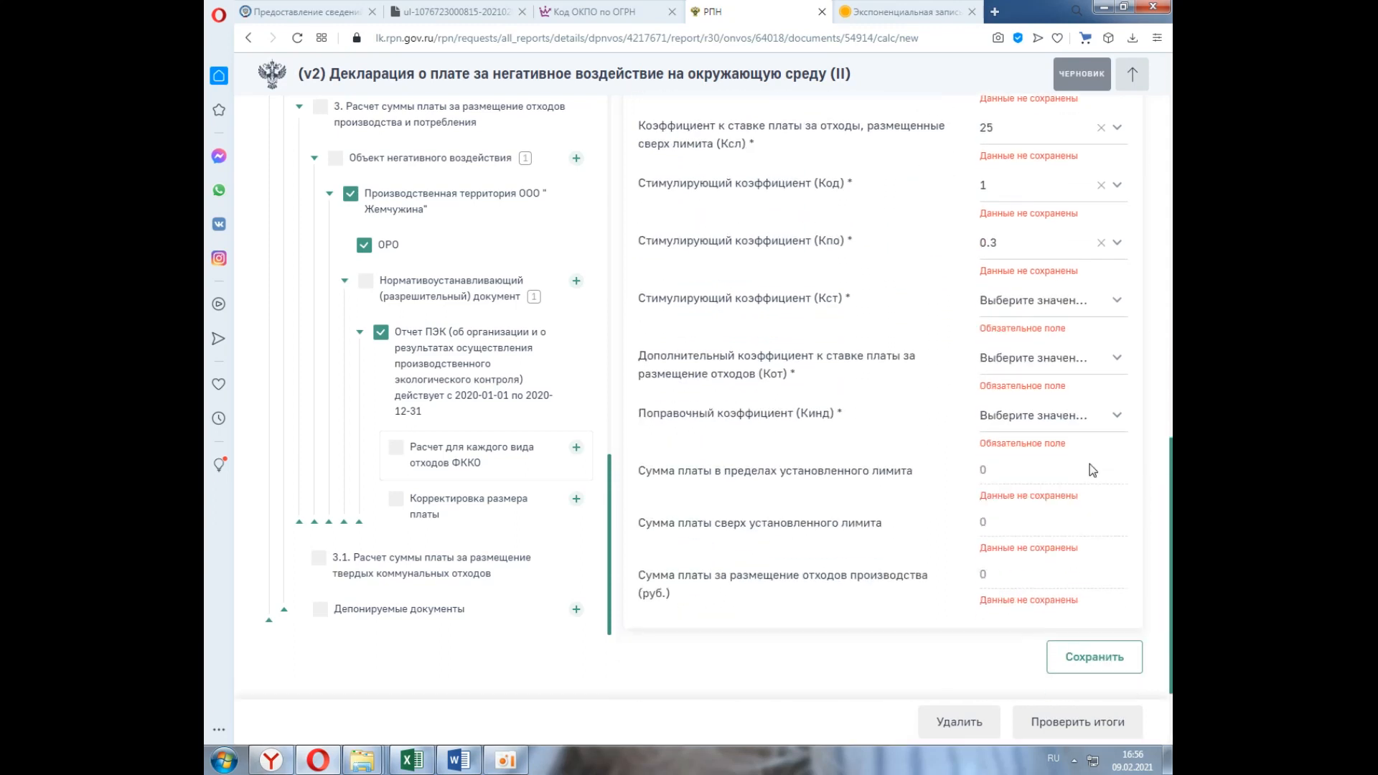
click(1085, 307)
click(1072, 307)
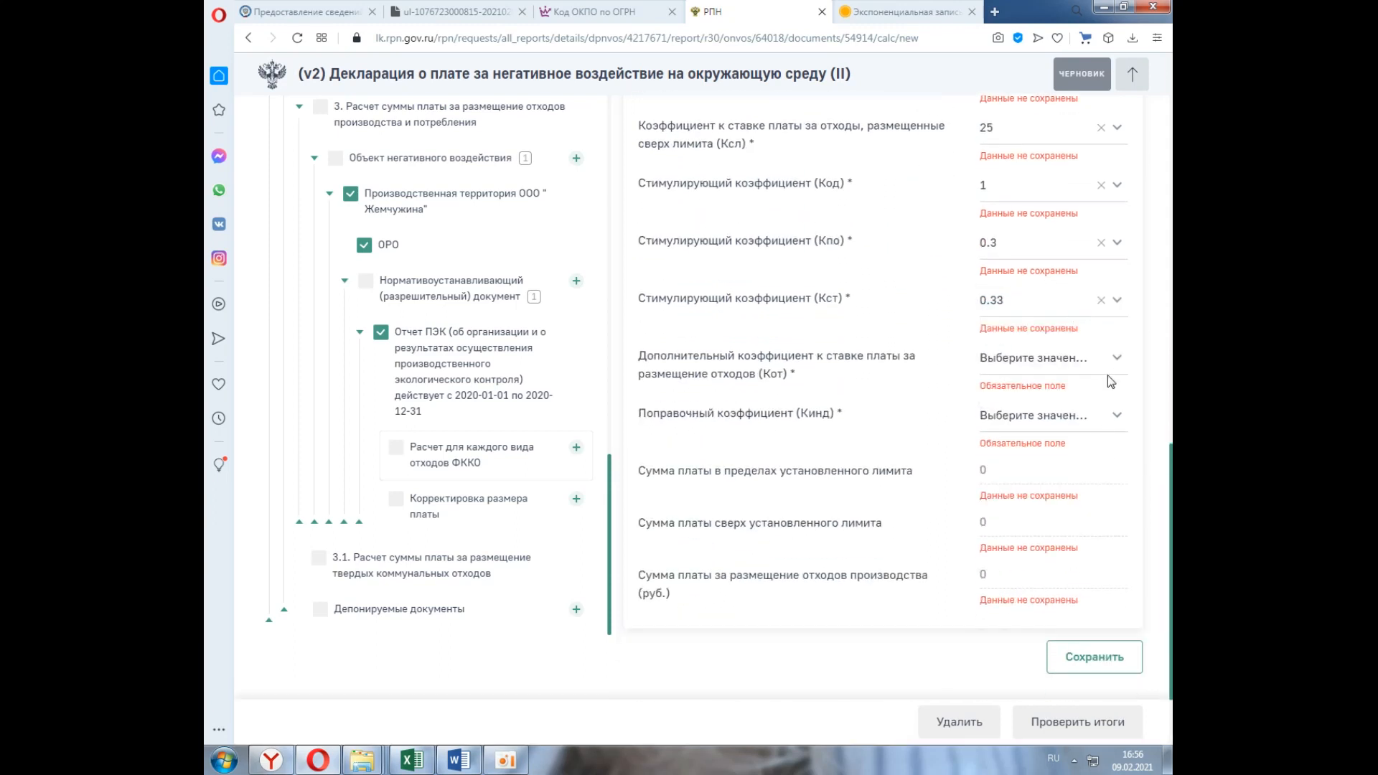
Set the additional coefficient Кот to 1, choose the correction coefficient Кинд, and save the waste calculation.
click(1114, 367)
click(1086, 361)
click(1118, 409)
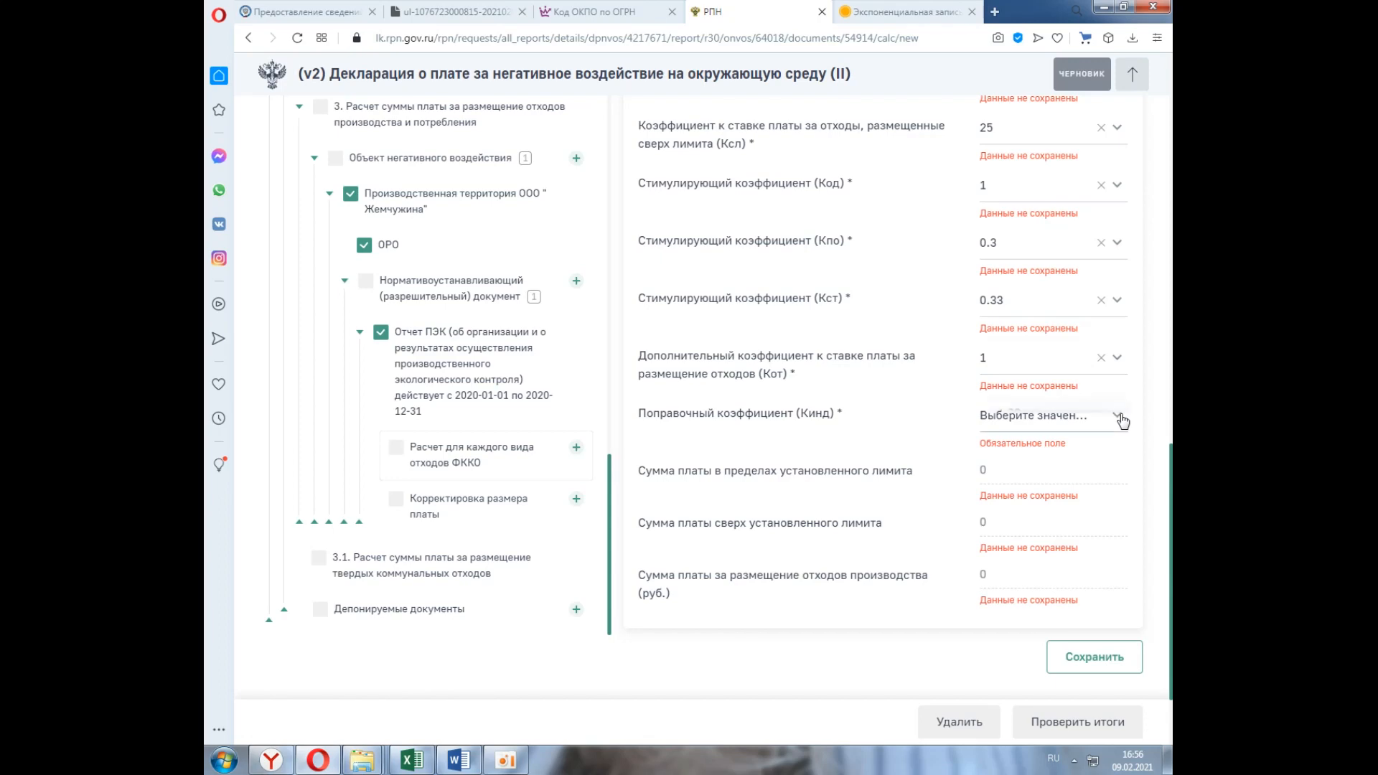
click(1078, 451)
scroll(1087, 583, down, 1)
click(1087, 583)
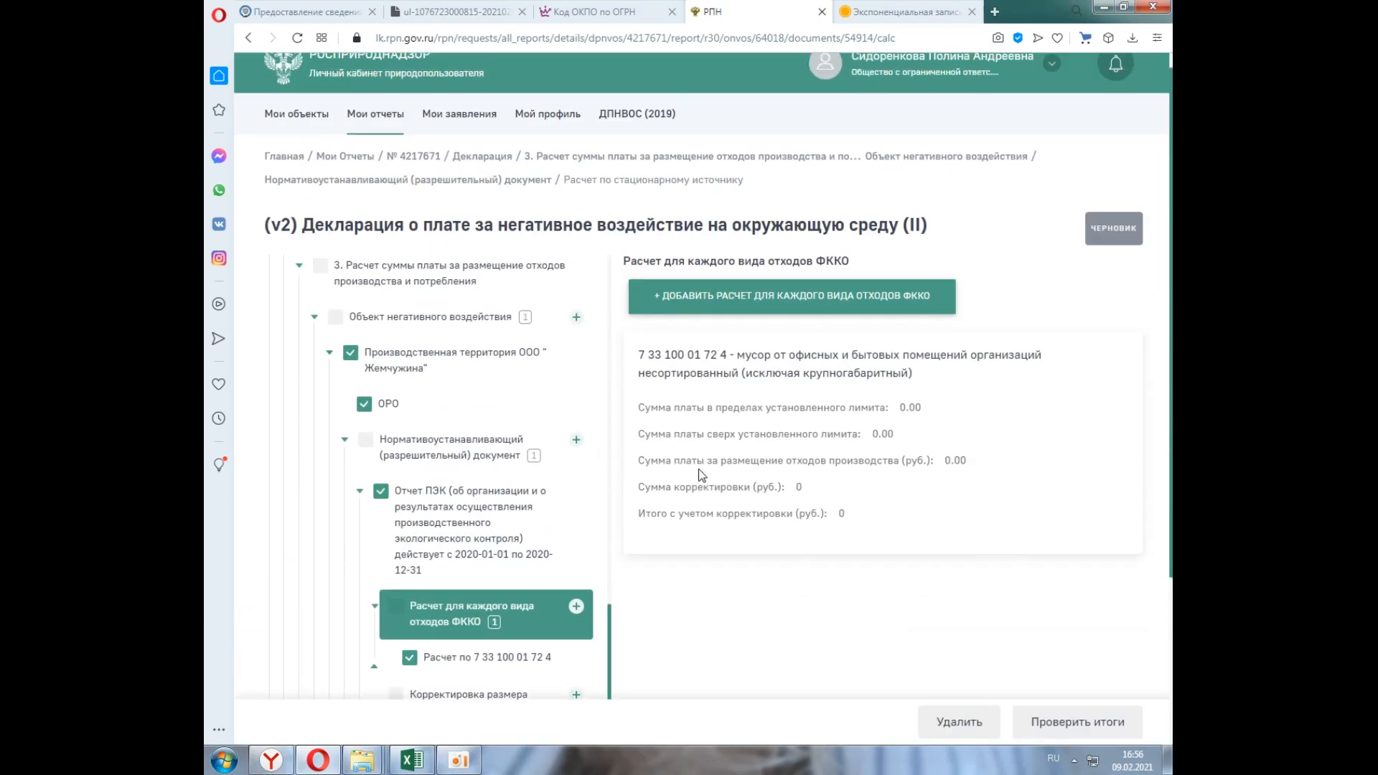
Mark section 3.1 on municipal solid waste disposal as not applicable (НЕТ) and save it.
click(451, 545)
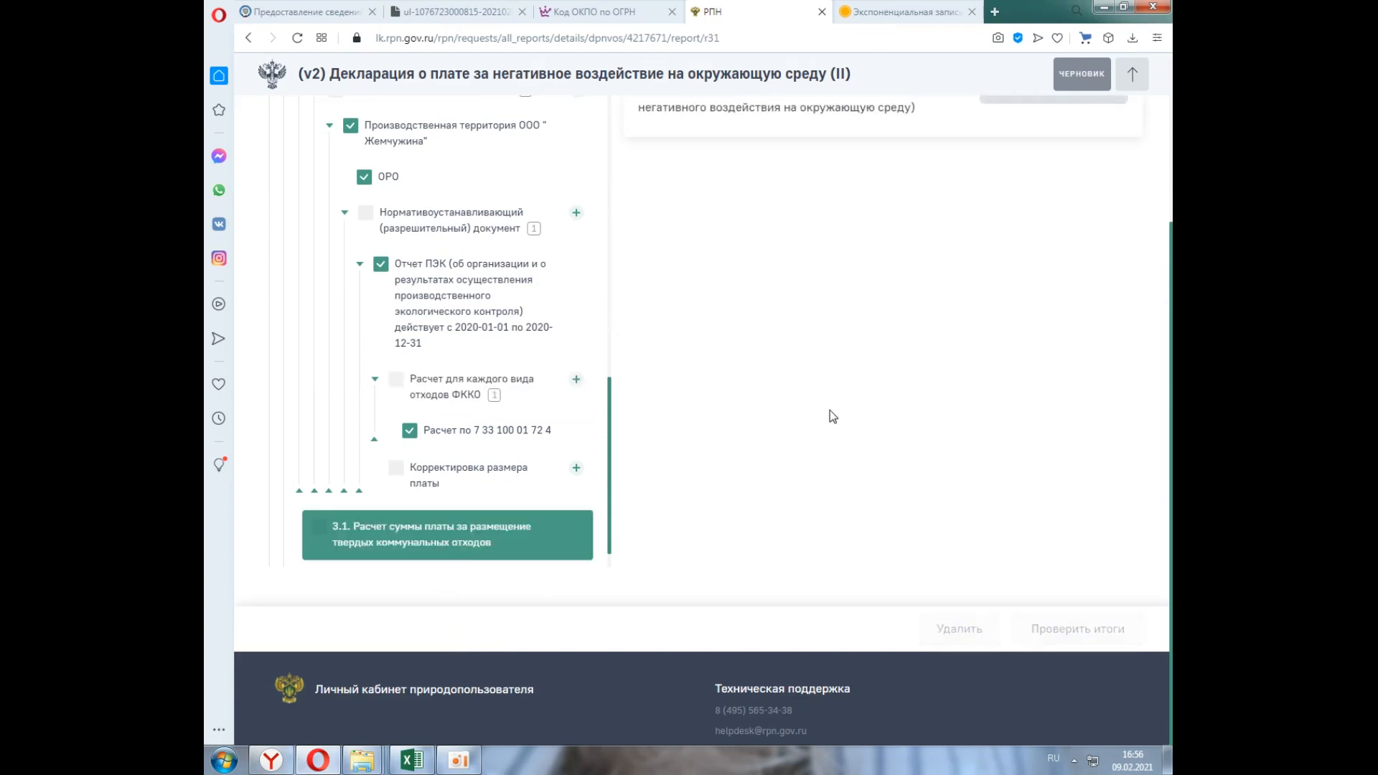
scroll(830, 411, up, 3)
click(1013, 378)
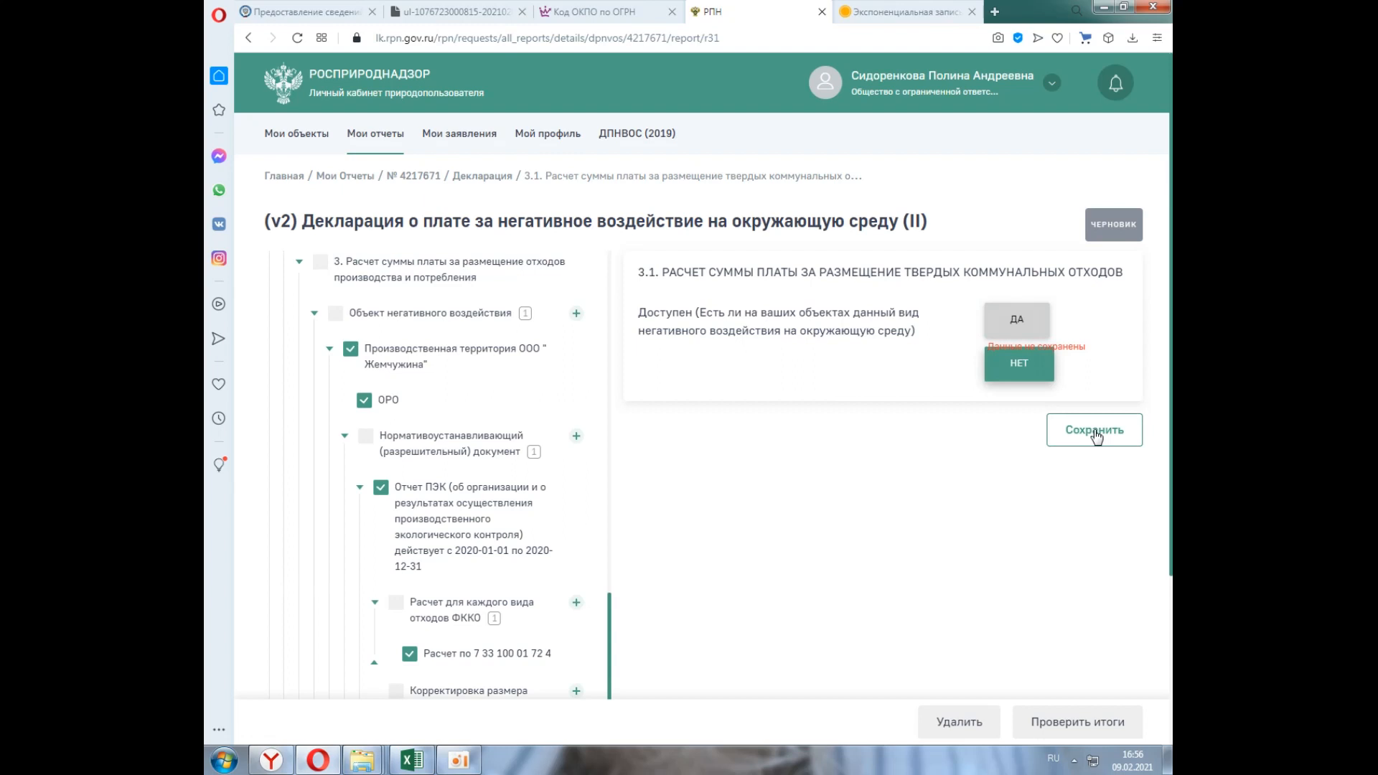
Send the declaration to the totals check and generate the printable form of the application.
click(1066, 726)
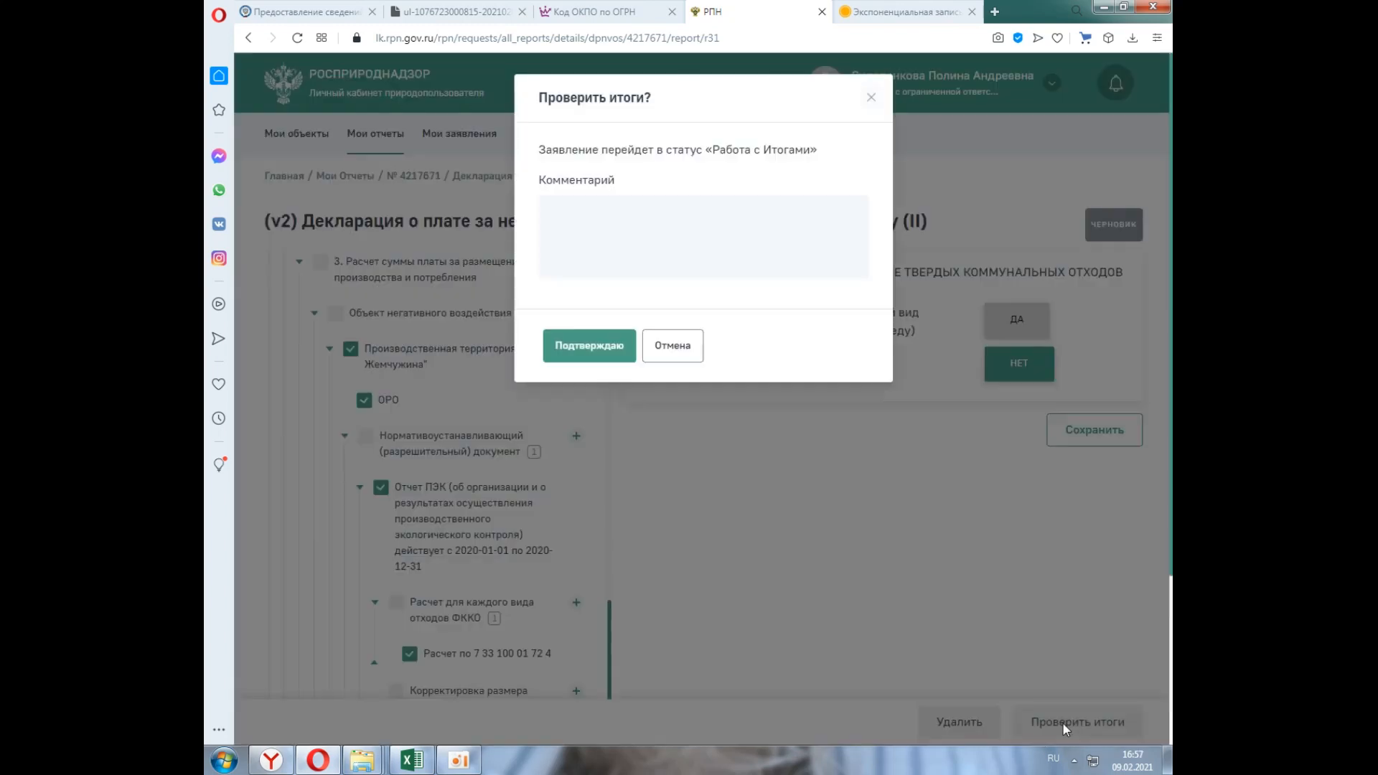
click(617, 361)
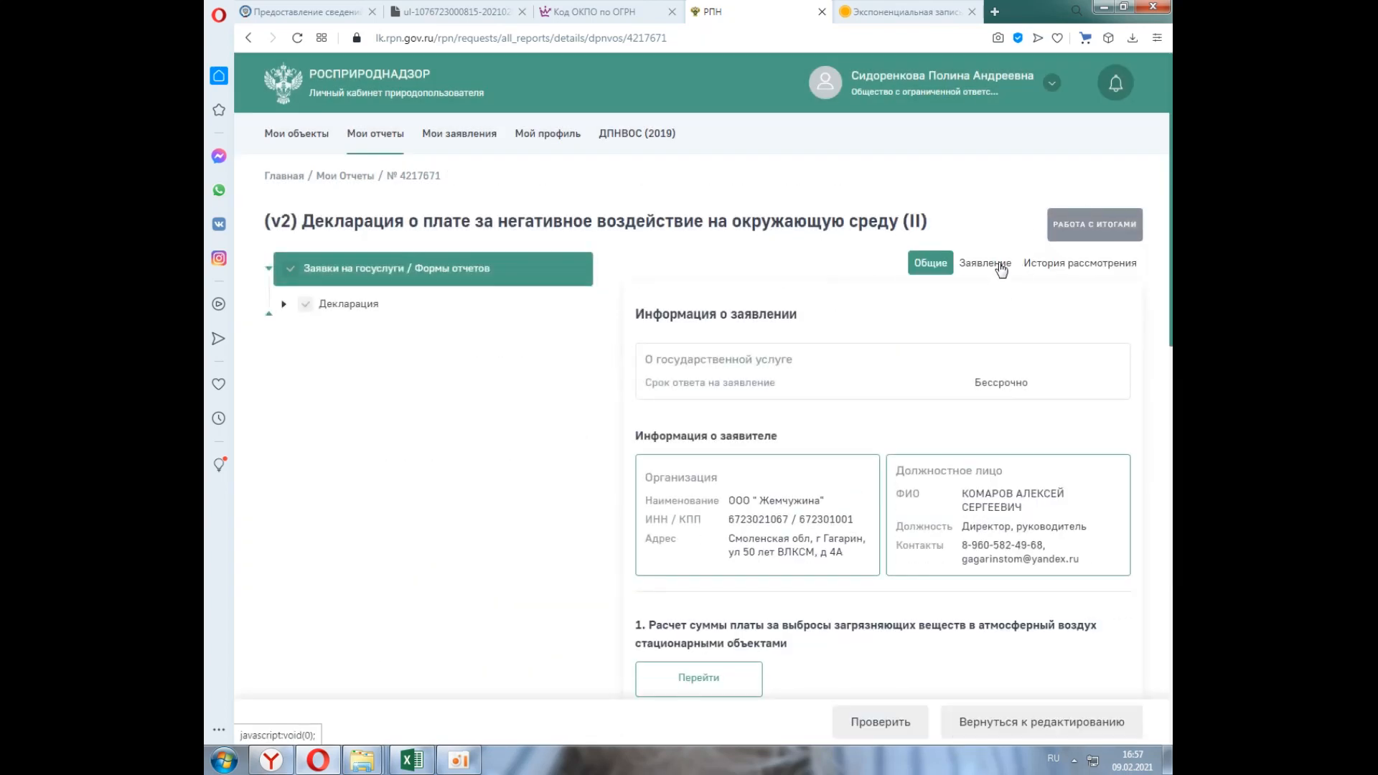
click(997, 266)
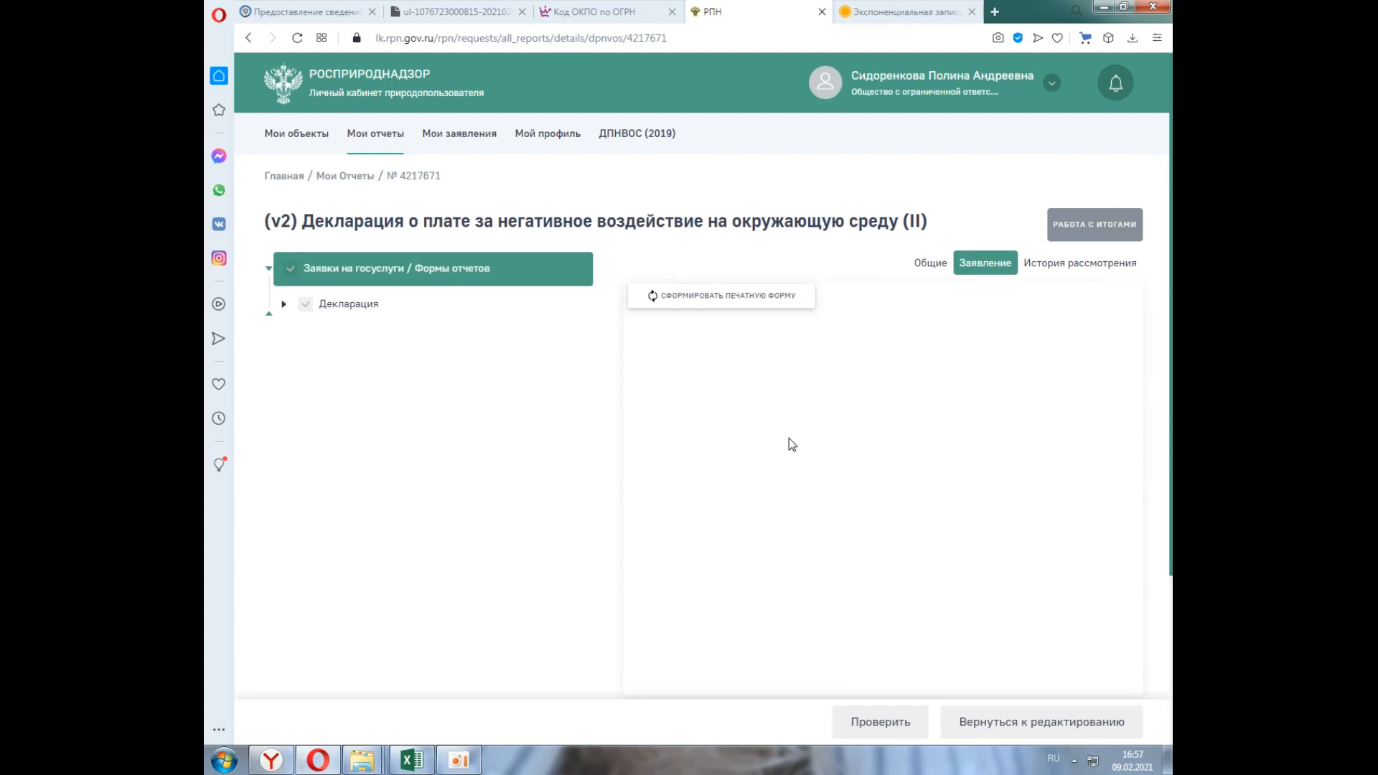
click(737, 307)
click(1121, 302)
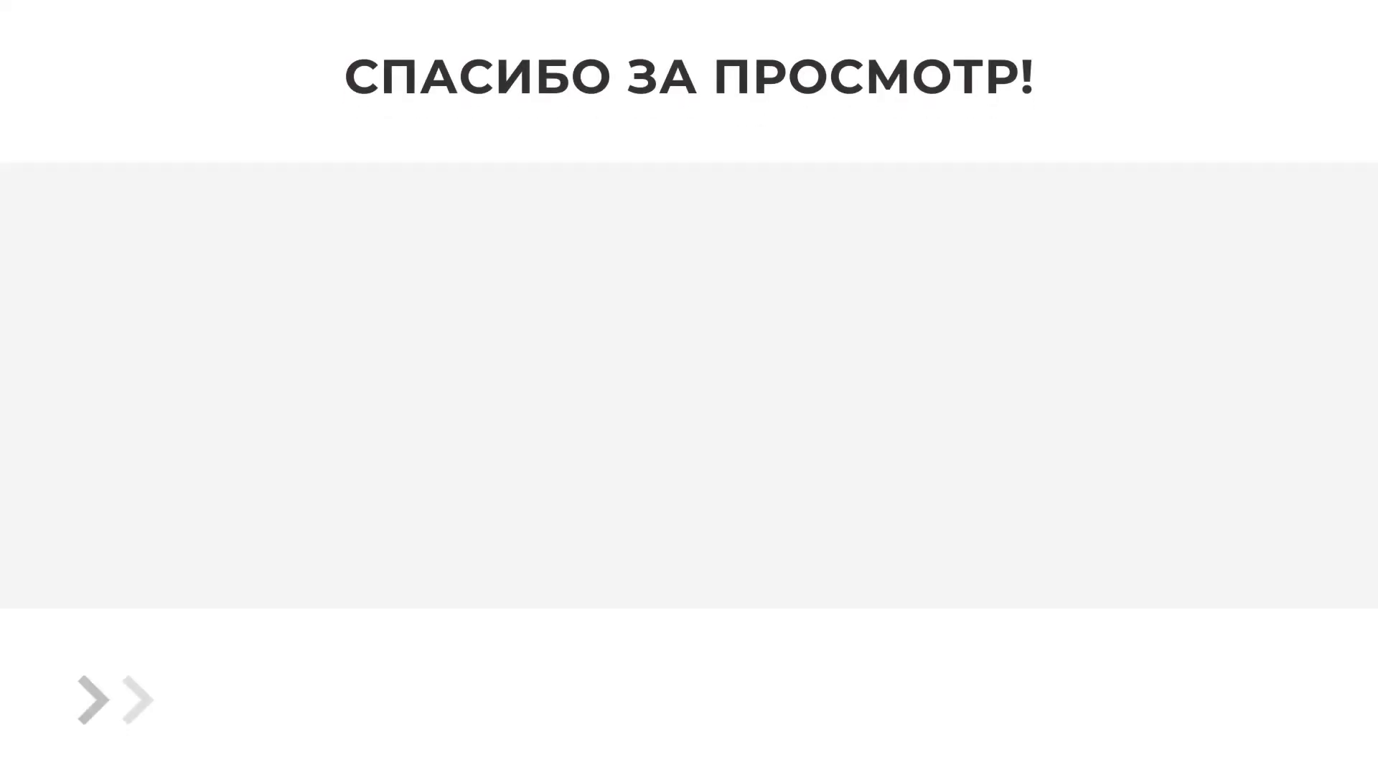